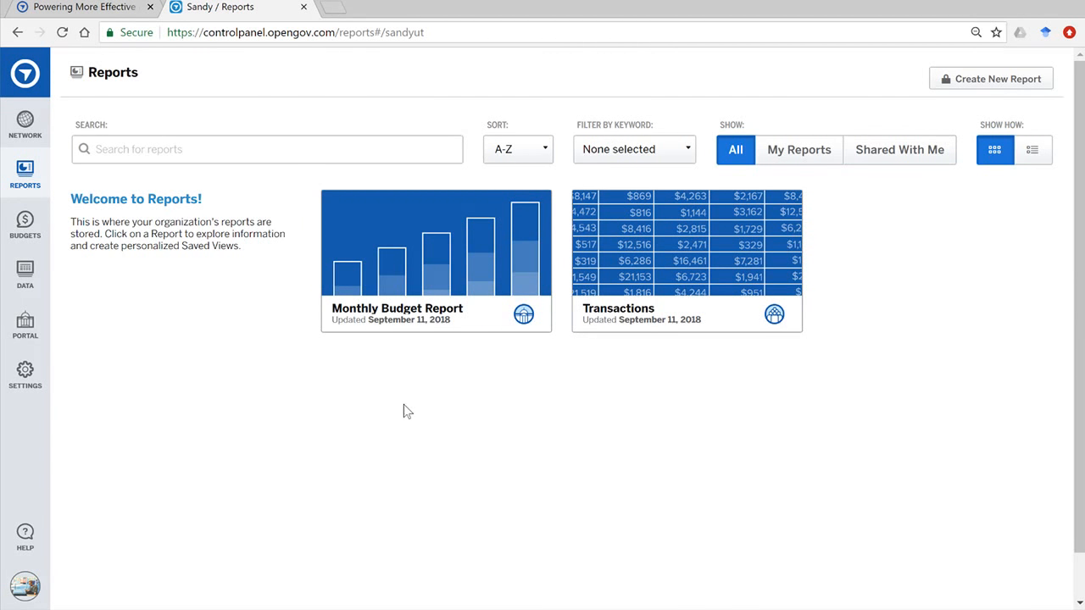
- Open the Monthly Budget Report and review its department expenses chart and summary table
click(424, 253)
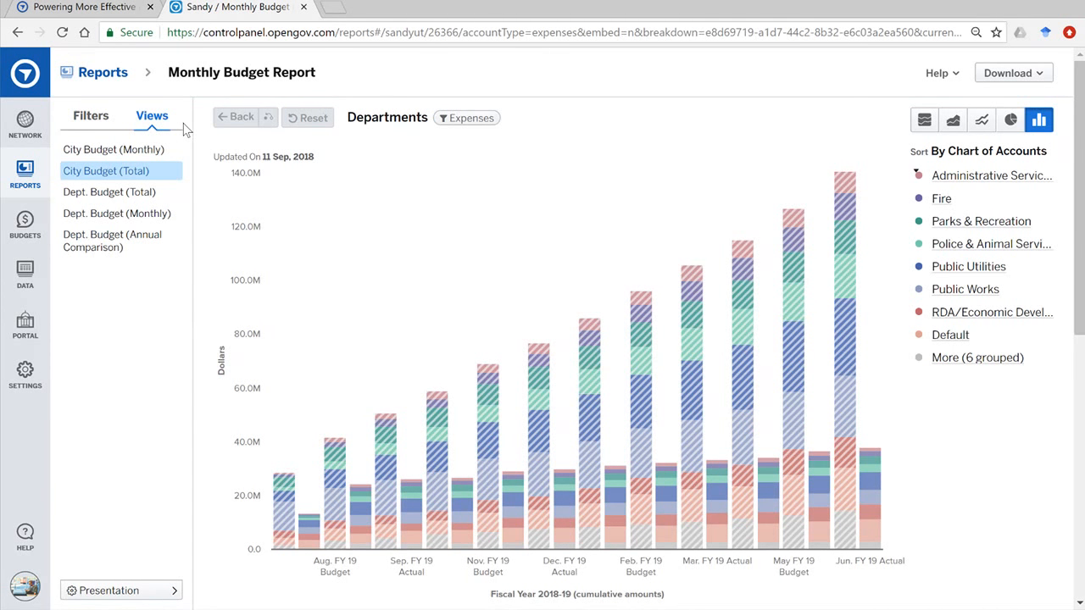
scroll(204, 167, down, 1)
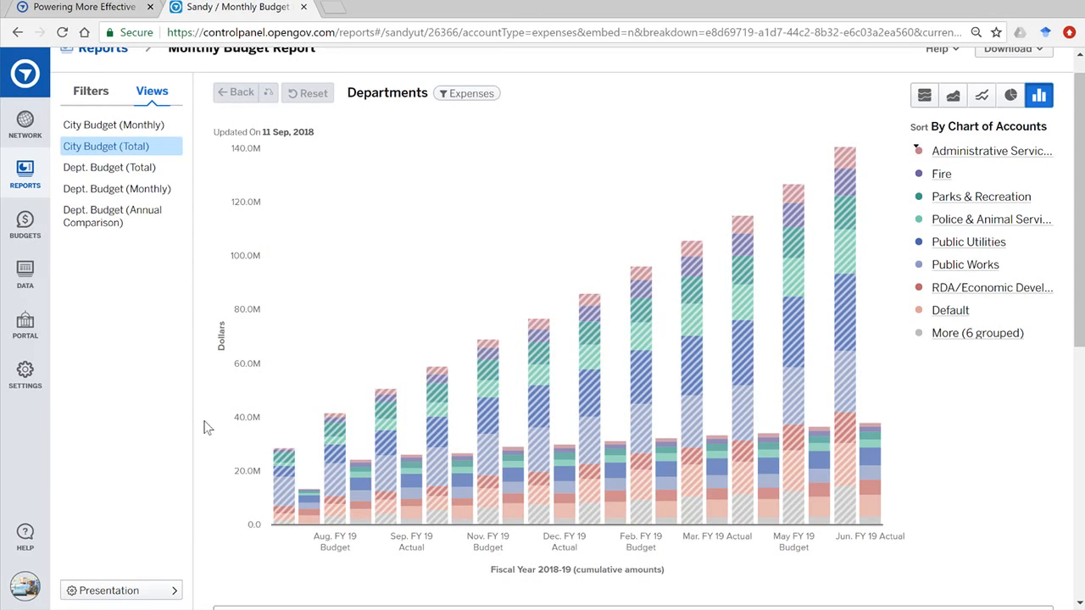
scroll(204, 440, down, 5)
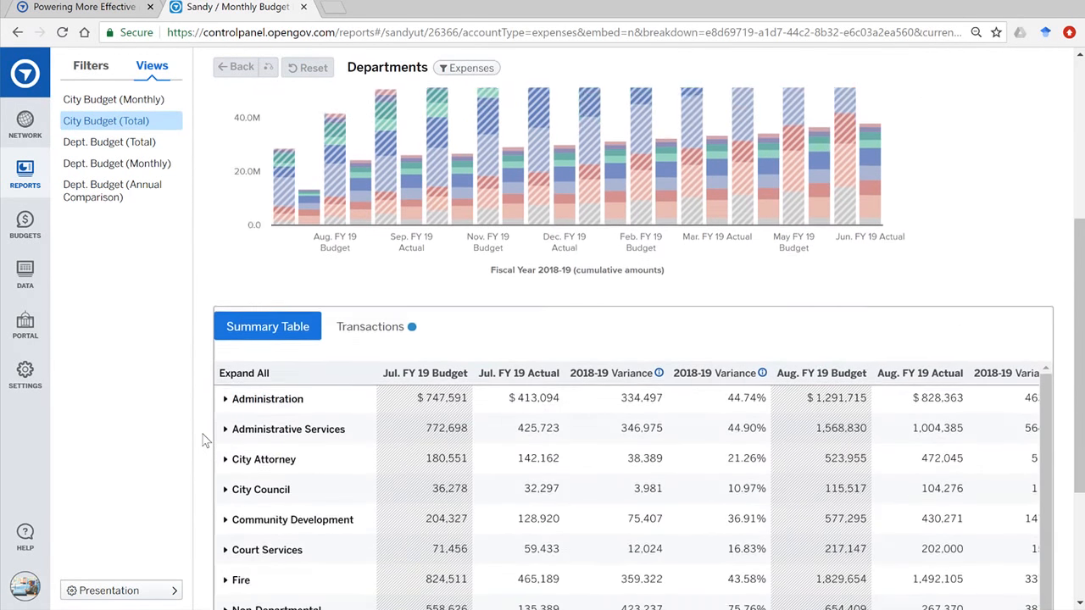
scroll(203, 440, down, 1)
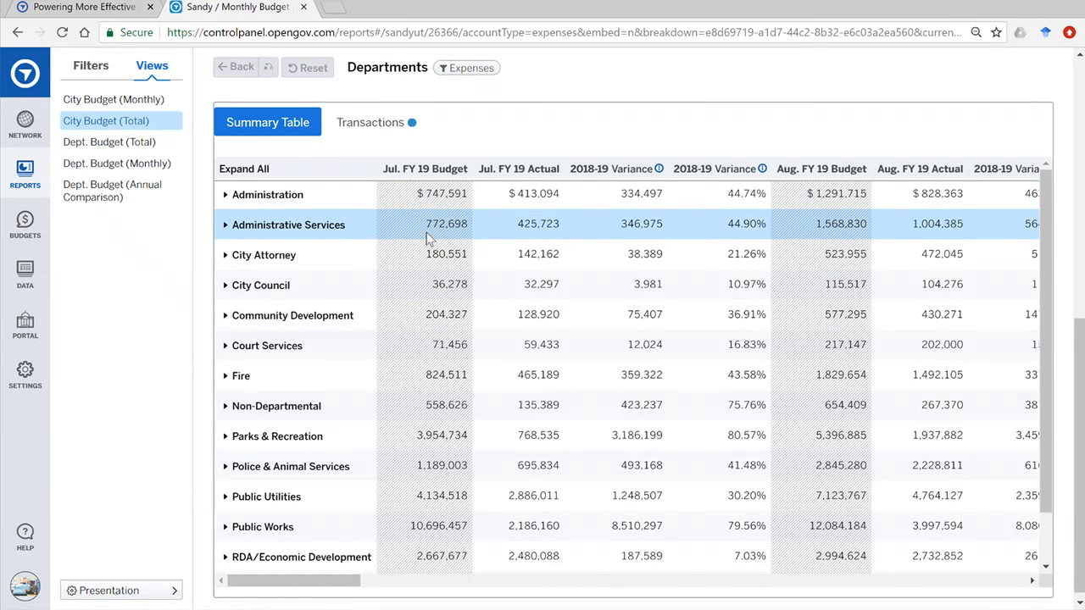
- Show the transactions behind the report's department expenses and return to the chart
click(355, 130)
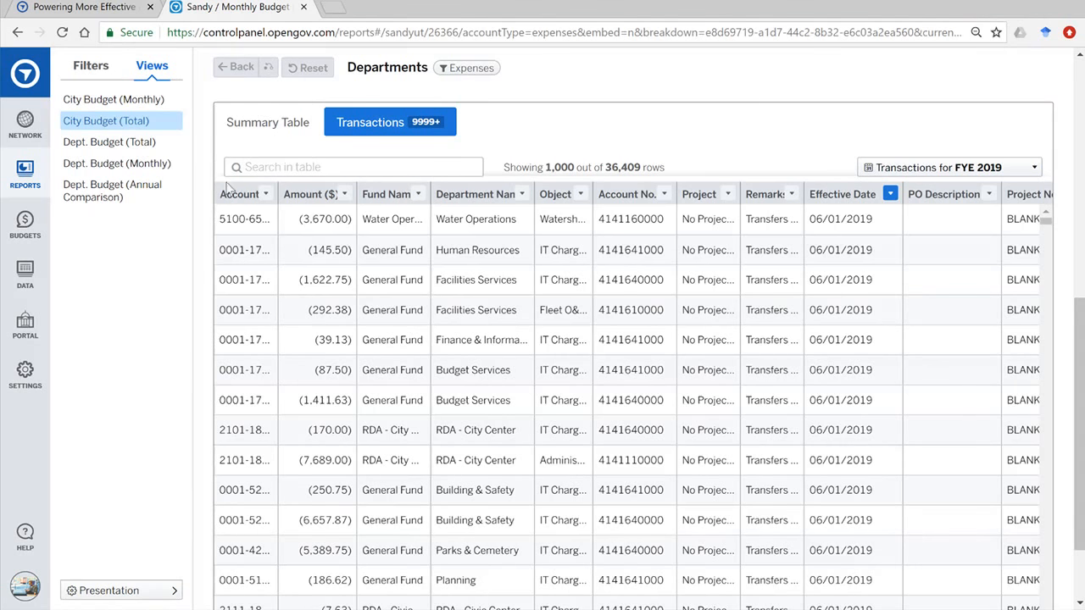
scroll(197, 179, up, 2)
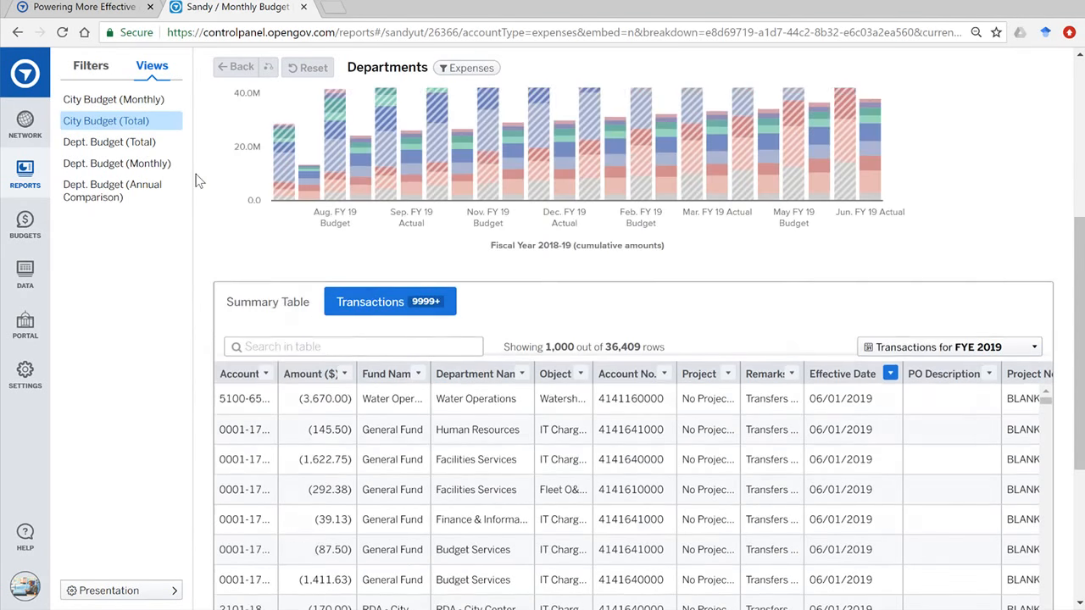
scroll(339, 320, up, 3)
scroll(205, 197, up, 1)
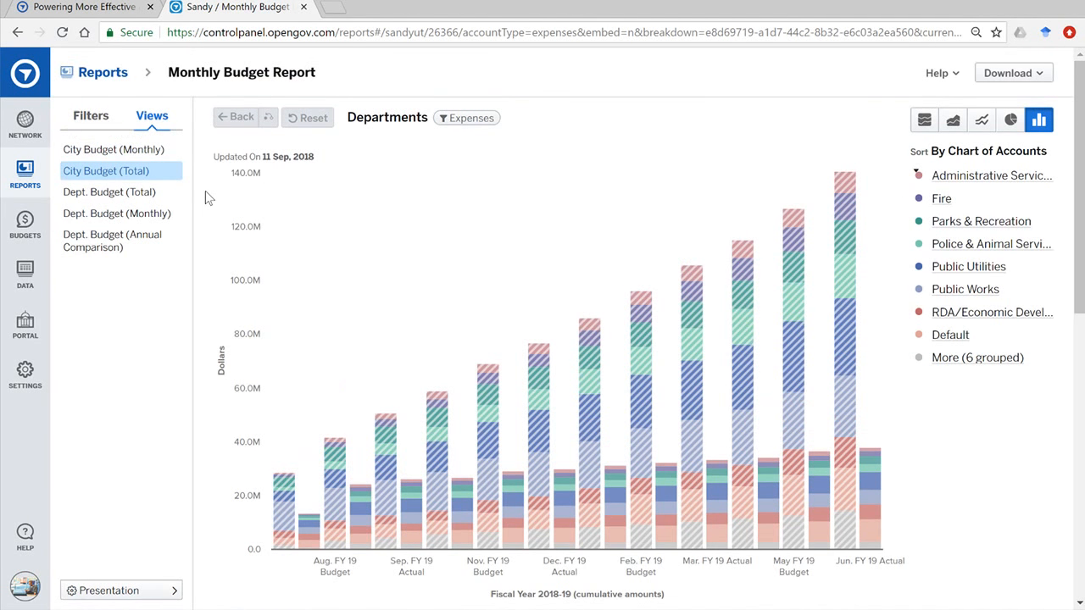
- Bring up the report's filters and examine the choices for what to show and how to break it down
click(90, 118)
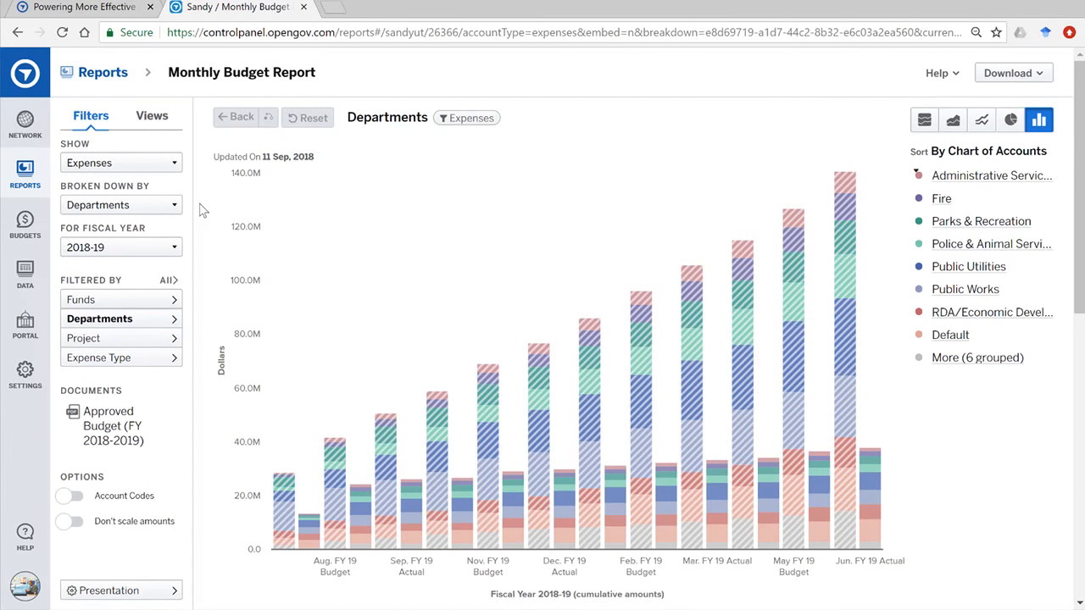
scroll(203, 210, down, 1)
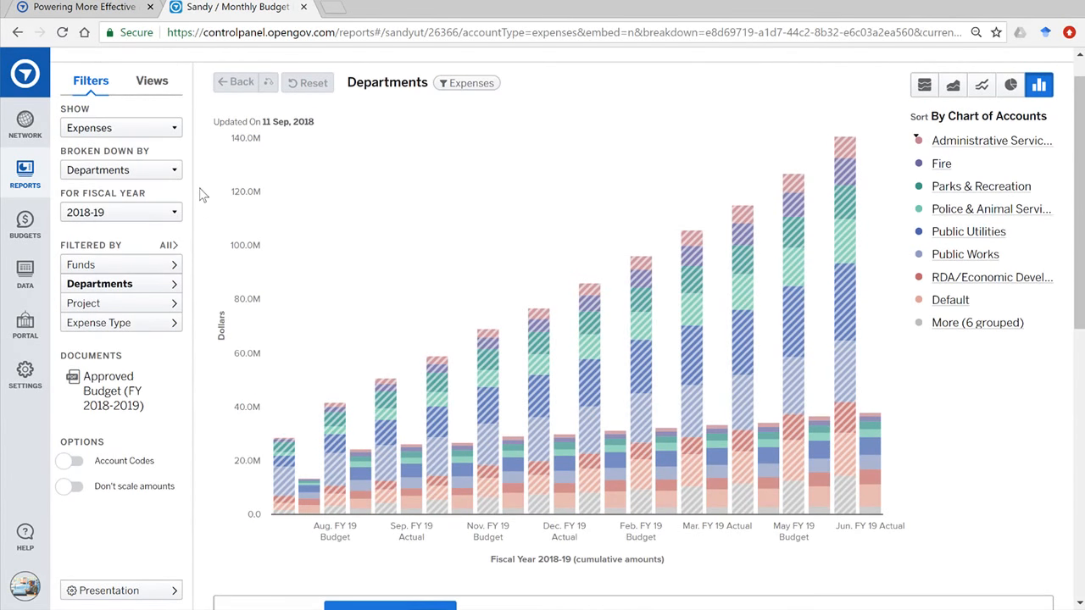
click(169, 128)
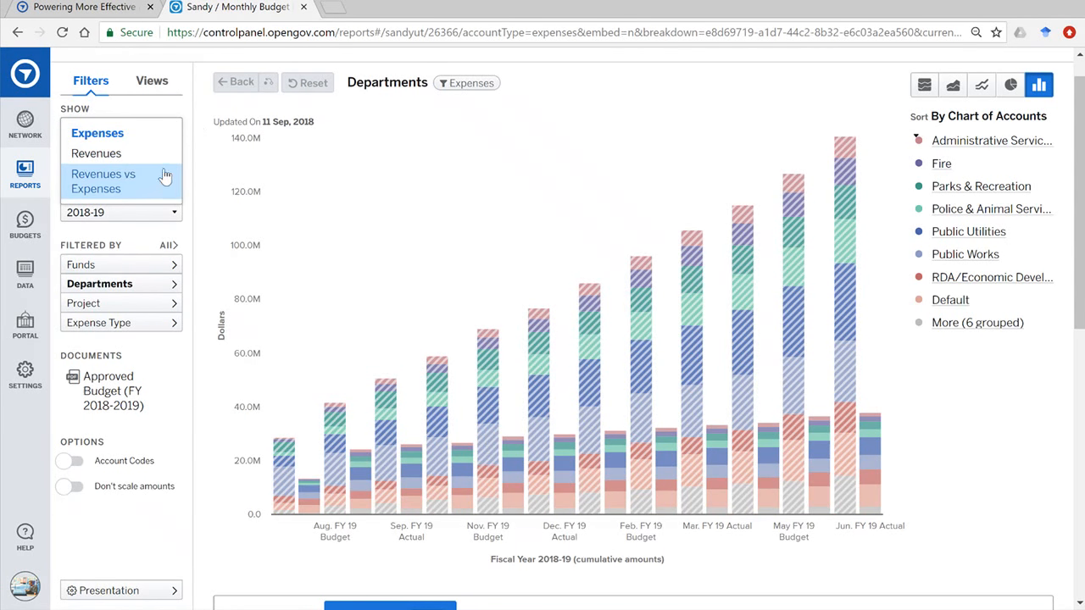
click(180, 109)
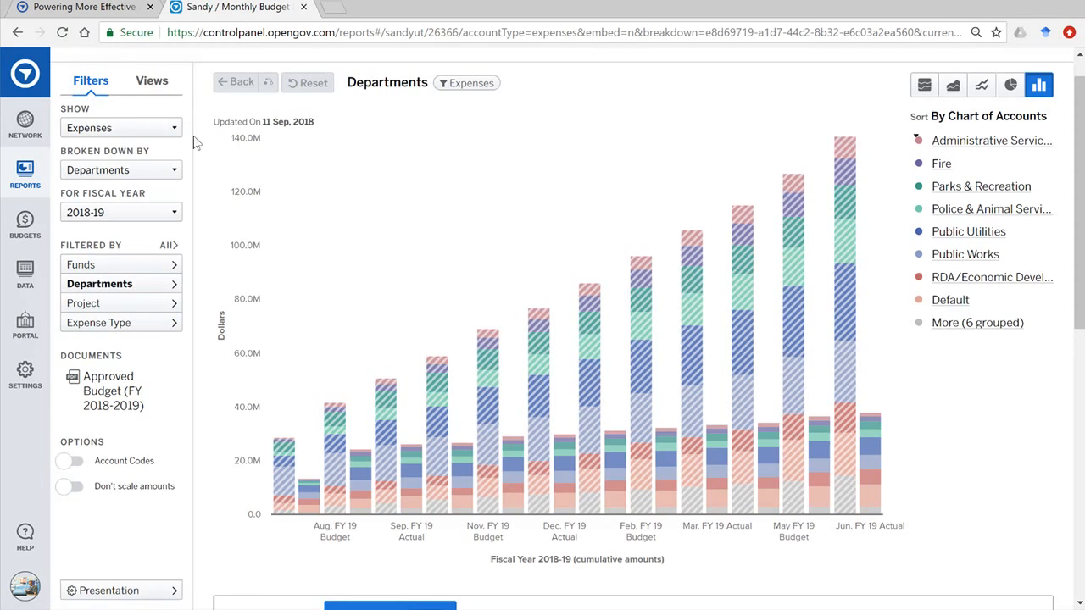
click(151, 172)
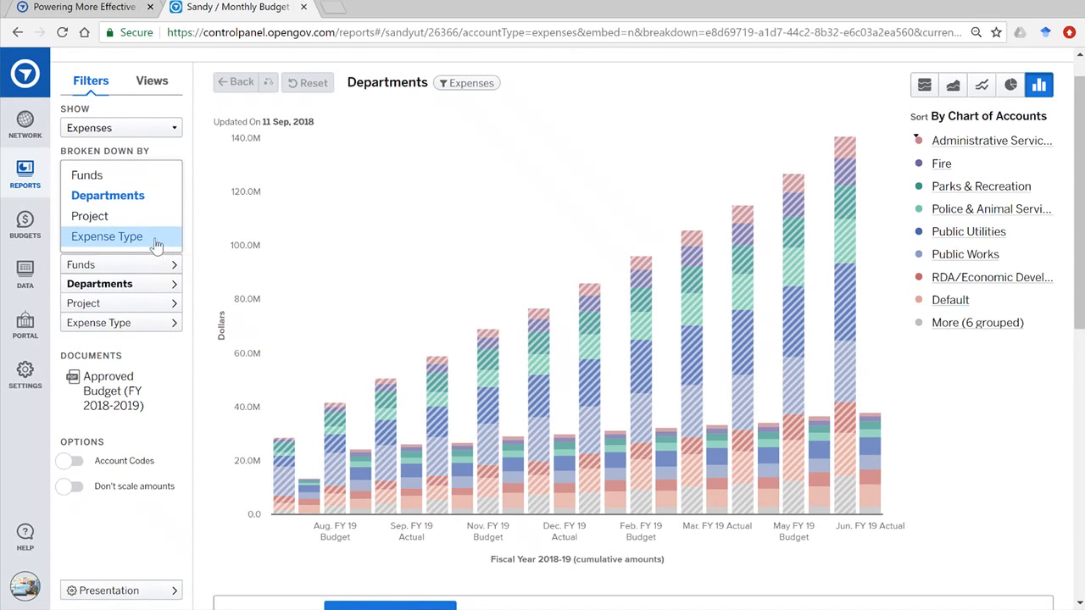
click(203, 148)
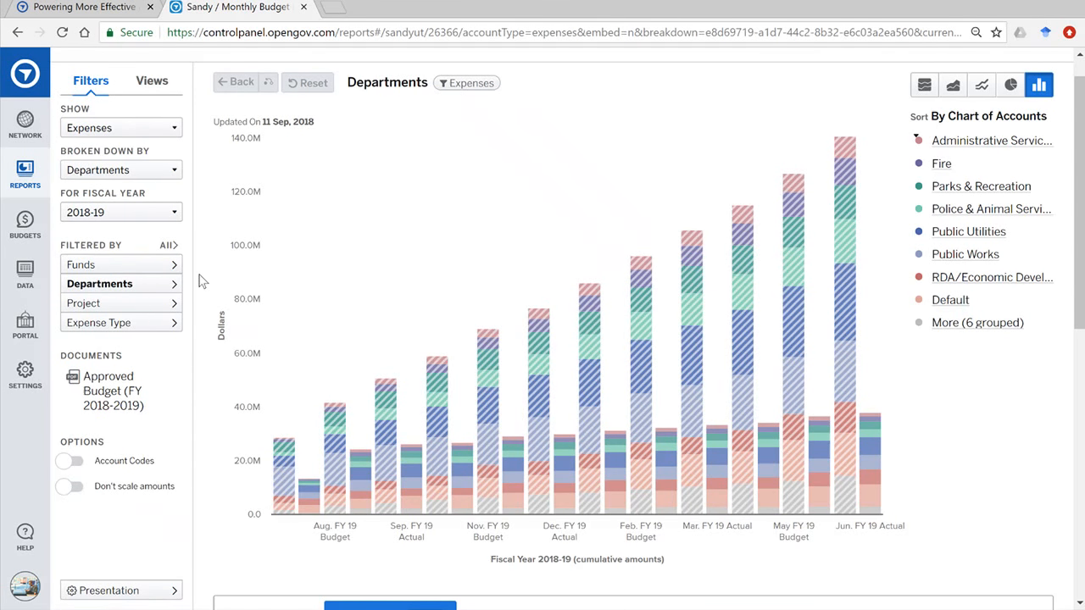
scroll(203, 281, up, 1)
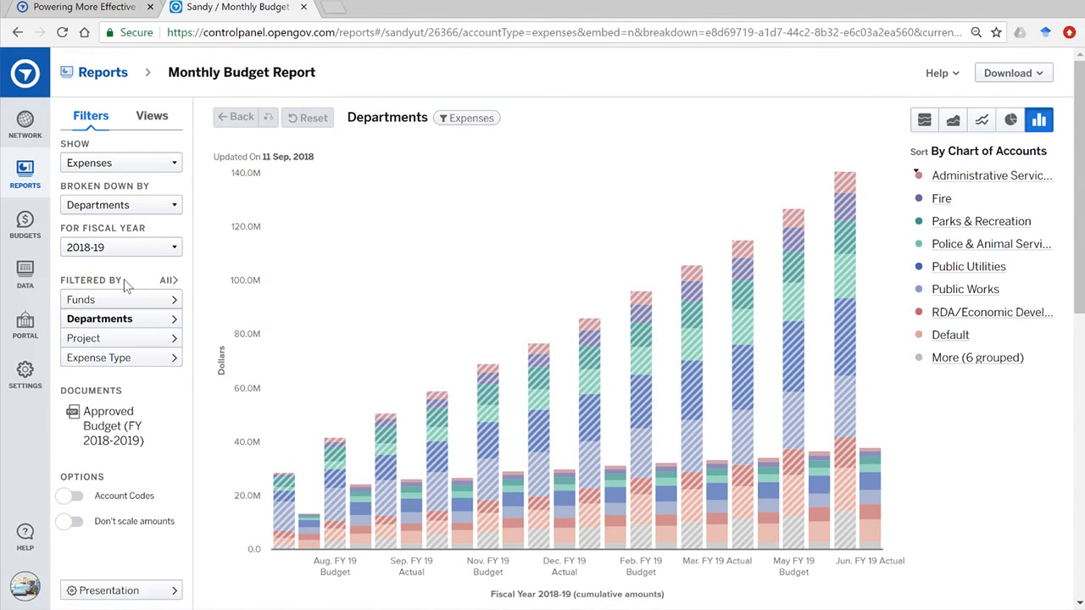
- Open the Departments and Expense Type filters and expand Administrative Services to list its divisions
click(132, 328)
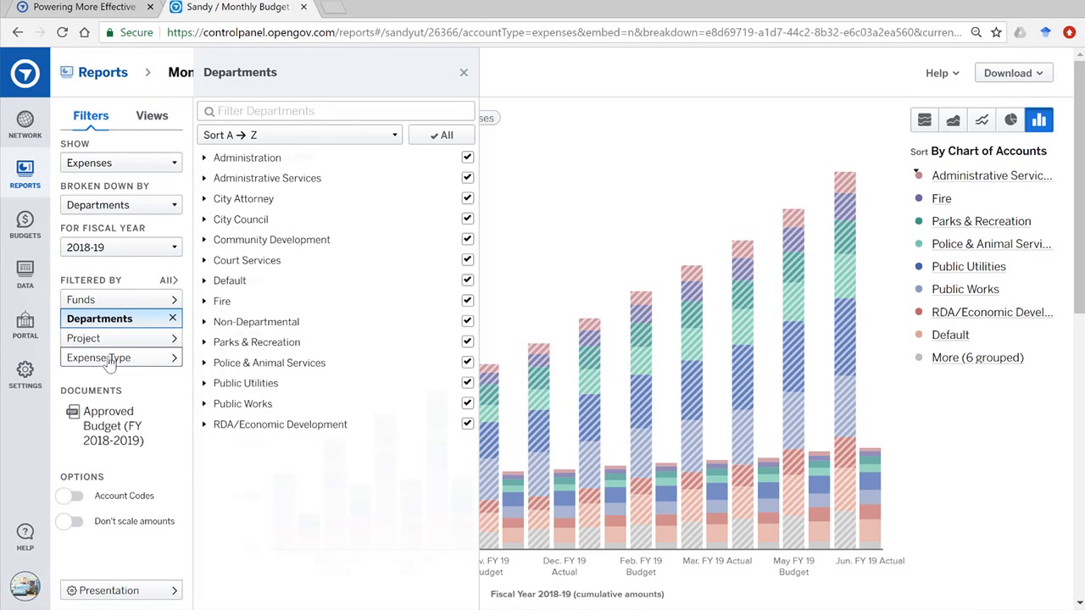
click(109, 359)
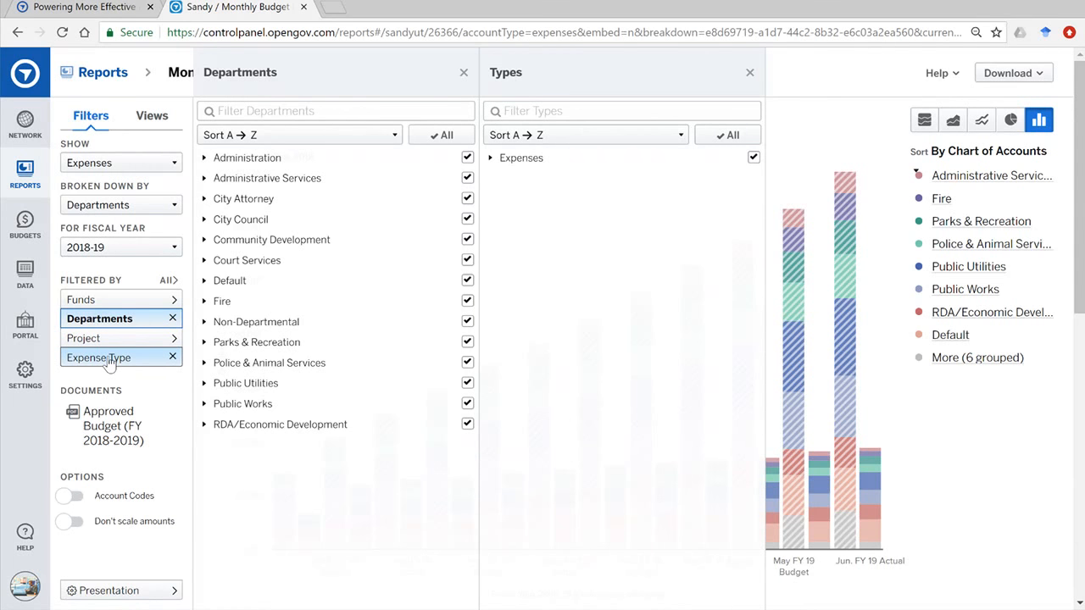
click(204, 179)
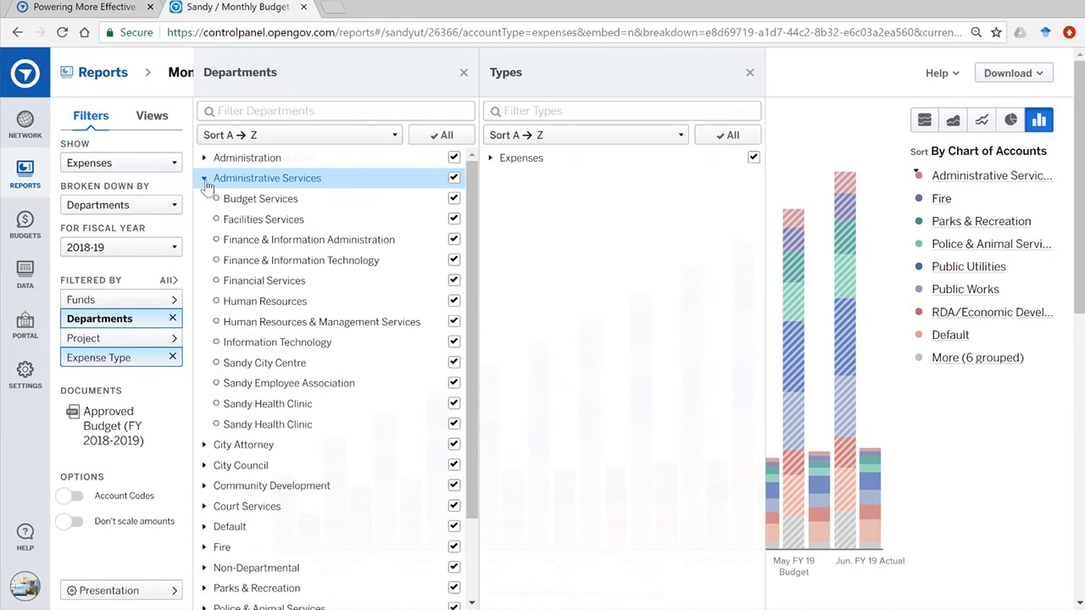
- Filter departments to only Budget Services within Administrative Services, after adding and removing City Council and Court Services
click(271, 182)
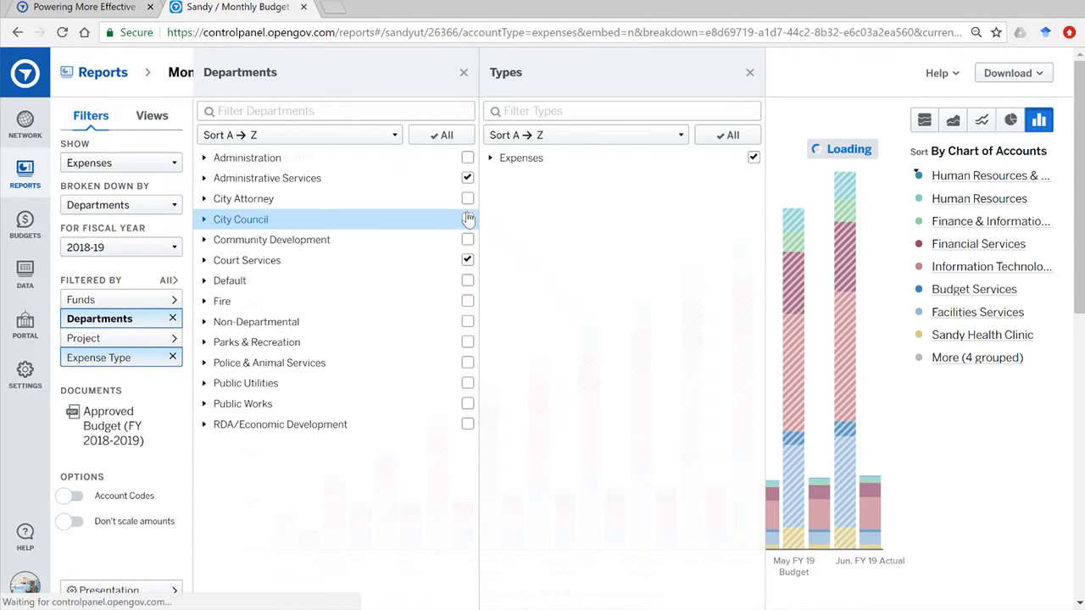
click(468, 219)
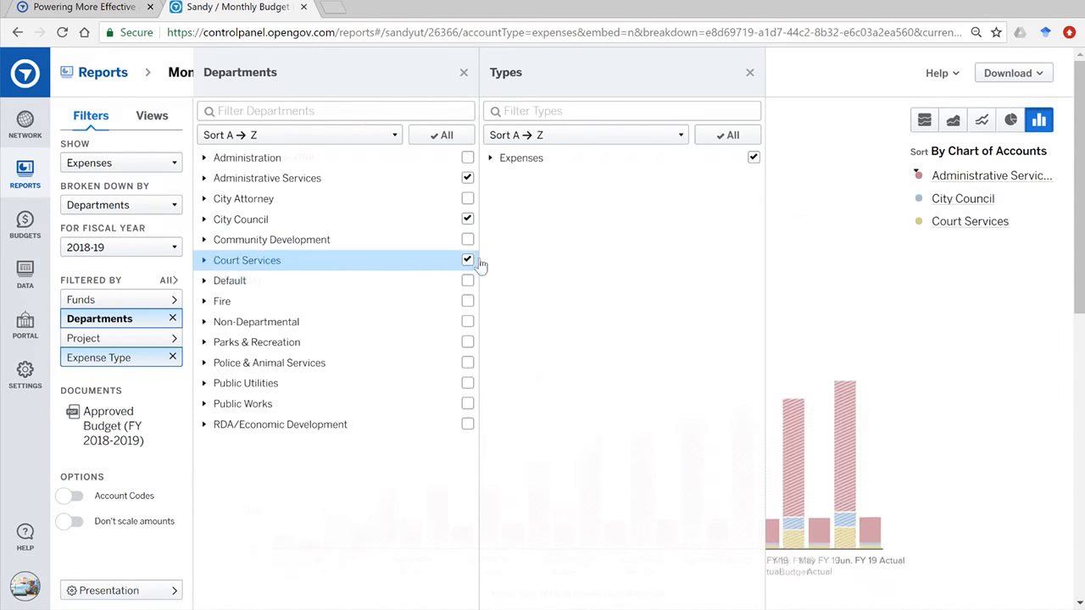
click(468, 220)
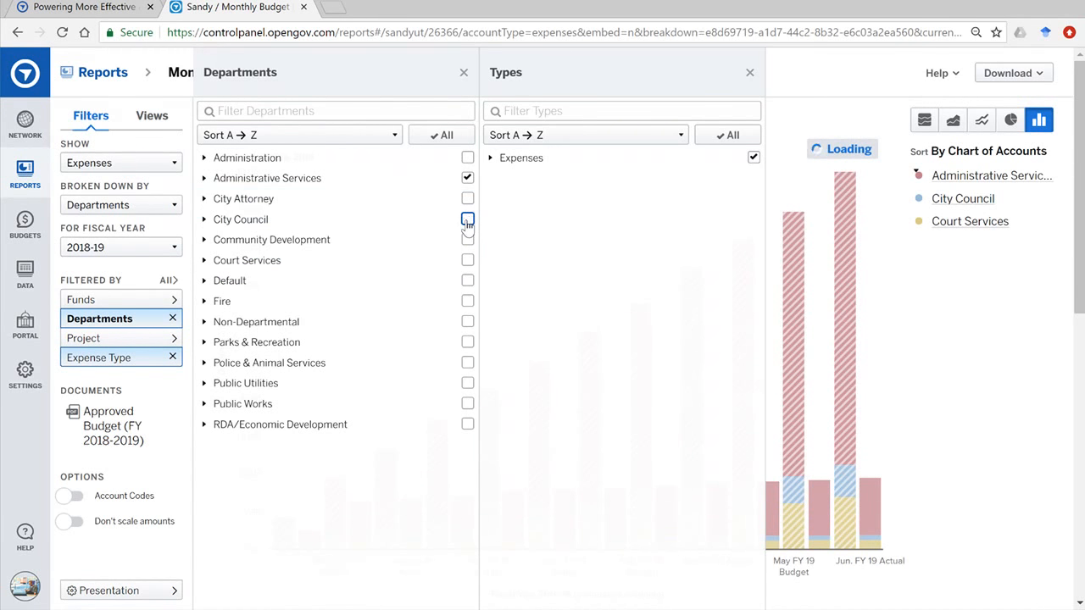
click(204, 180)
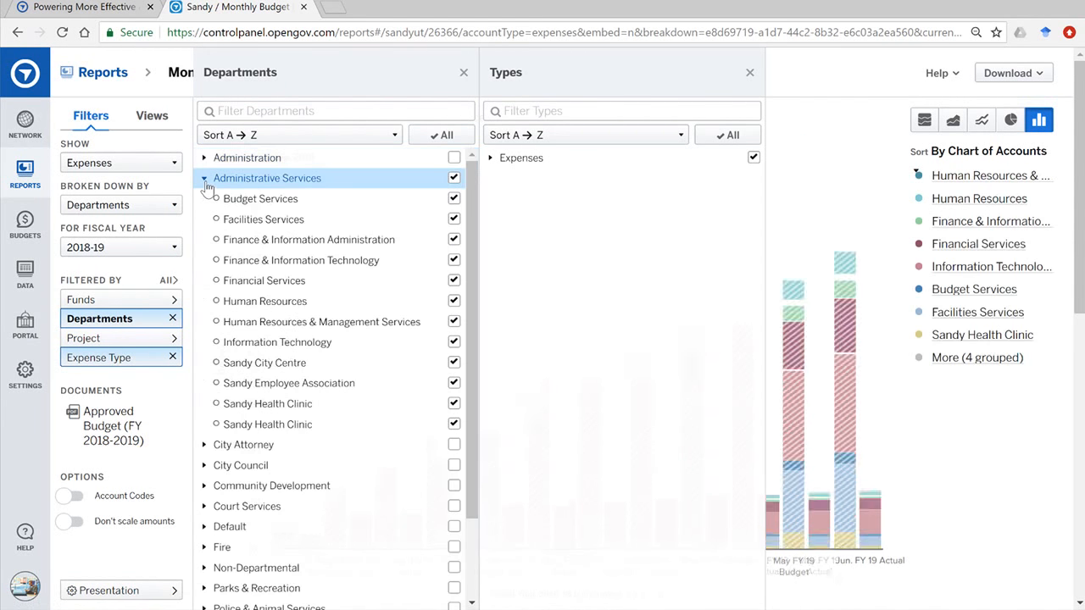
click(455, 178)
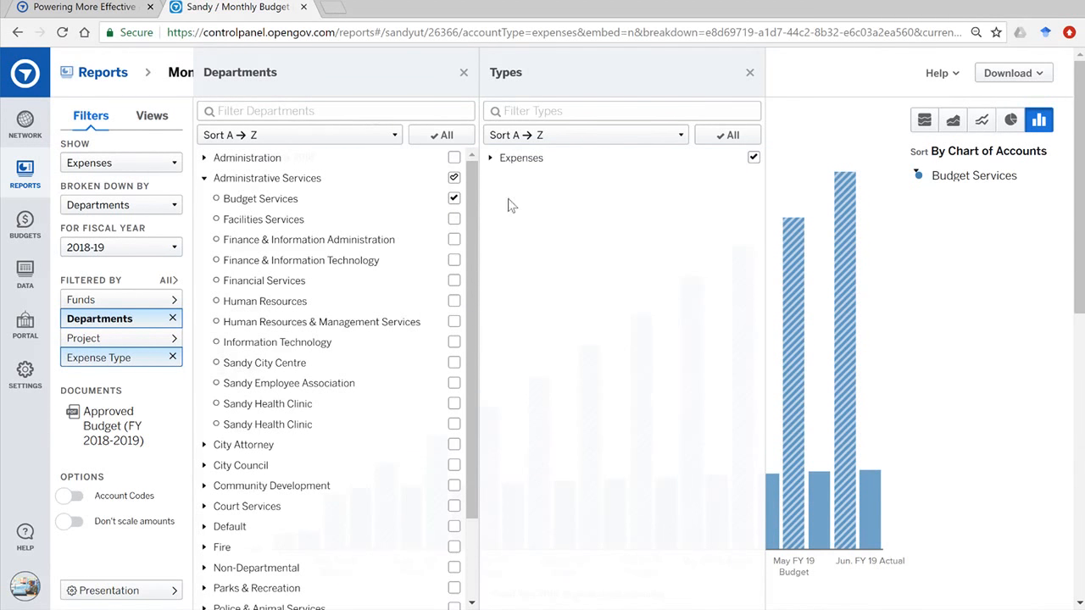
- Limit the Materials & Supplies expense types to Books, Sub., & Memberships and close both filter lists
click(492, 160)
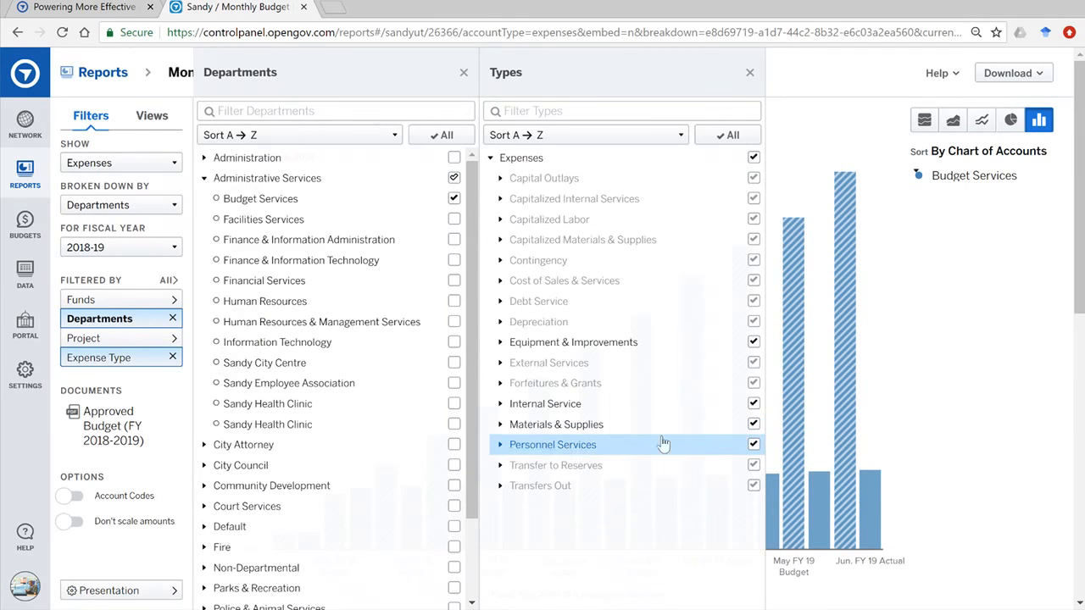
click(497, 424)
scroll(610, 441, down, 3)
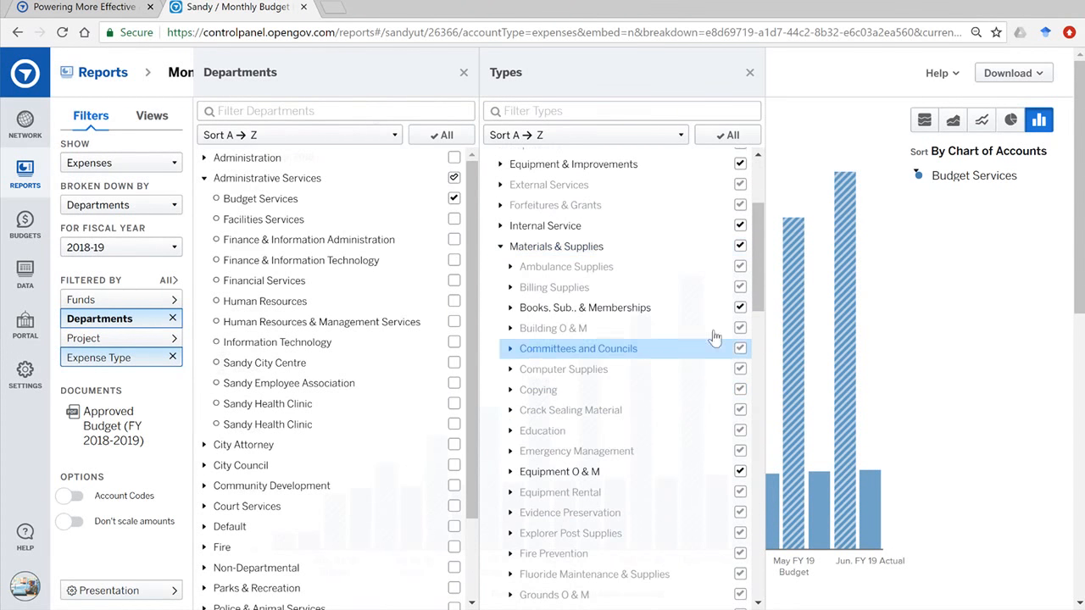
click(740, 246)
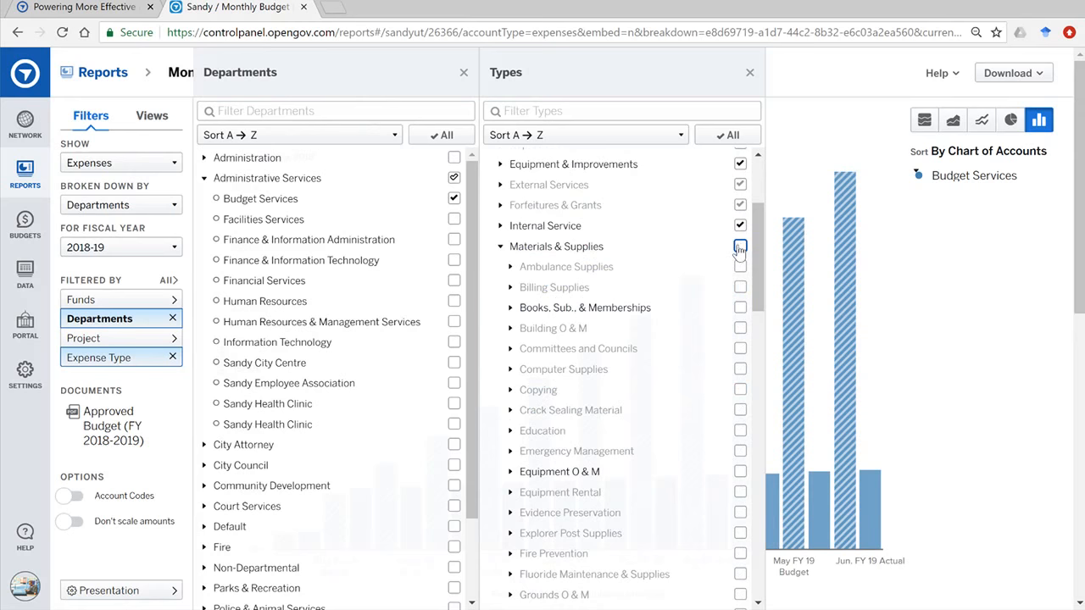
click(740, 307)
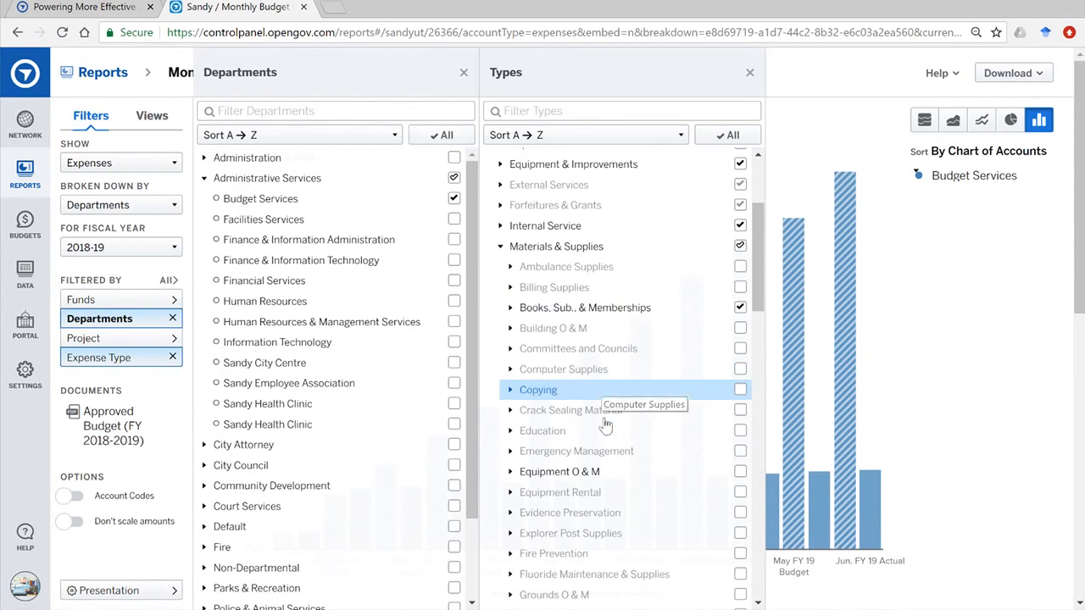
scroll(605, 424, down, 3)
scroll(605, 428, up, 6)
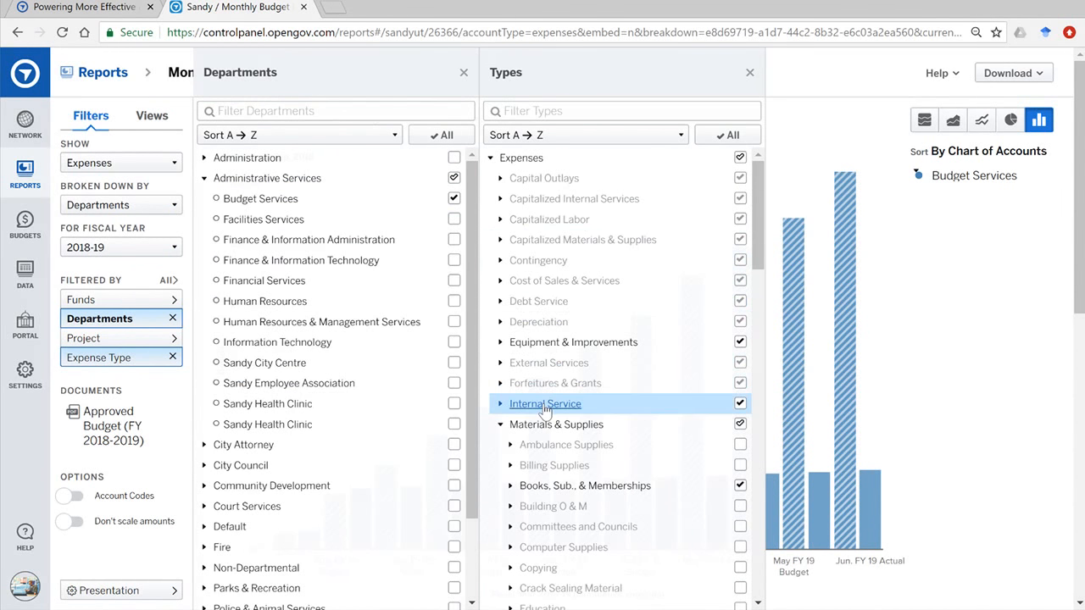
click(749, 72)
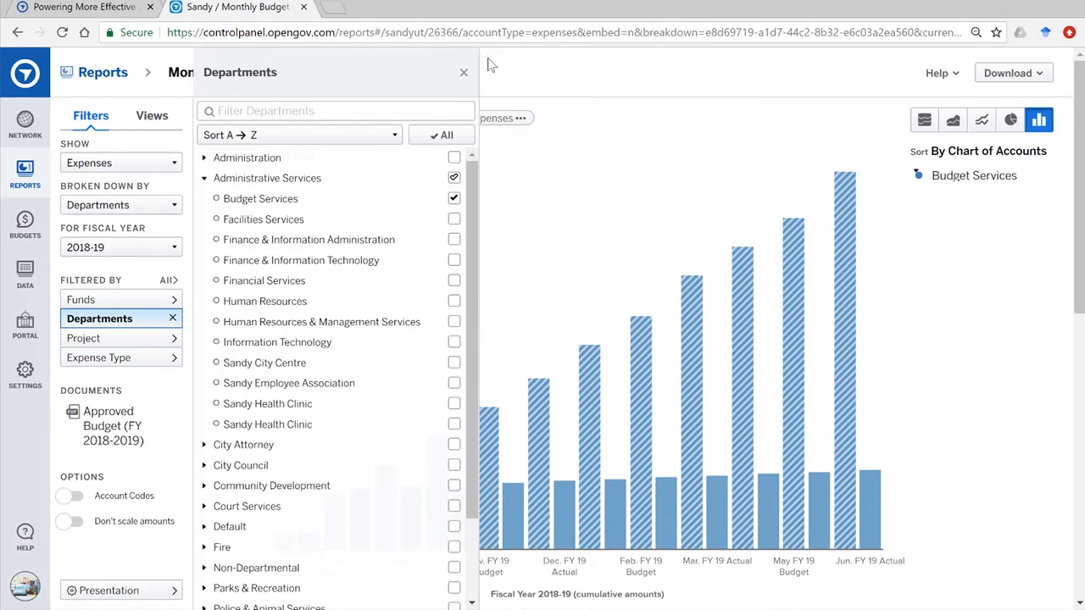
click(463, 74)
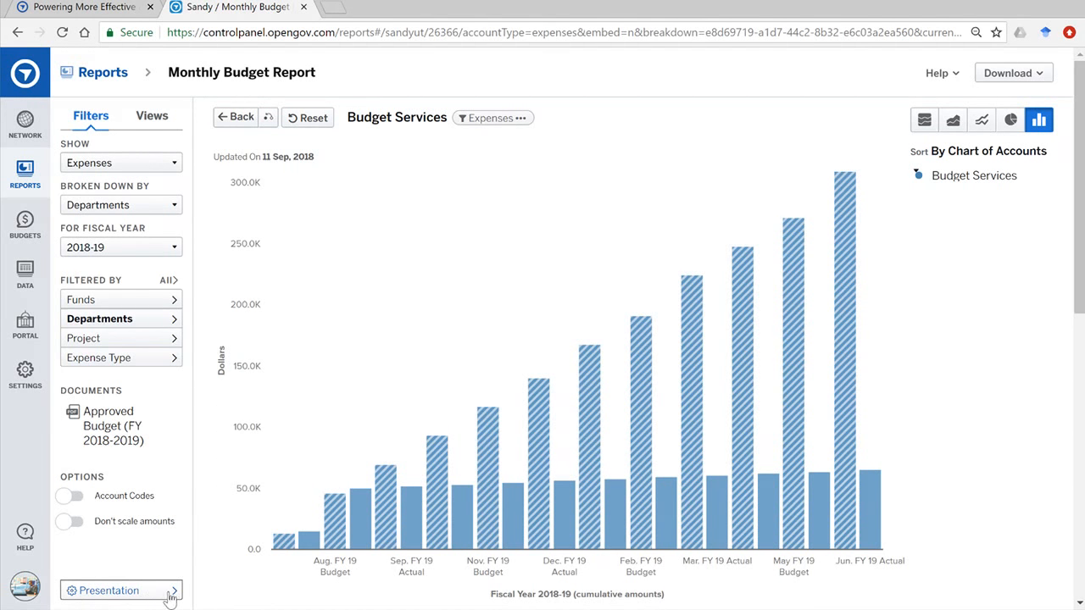
- Set the monthly report options to Year over year data representation and Incremental amounts
click(92, 591)
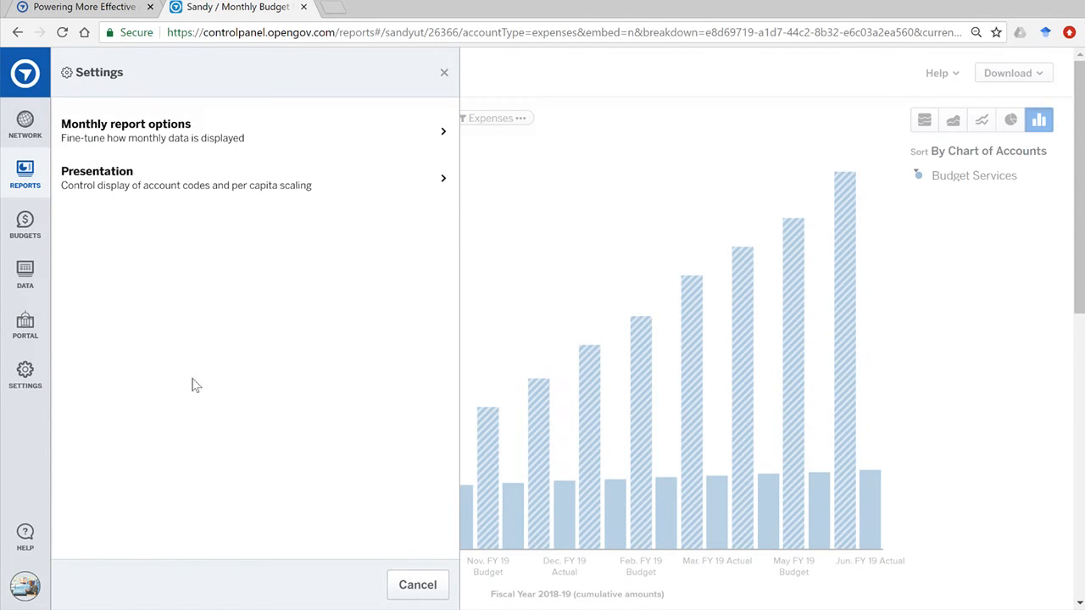
click(115, 150)
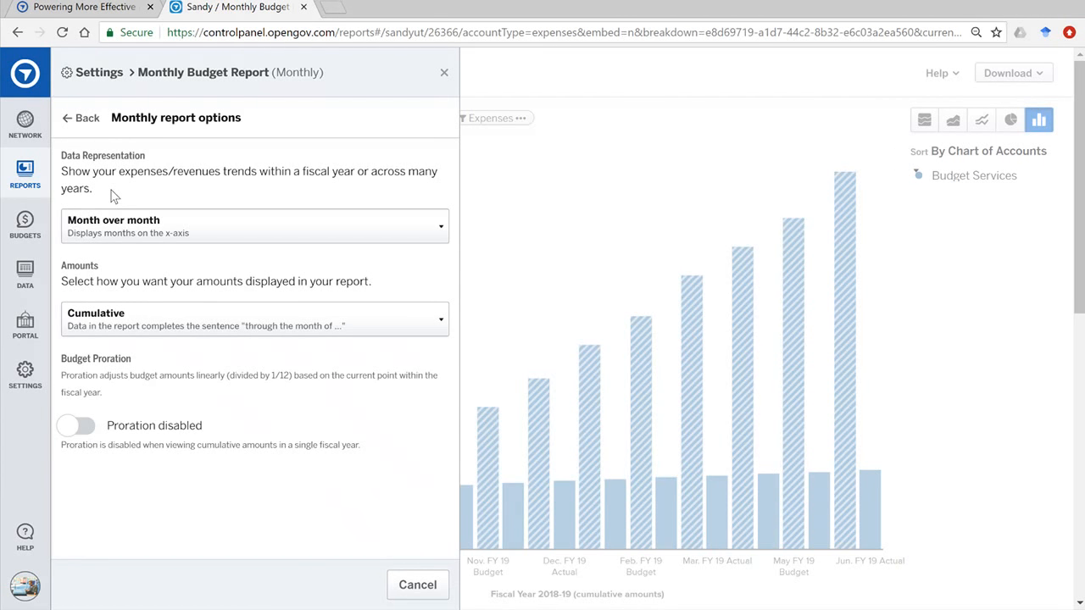
click(159, 227)
click(243, 240)
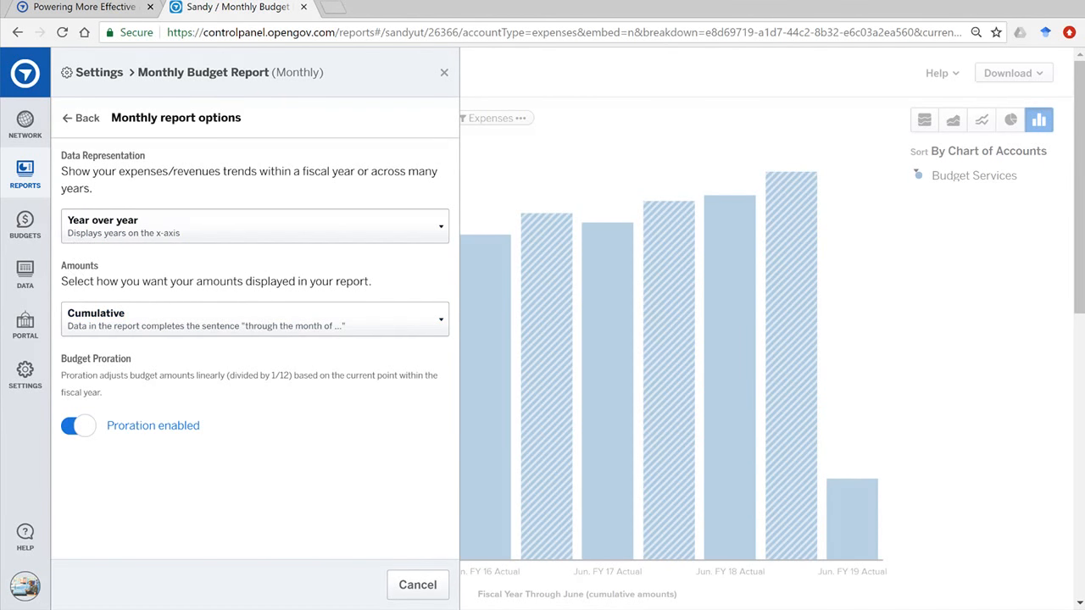
click(89, 321)
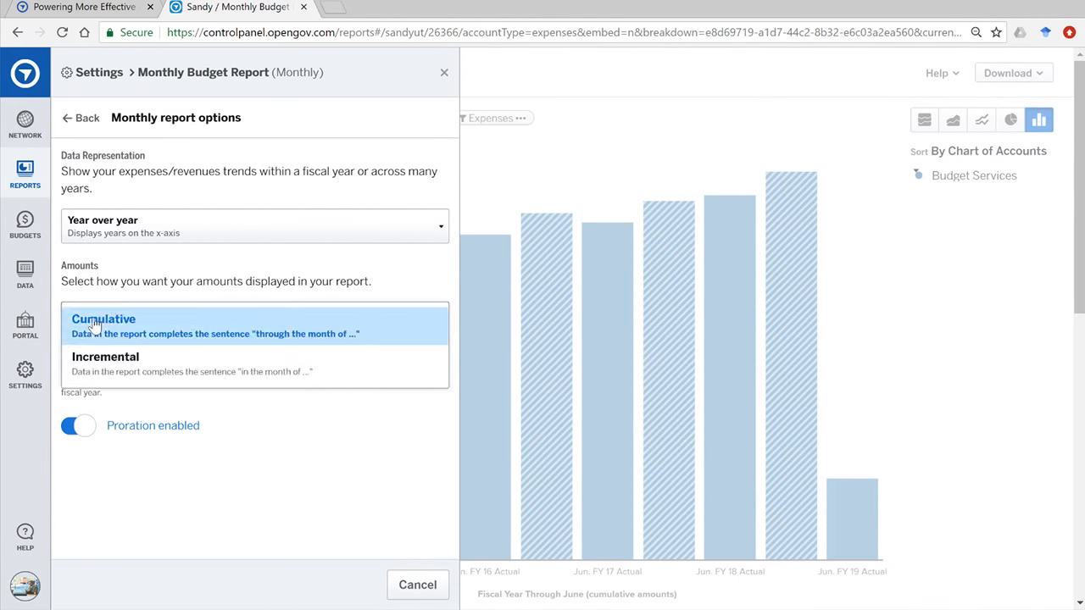
click(120, 382)
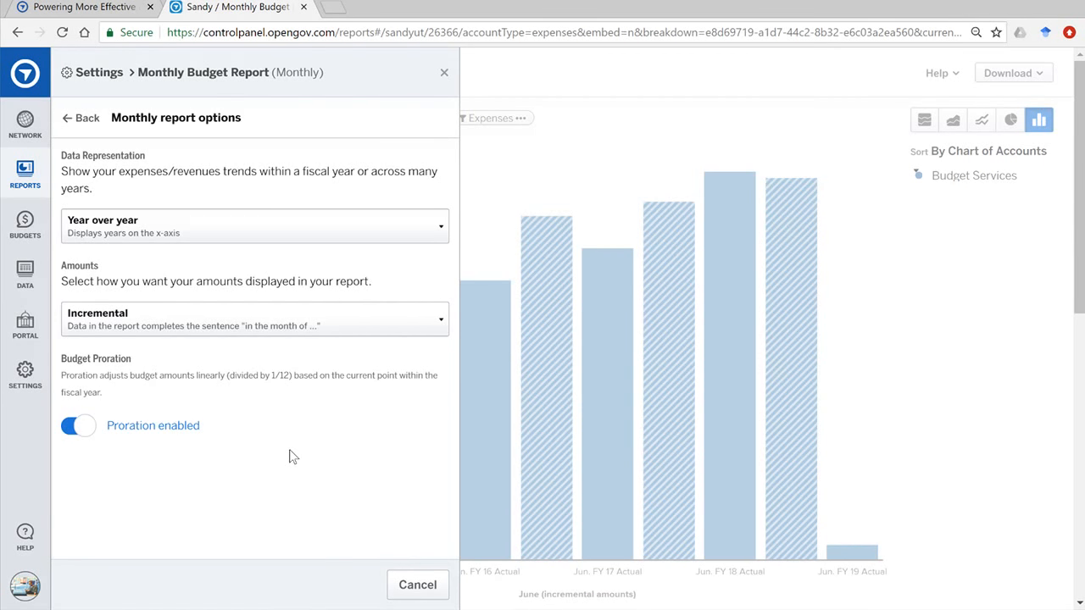
- Set the monthly report's Amounts option to Cumulative and close the settings
click(193, 315)
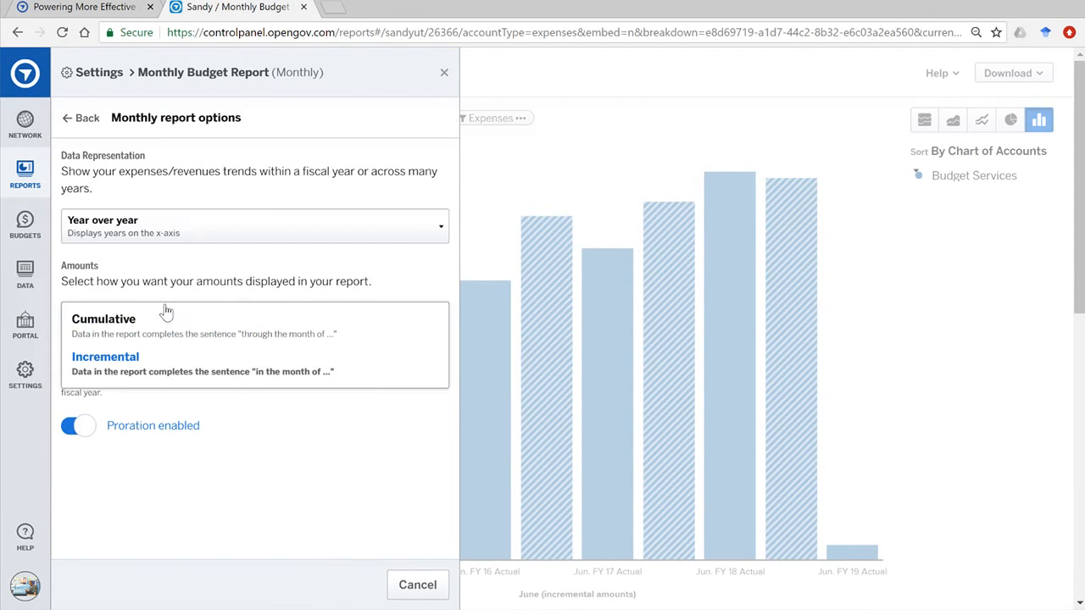
click(164, 342)
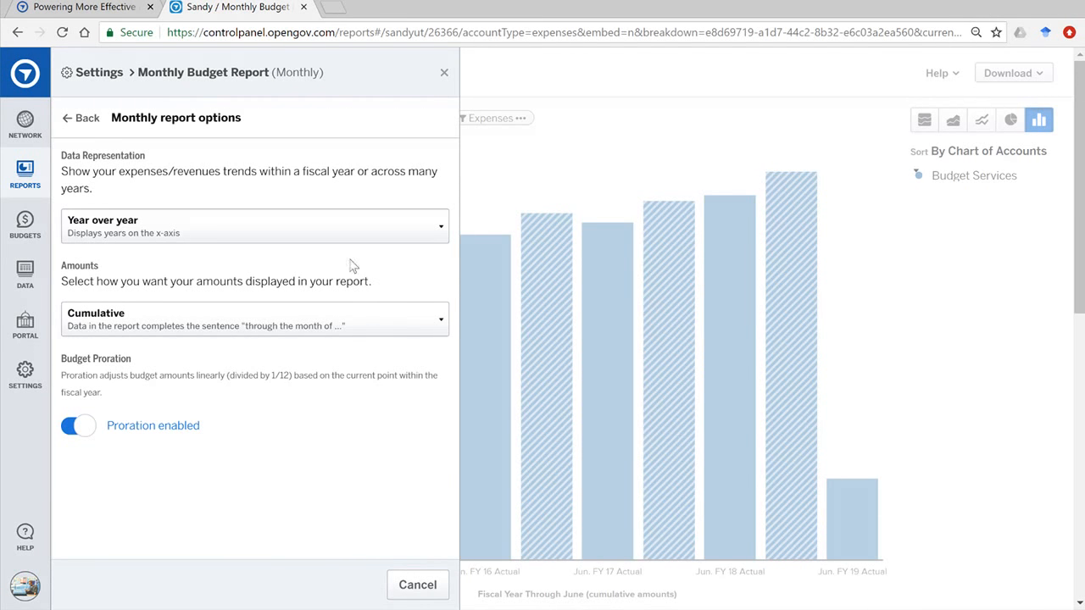
click(86, 118)
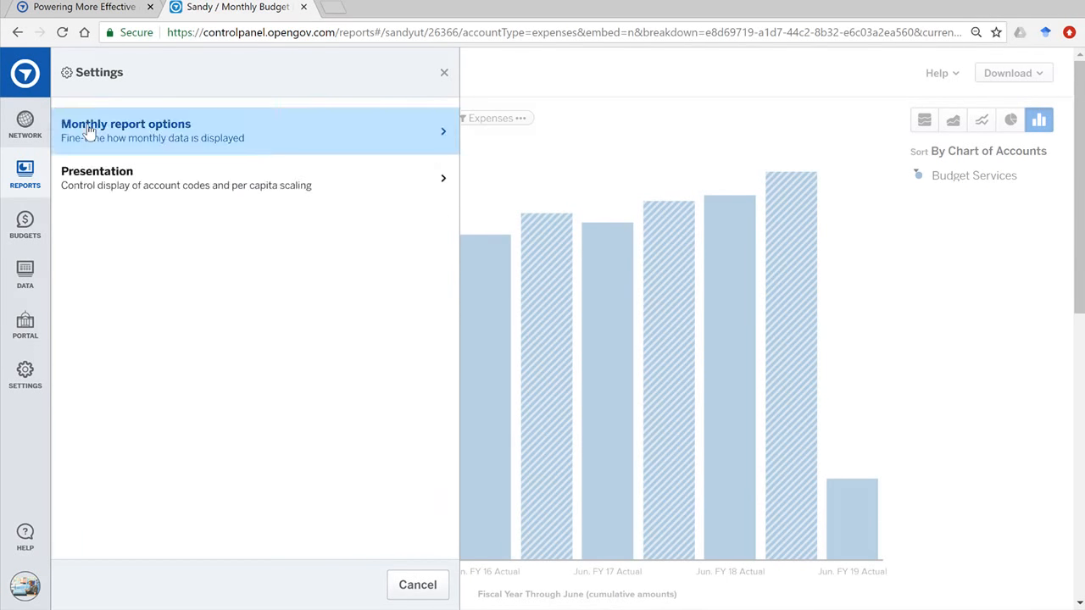
click(444, 76)
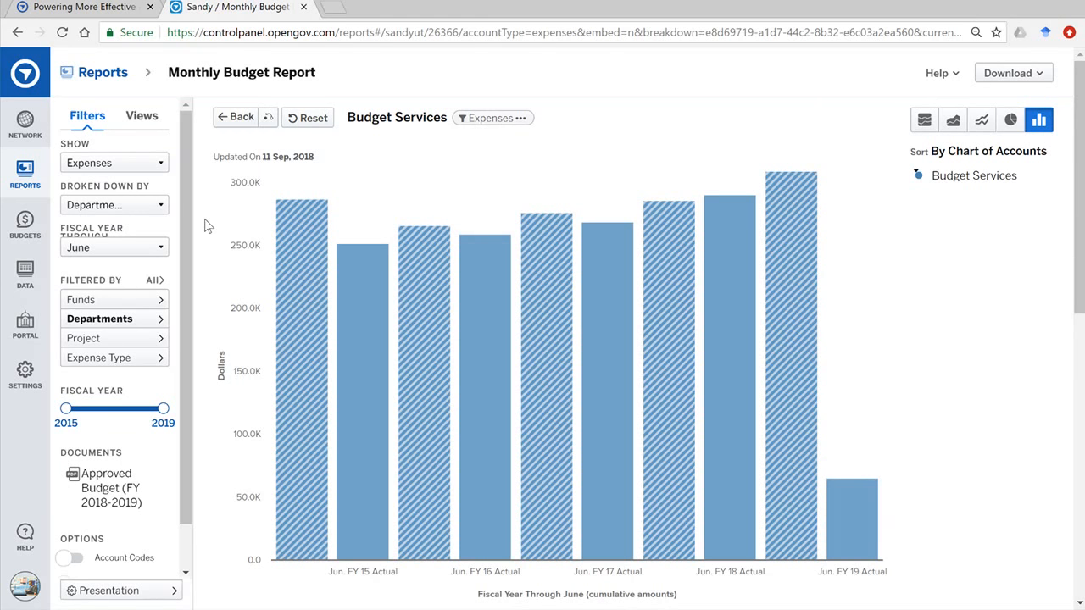
- Set the monthly report's Data Representation to Month over month and return to the chart
scroll(206, 226, down, 1)
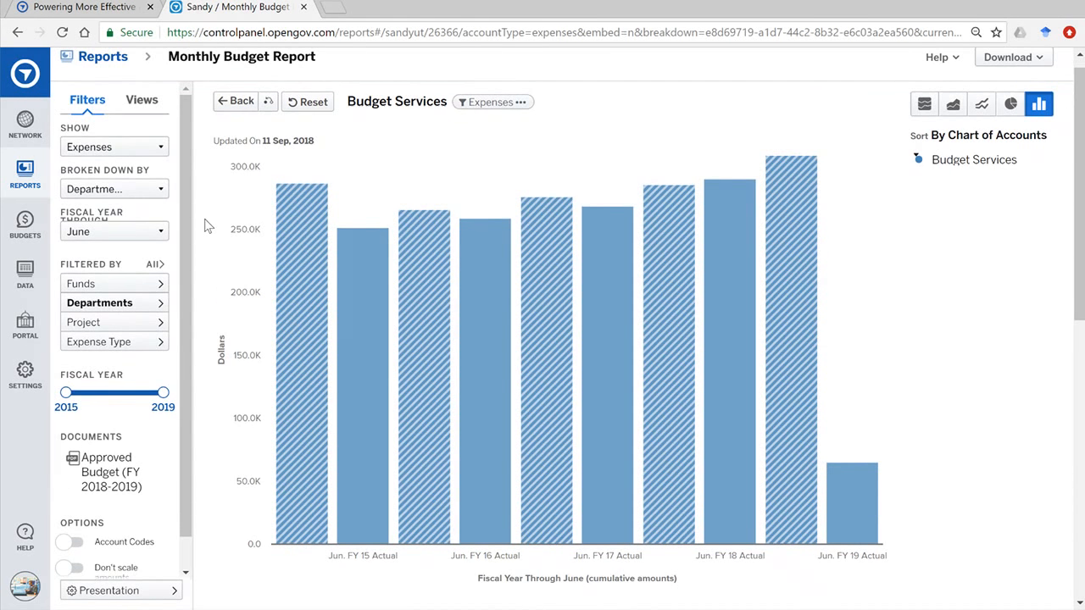
click(102, 590)
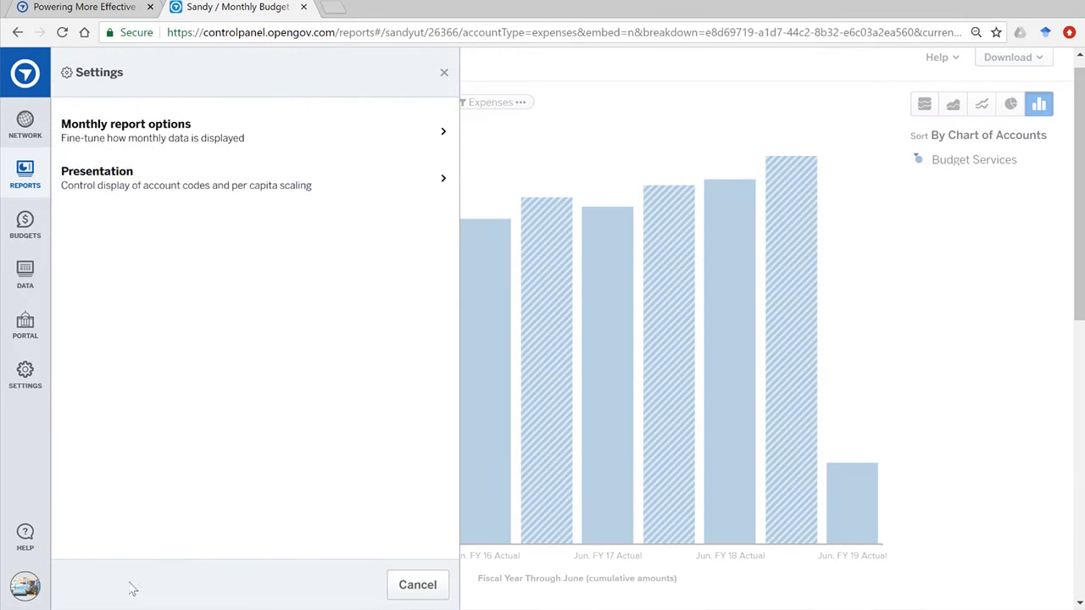
click(221, 144)
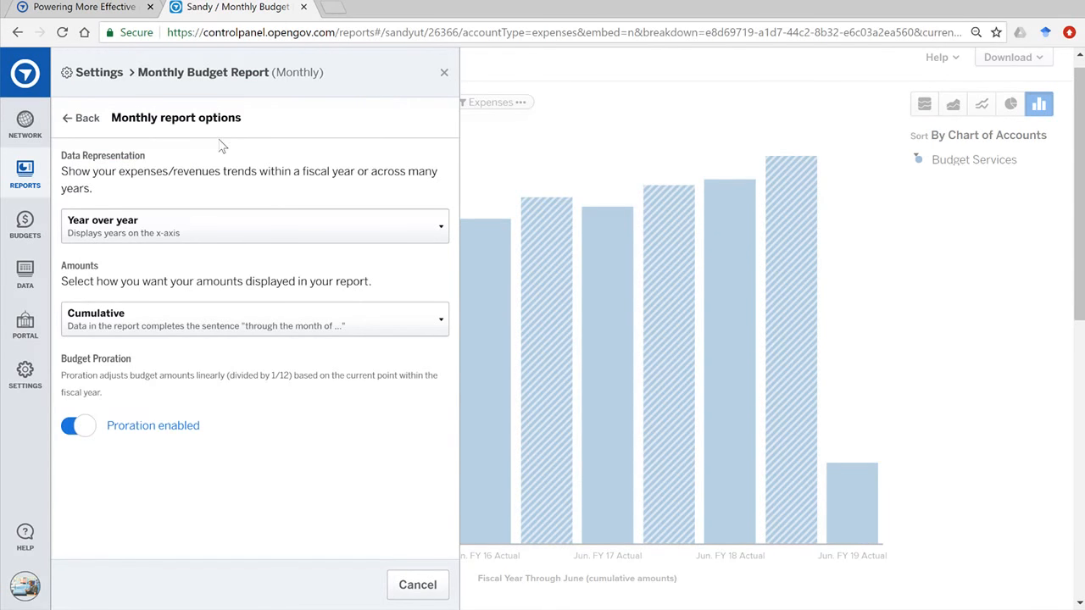
click(112, 243)
click(120, 283)
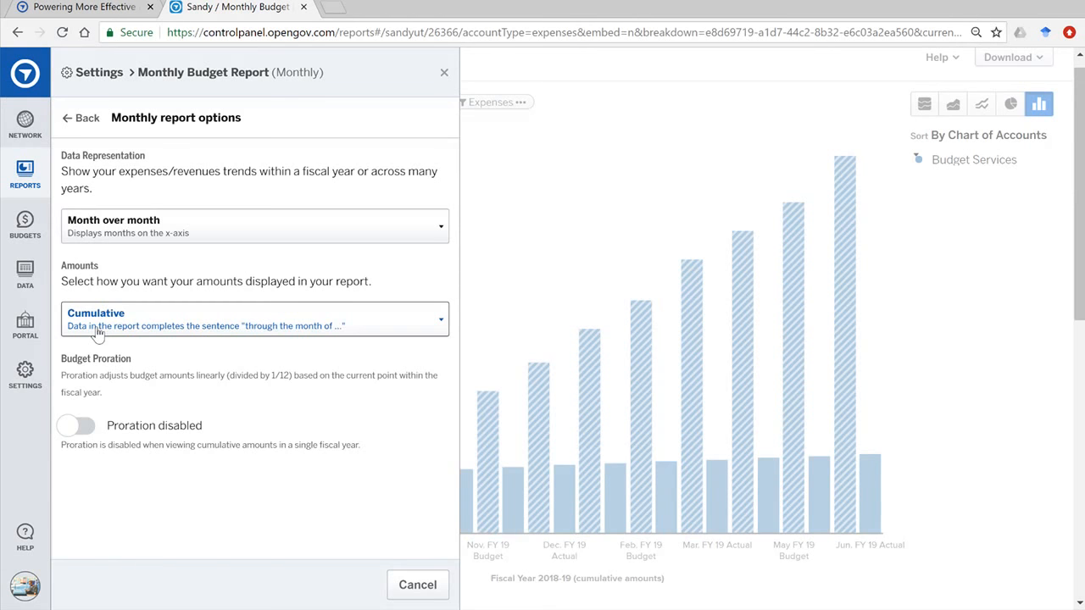
click(402, 586)
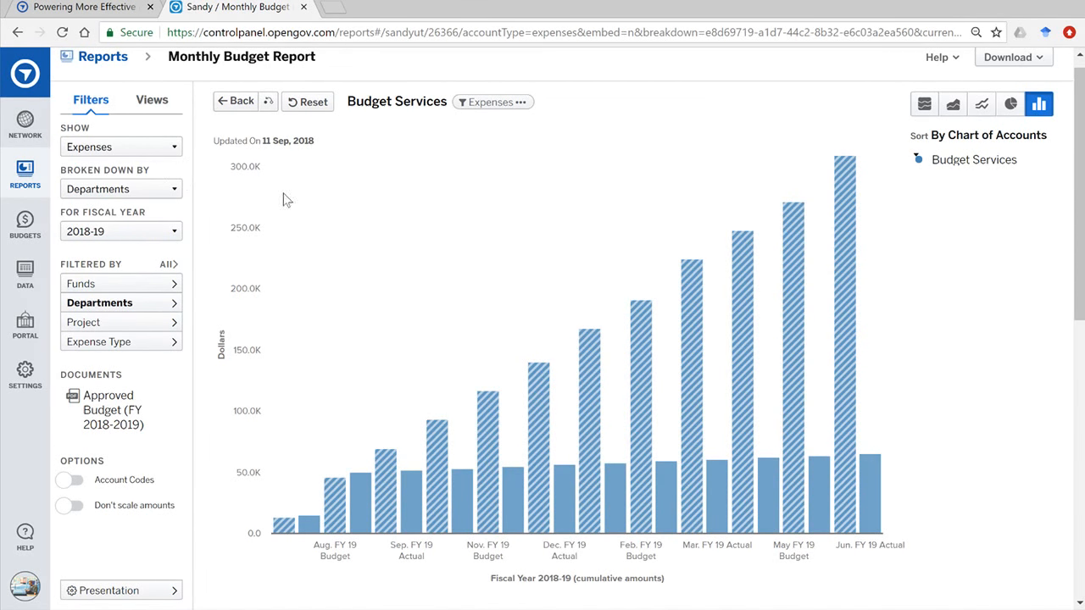
scroll(347, 281, down, 1)
scroll(347, 281, up, 1)
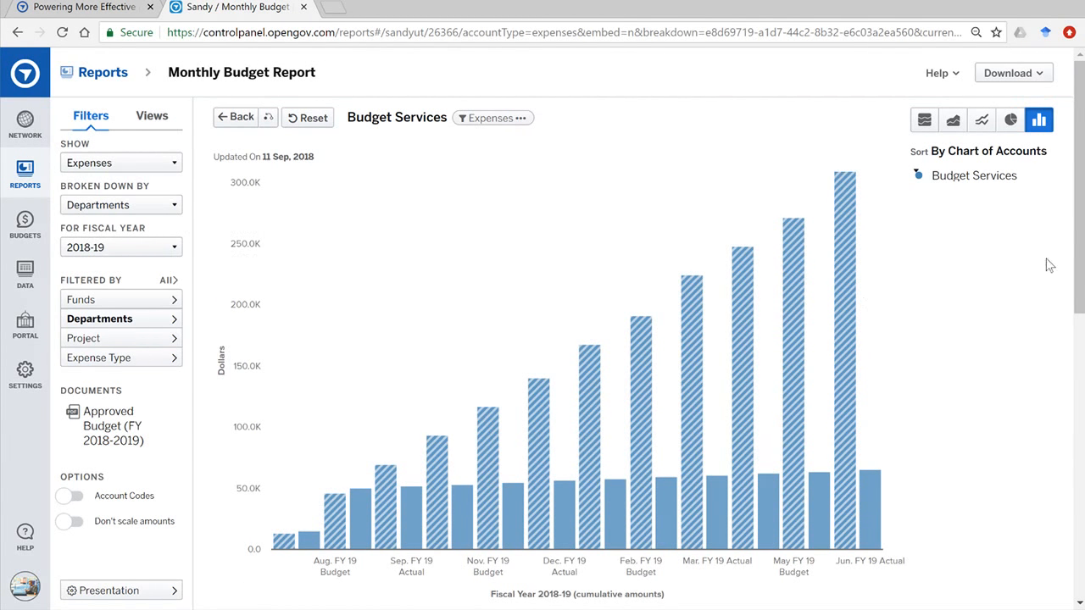
- Review which divisions are selected in the Departments filter and which categories are selected in the Expense Type filter, and close both lists
mouse_move(944, 226)
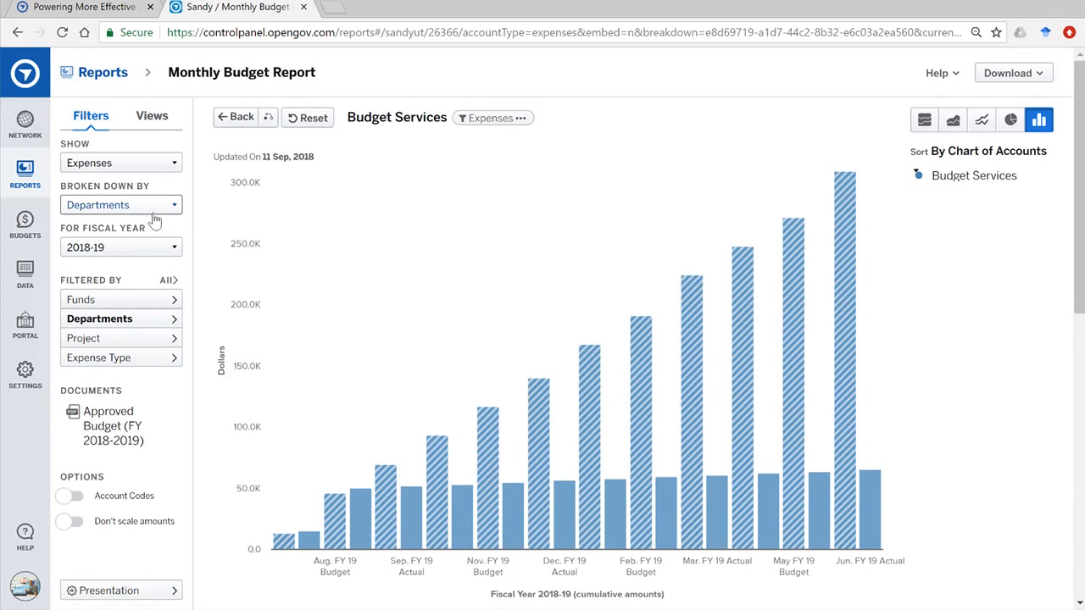
mouse_move(116, 216)
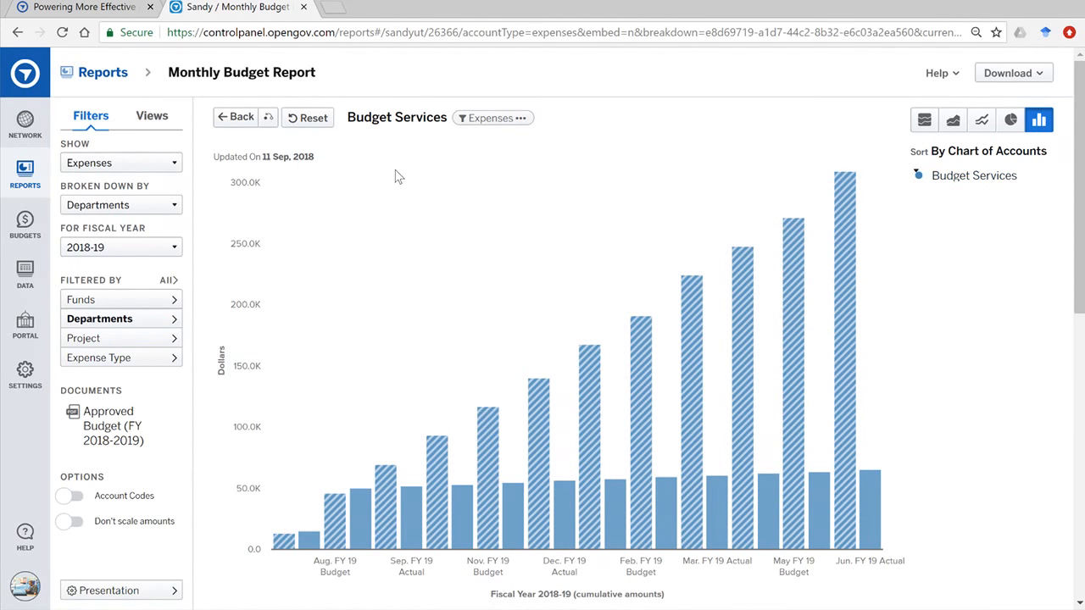
click(167, 320)
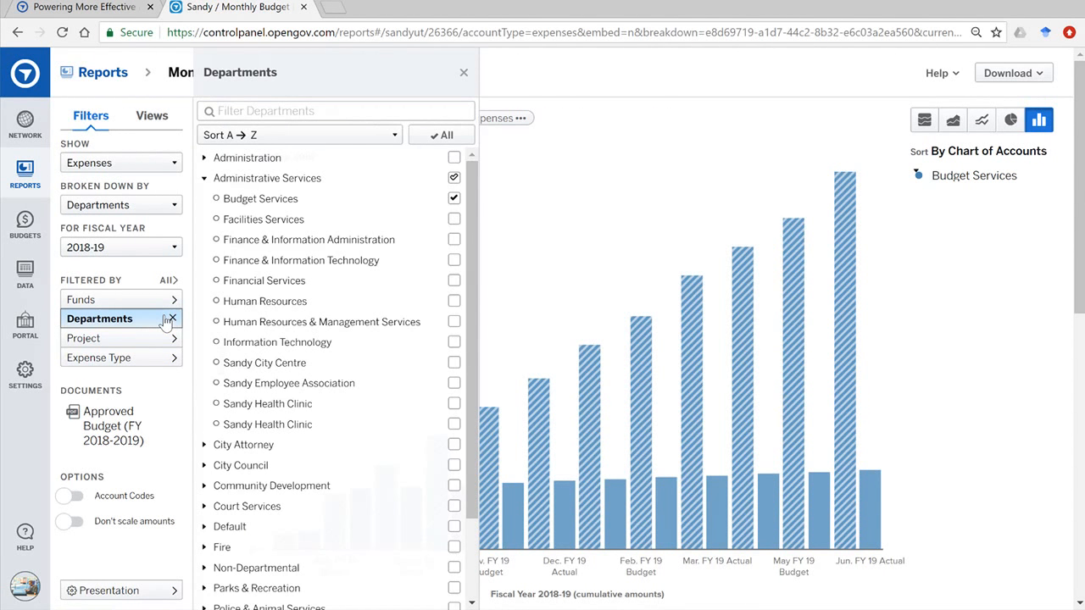
click(161, 322)
click(119, 360)
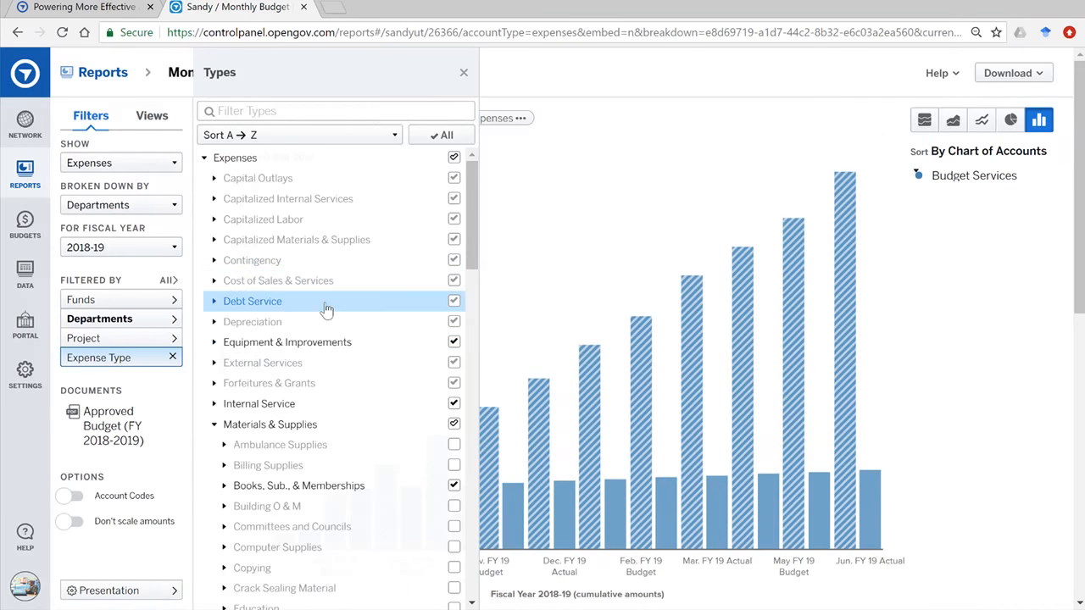
scroll(326, 310, down, 8)
scroll(327, 310, up, 8)
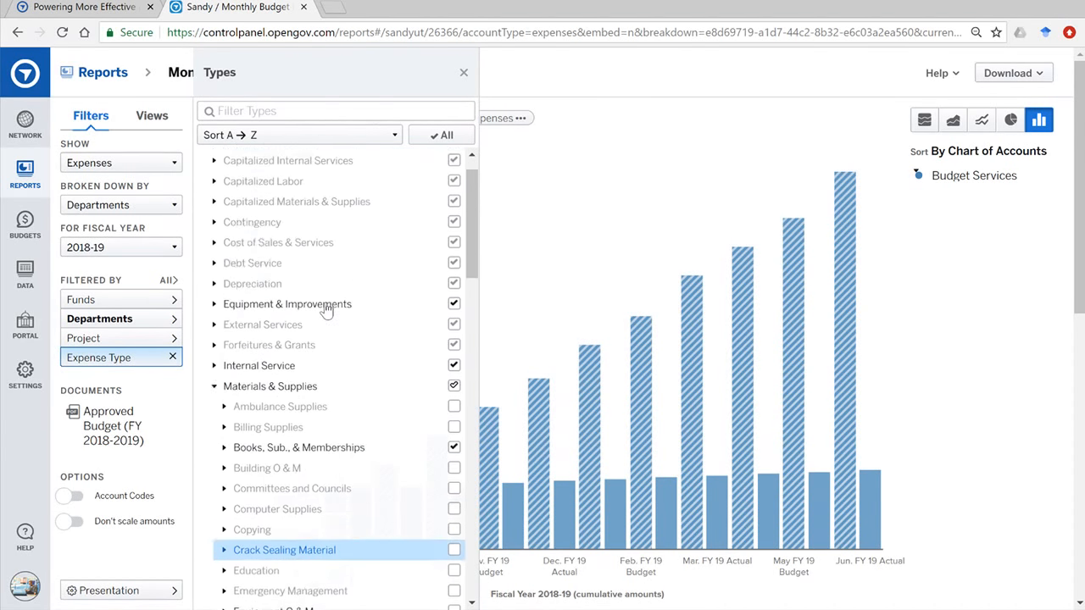
scroll(327, 310, up, 1)
scroll(322, 356, down, 4)
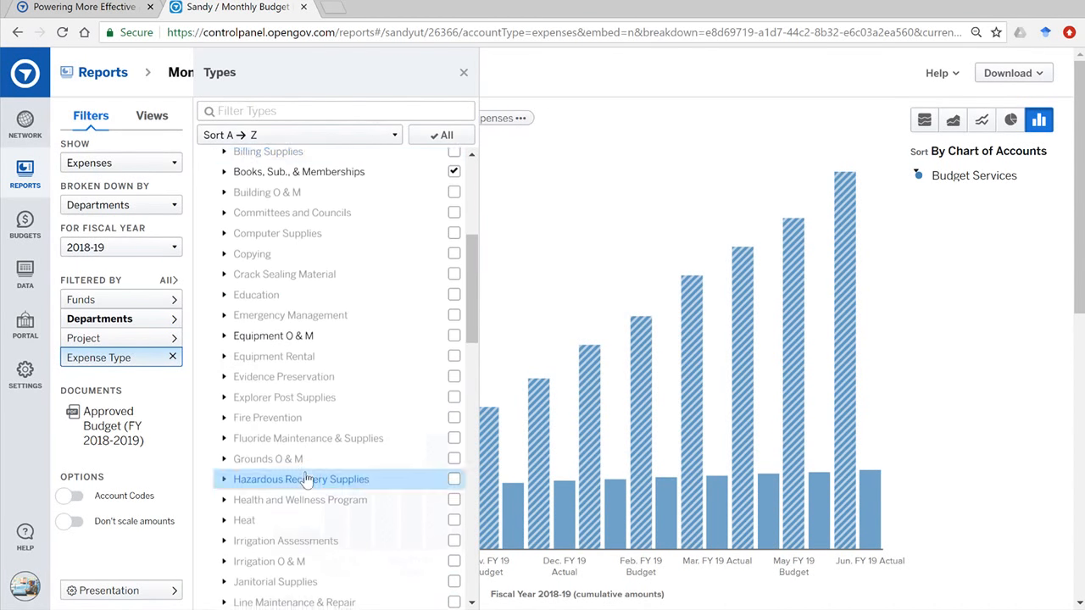
scroll(306, 480, down, 10)
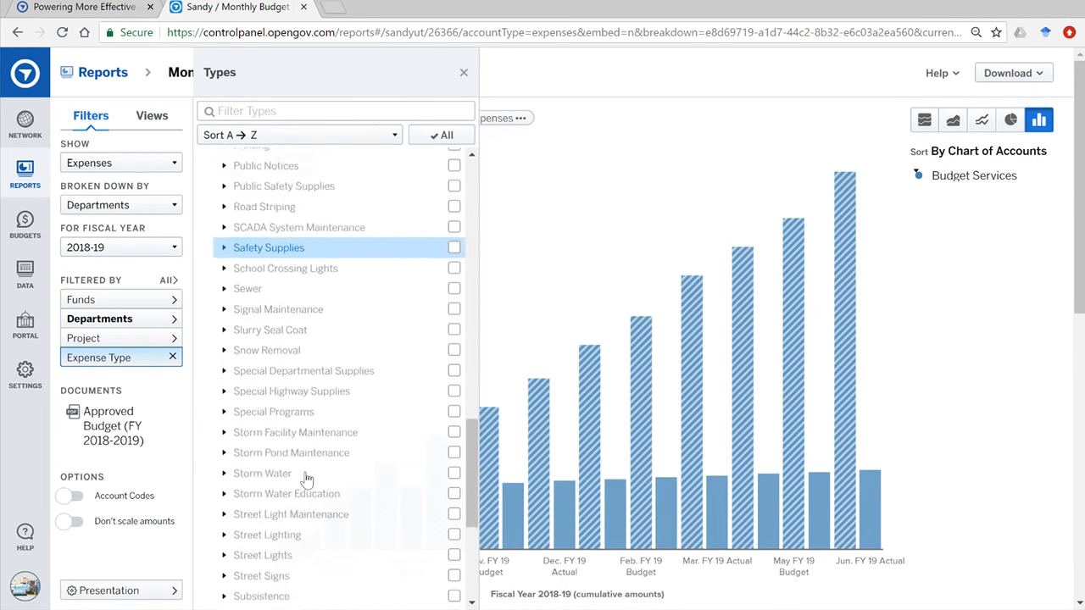
scroll(322, 424, up, 12)
click(100, 359)
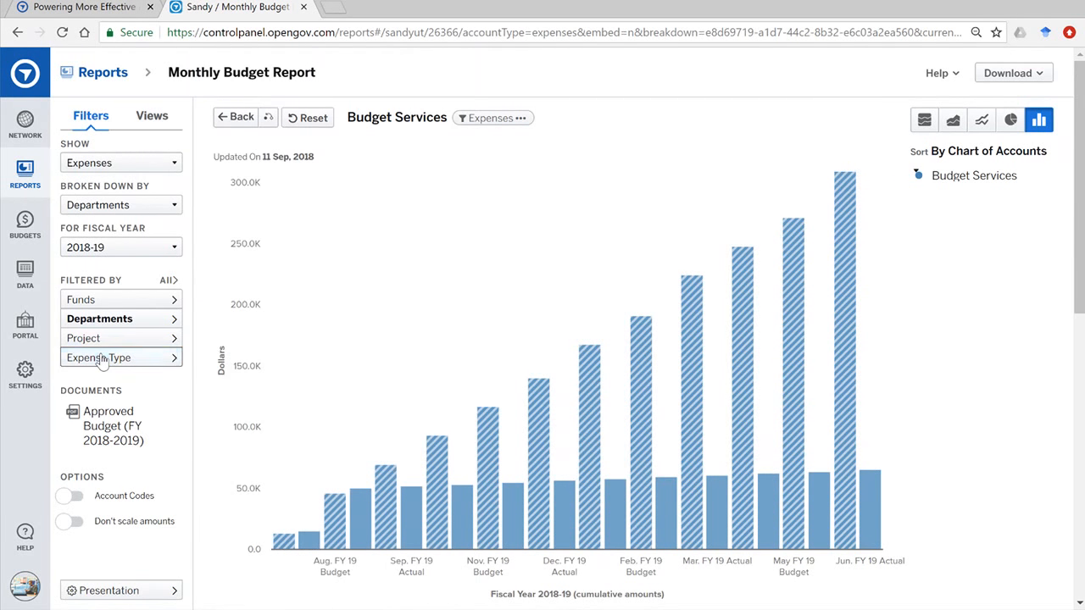
- Break the Budget Services expenses down by Expense Type and inspect the Personnel Services amounts
click(110, 206)
click(92, 277)
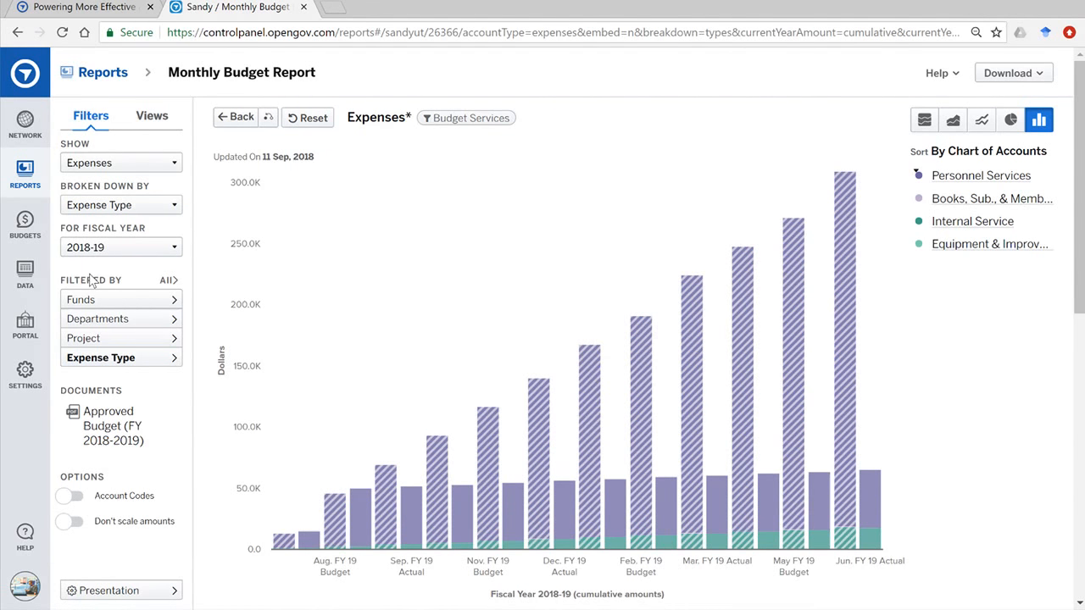
mouse_move(983, 183)
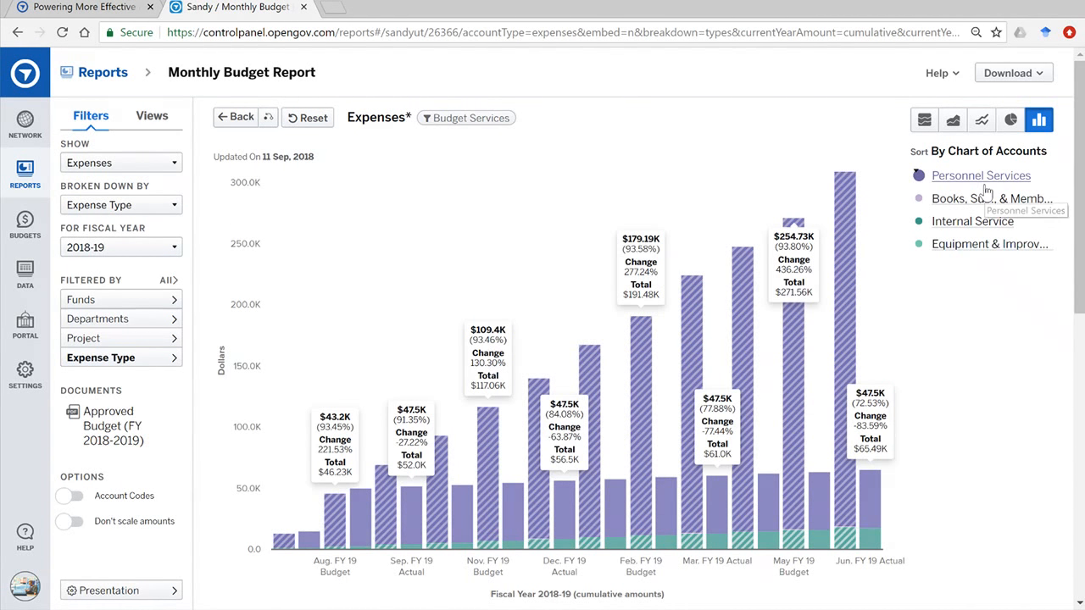
- View the Books, Sub., & Memberships amounts on their own chart and return to all expense types
mouse_move(1033, 212)
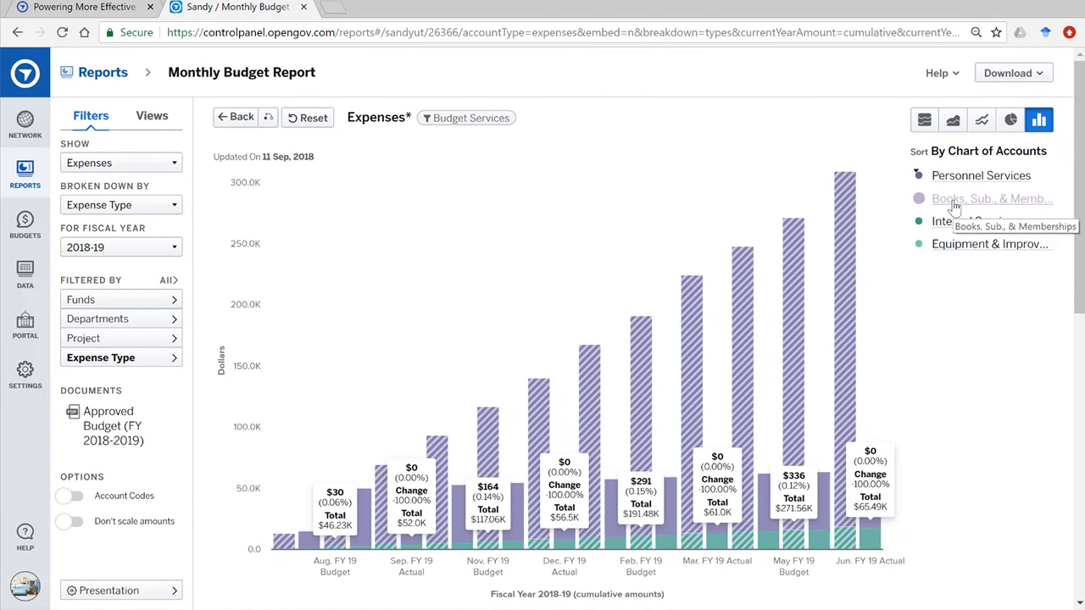
click(954, 203)
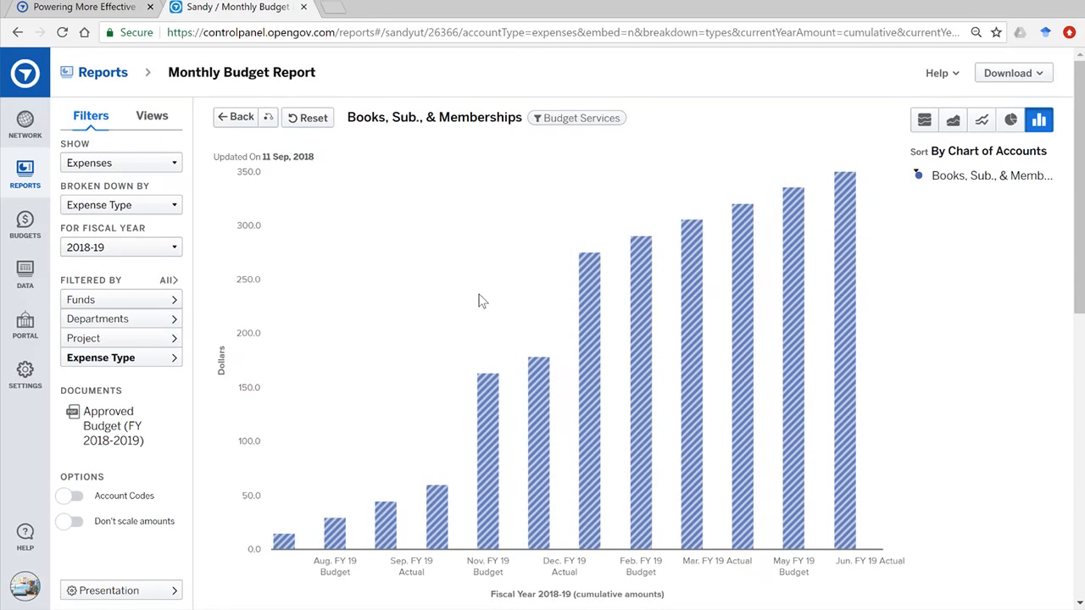
click(231, 123)
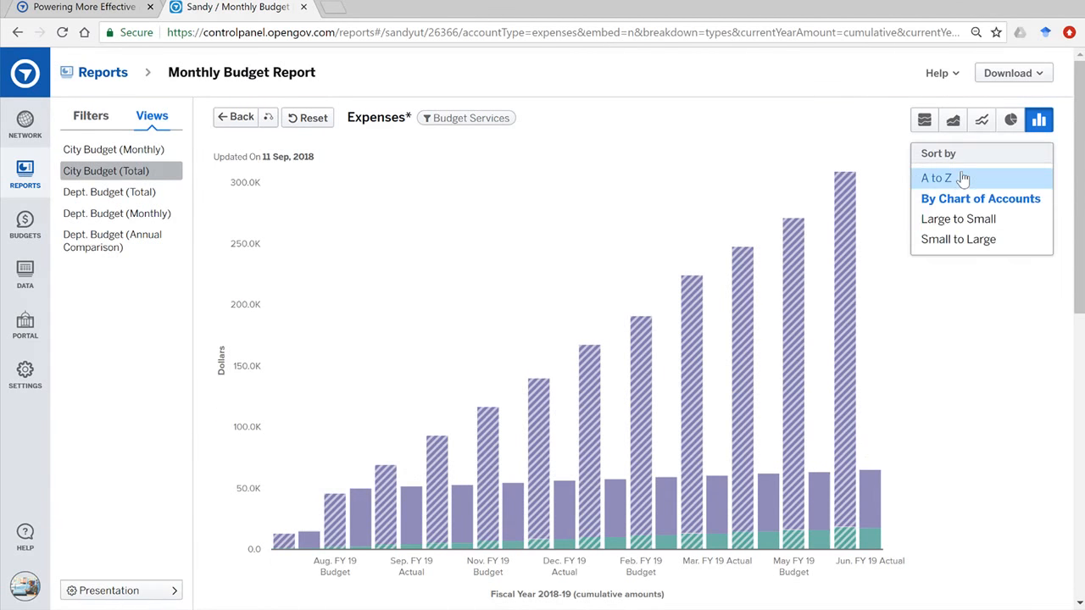
- Drill into Personnel Services and review its breakdown chart and the FYE 2019 transactions below it
click(952, 179)
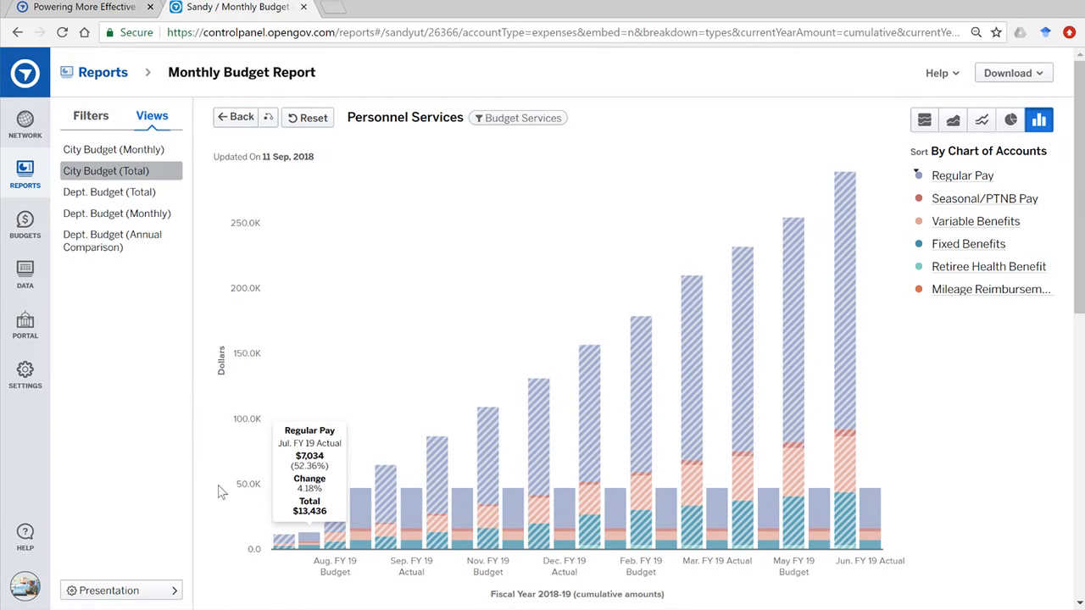
scroll(254, 590, down, 1)
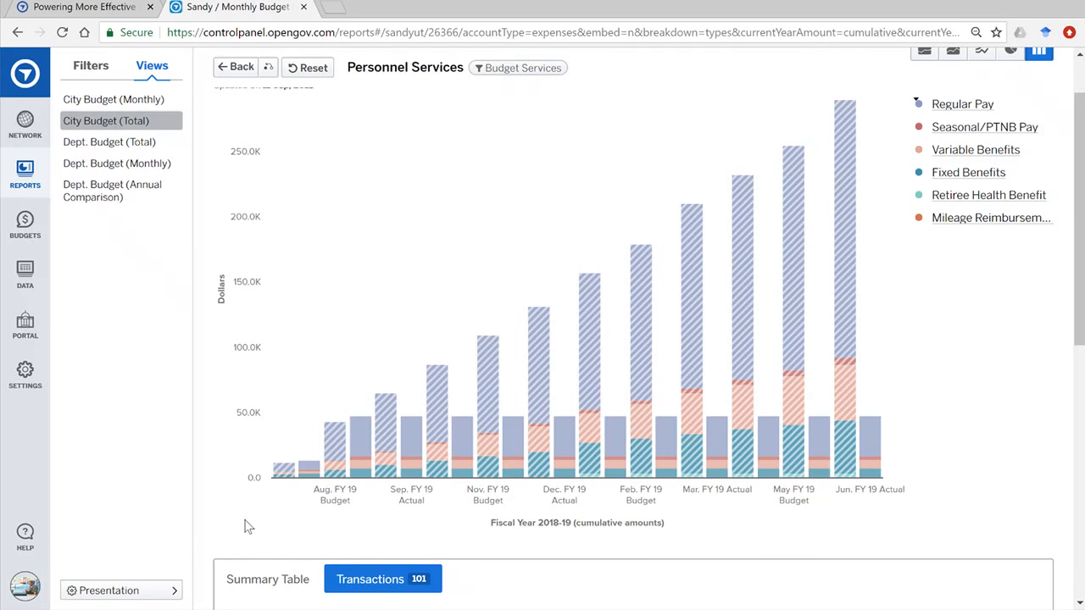
scroll(213, 443, up, 1)
scroll(213, 443, down, 2)
scroll(216, 446, up, 1)
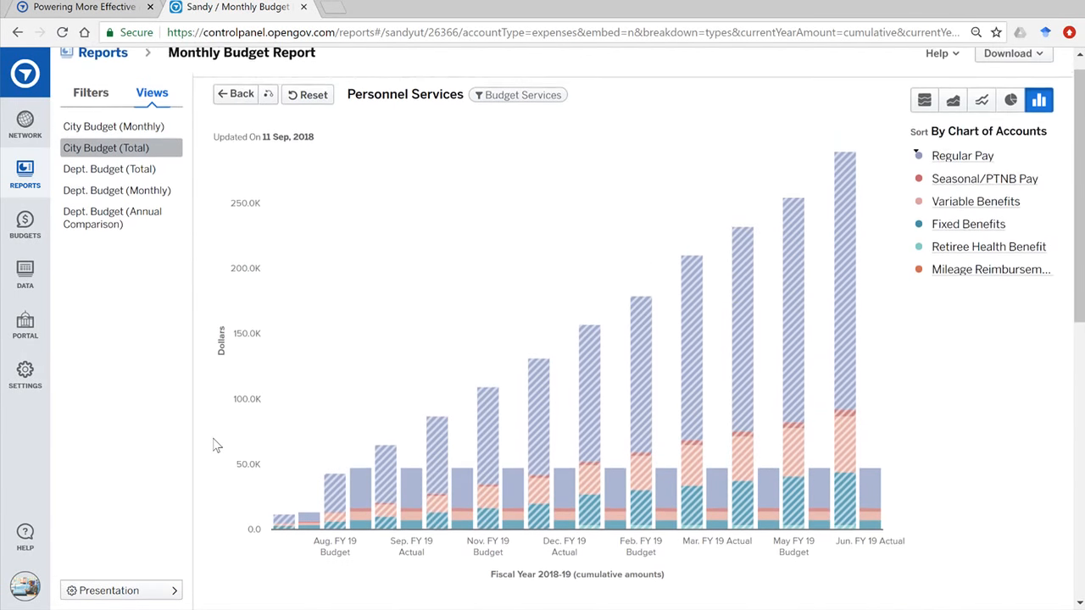
scroll(216, 446, down, 5)
scroll(216, 446, up, 3)
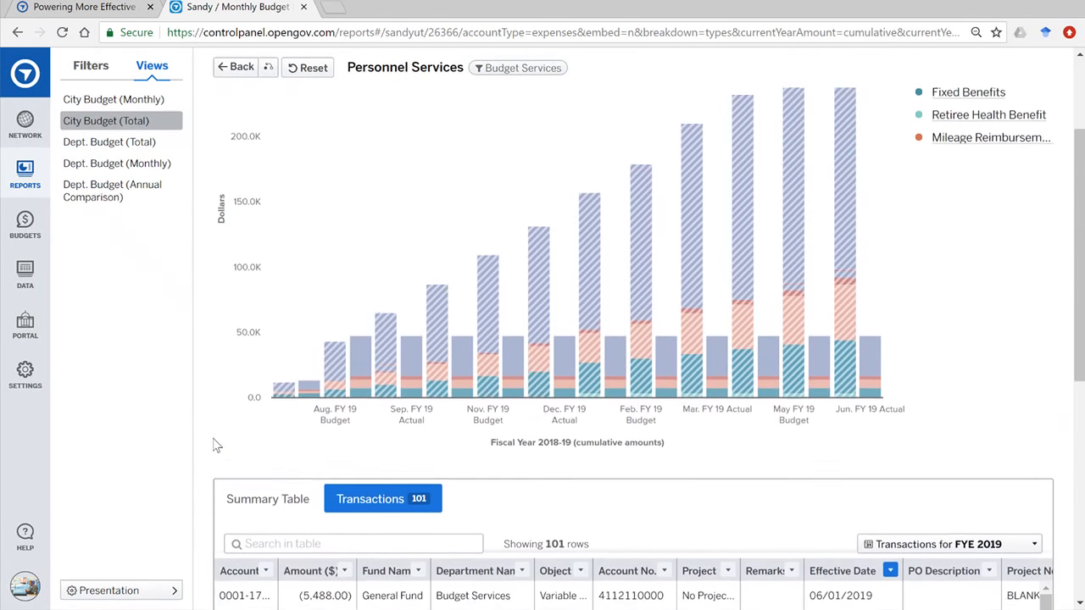
scroll(216, 446, up, 2)
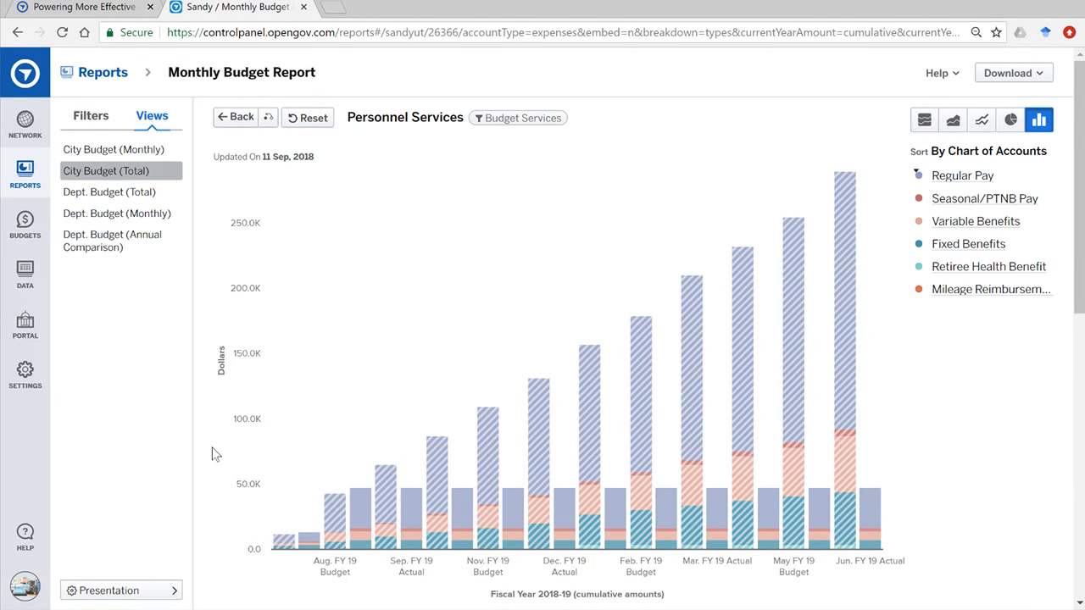
scroll(226, 523, down, 5)
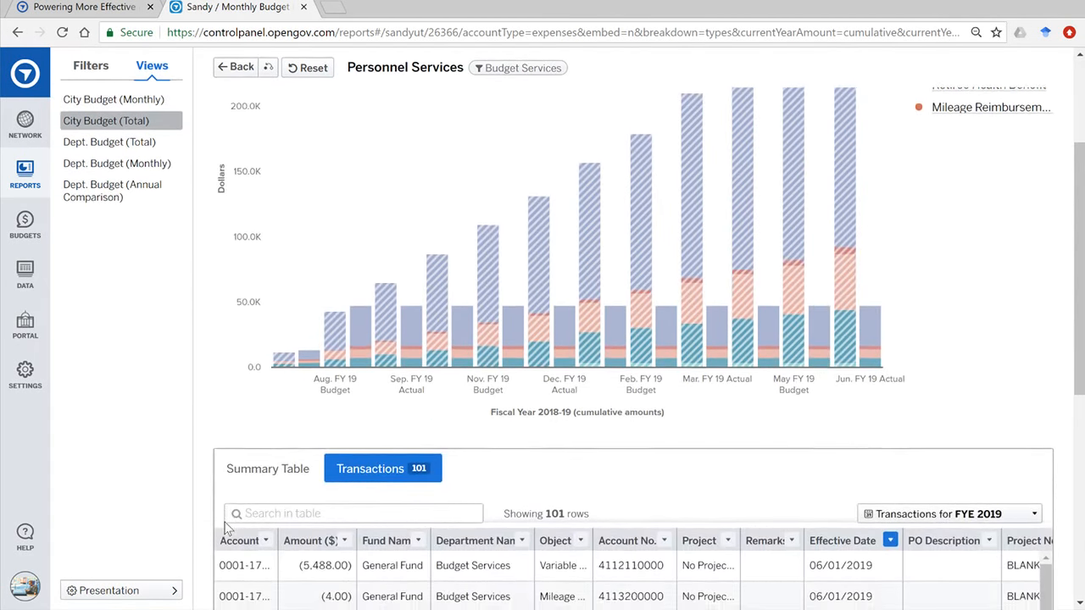
- Show the Summary Table for Personnel Services and examine the July FY 19 variance for Regular Pay
click(262, 234)
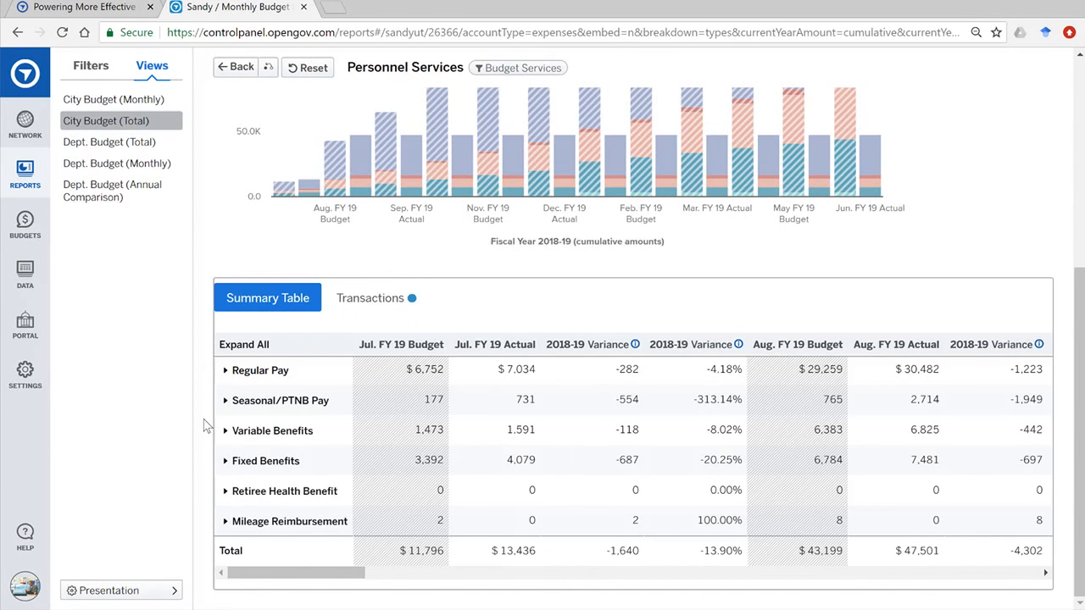
scroll(203, 426, up, 5)
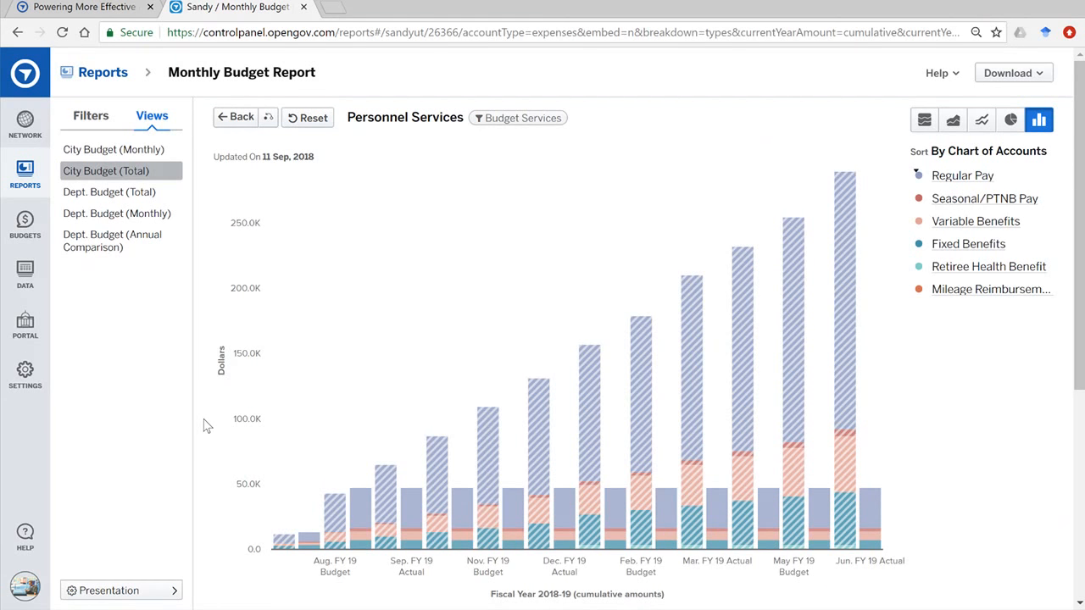
scroll(214, 477, down, 4)
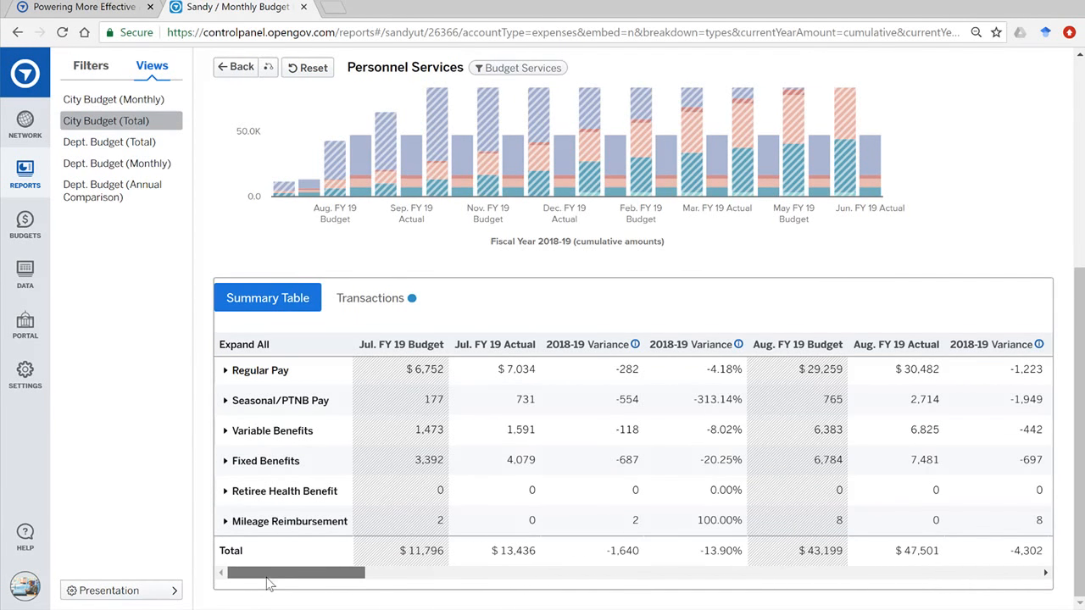
drag(280, 574, 218, 587)
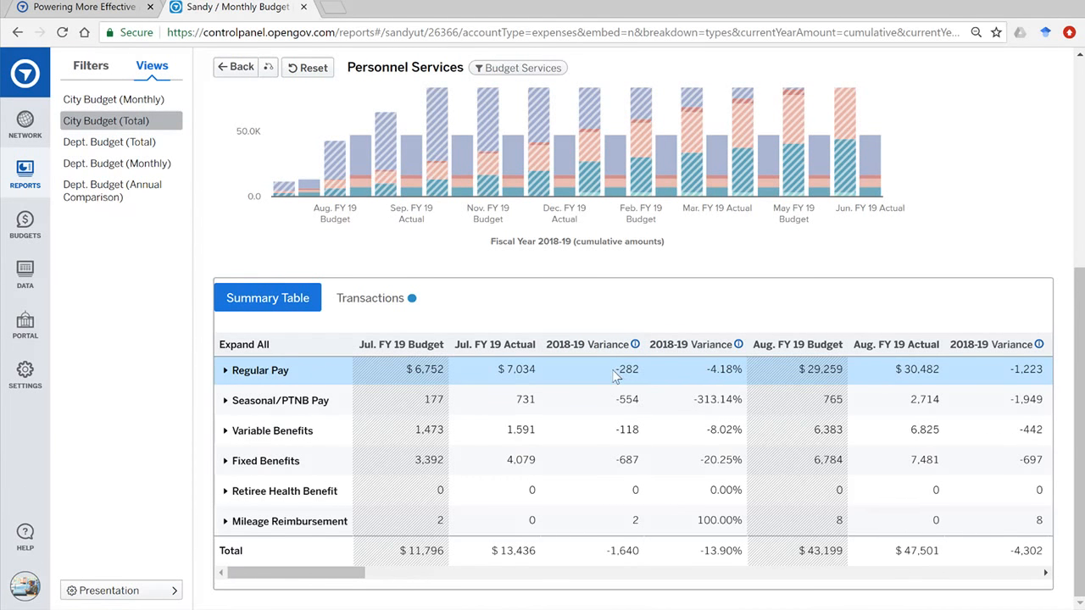
drag(613, 376, 644, 375)
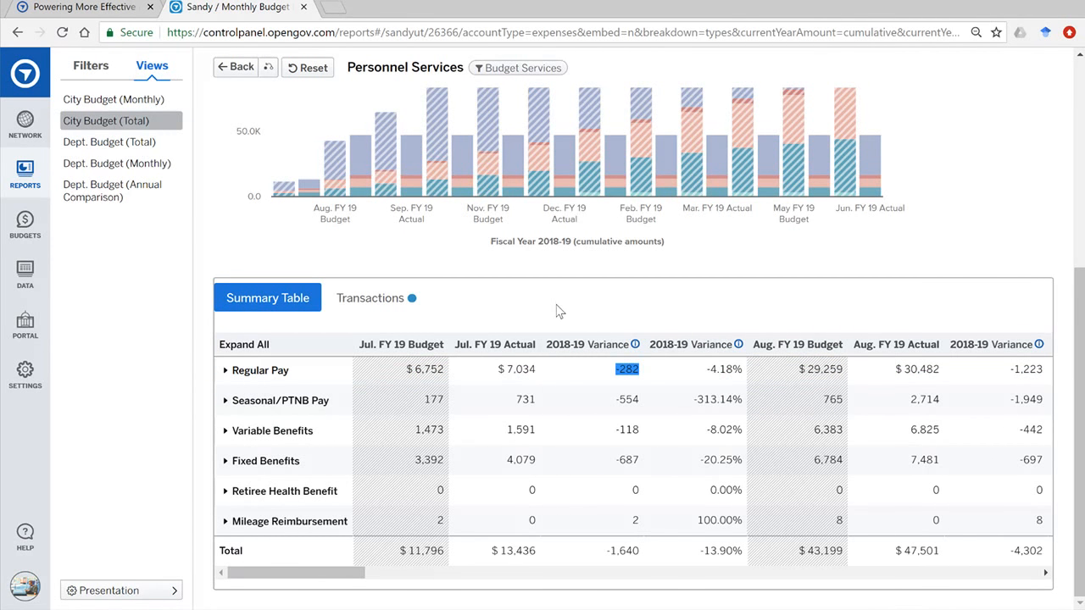
click(630, 370)
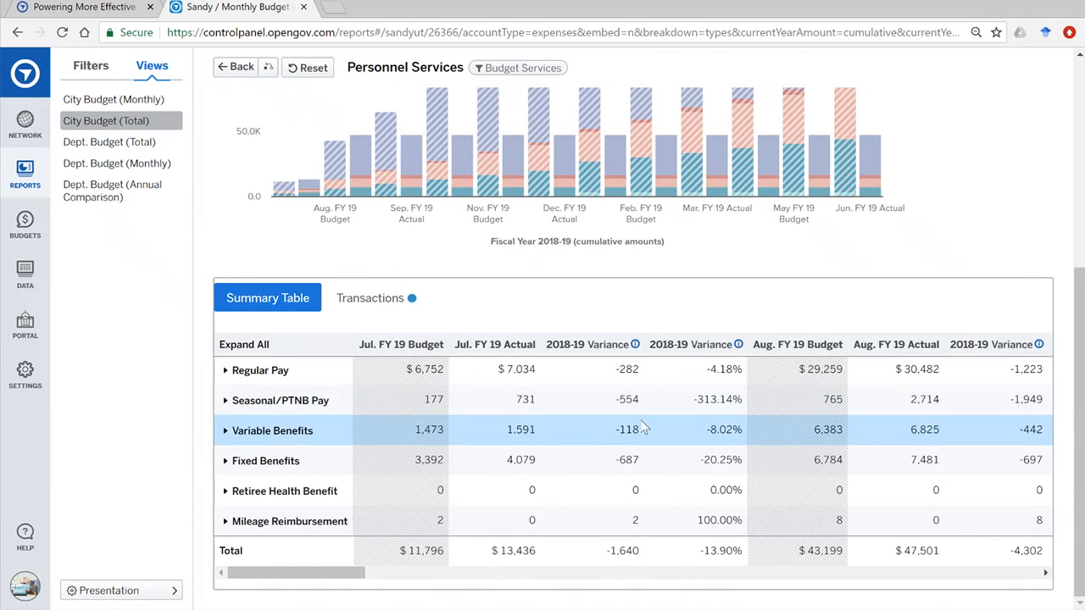
- Expand Regular Pay in the Summary Table and compare the monthly budget, actual and variance columns from July through June FY 19
click(226, 370)
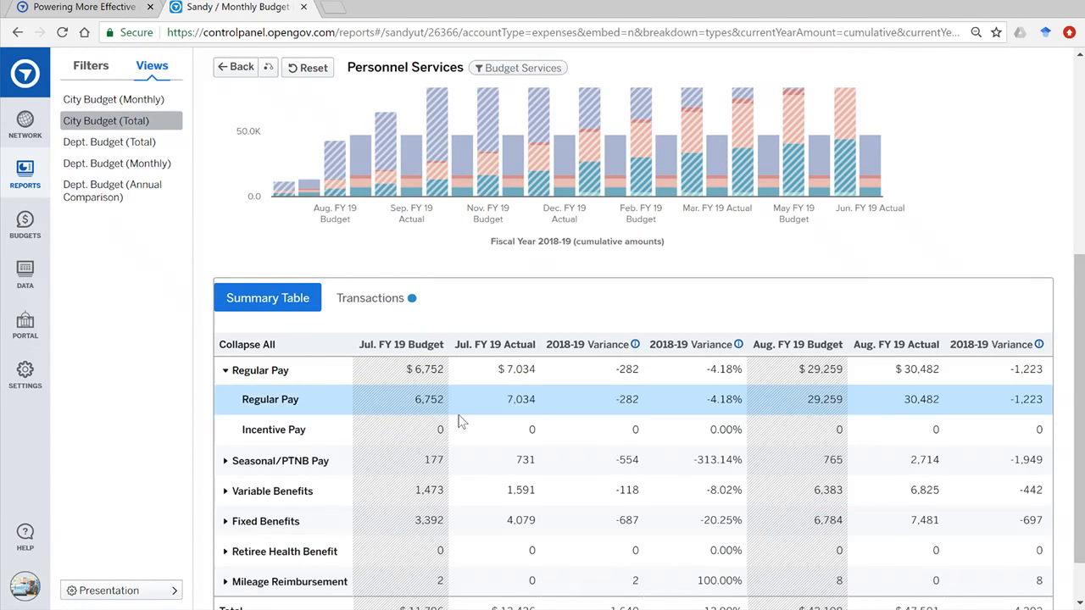
scroll(462, 421, down, 1)
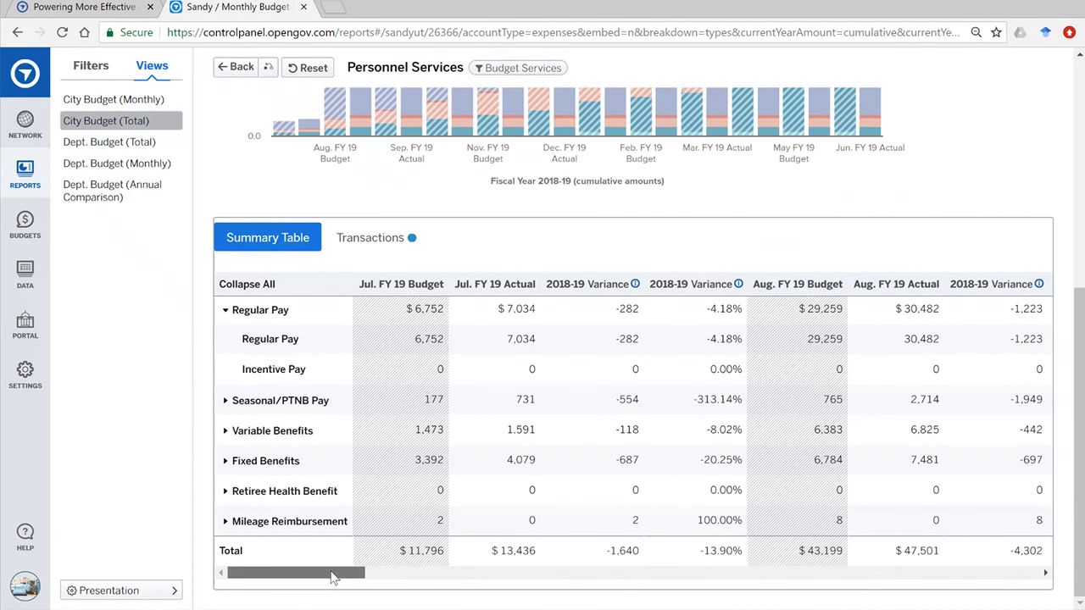
drag(330, 576, 361, 578)
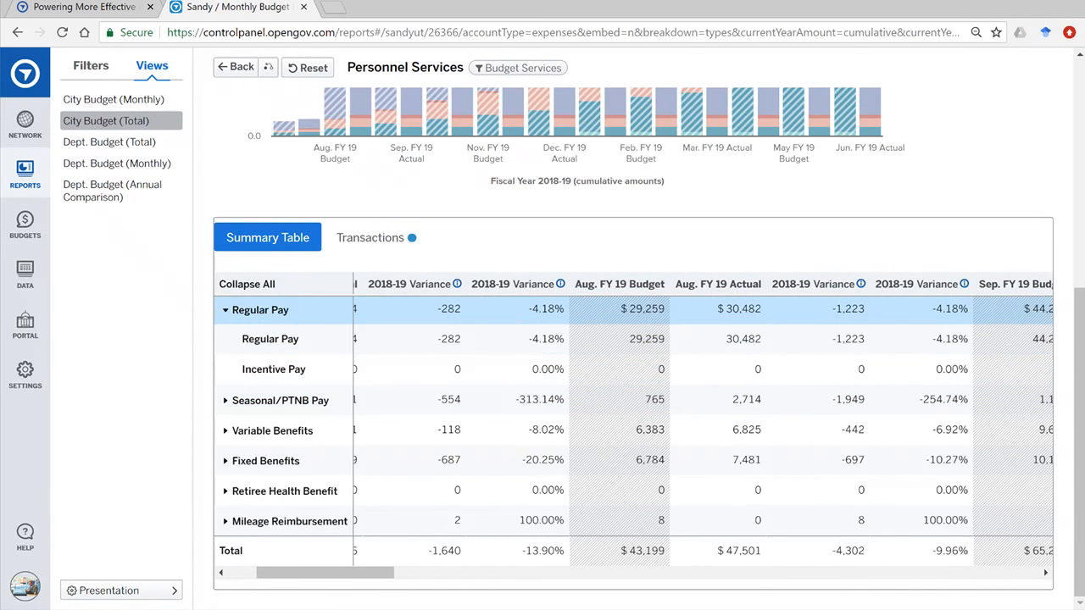
drag(613, 308, 666, 309)
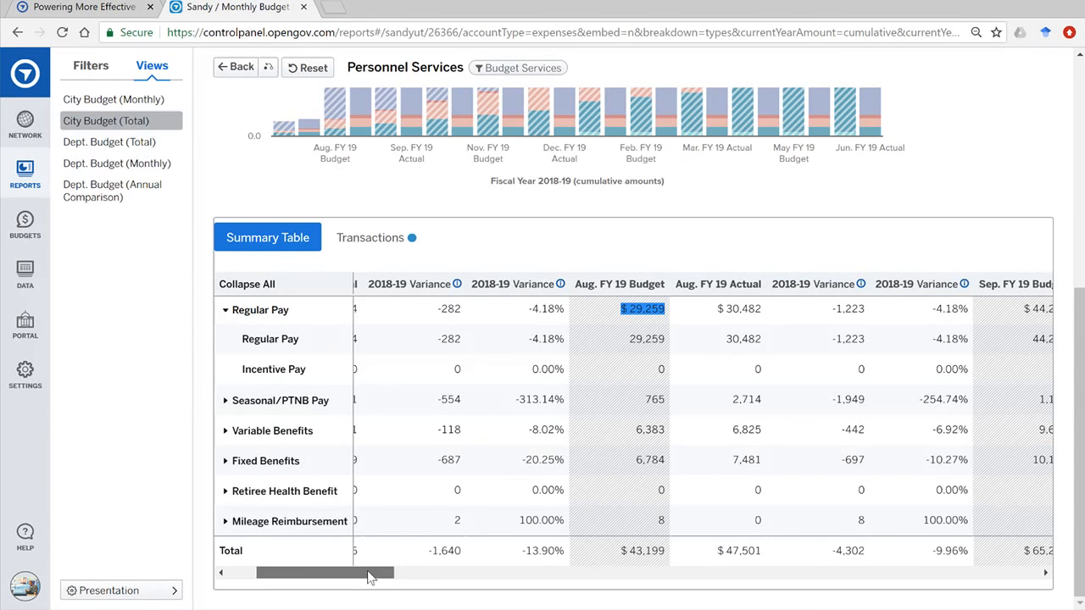
drag(368, 576, 1017, 600)
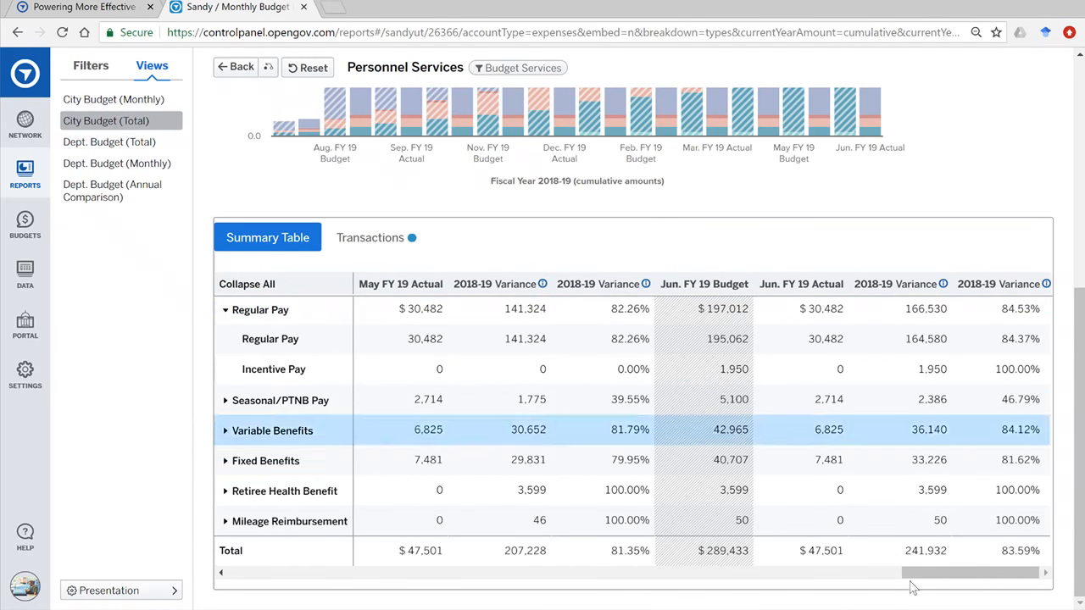
drag(928, 575, 193, 578)
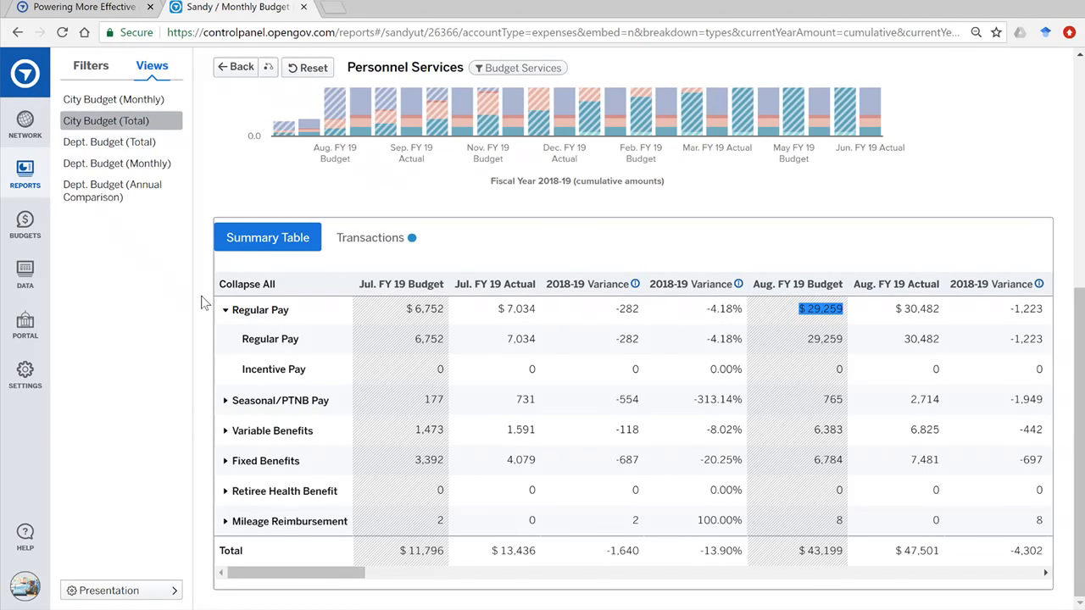
- Review the Personnel Services chart and table, and check which departments the report is filtered by
scroll(203, 303, up, 10)
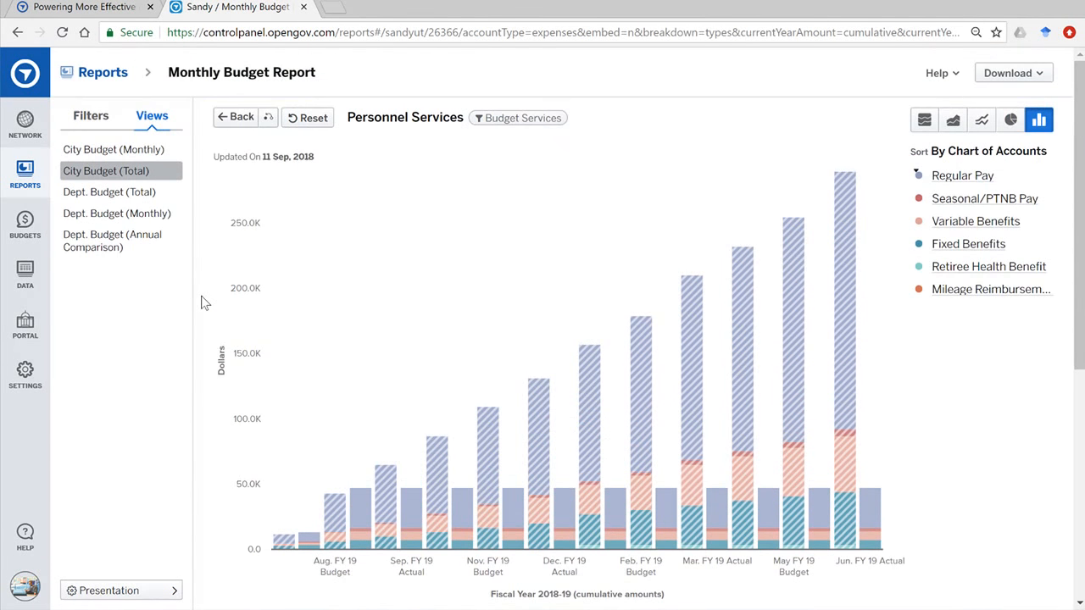
scroll(203, 303, down, 1)
scroll(204, 302, down, 4)
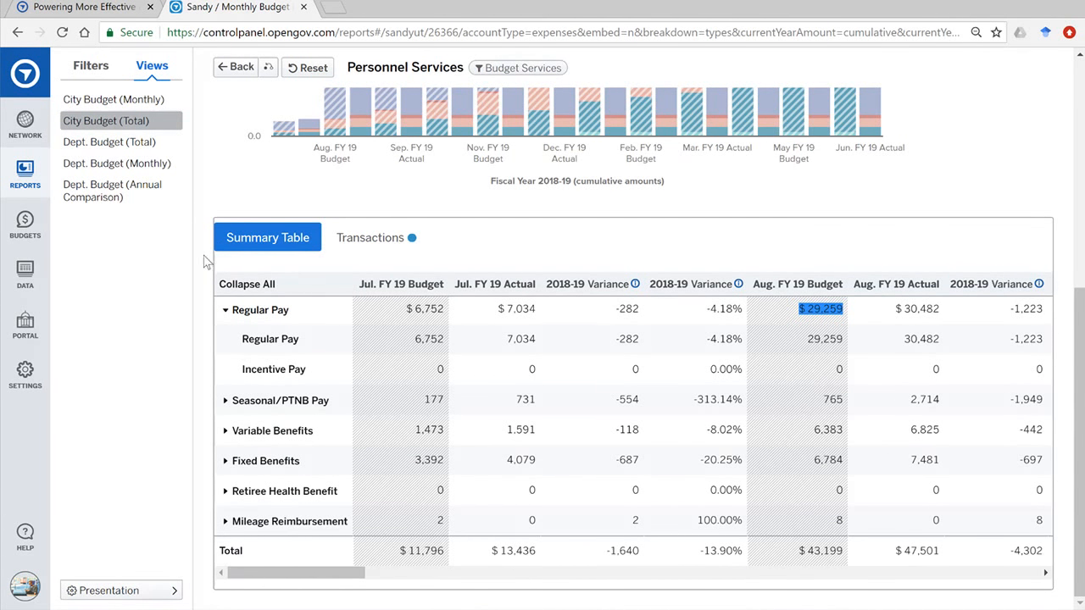
scroll(204, 261, up, 5)
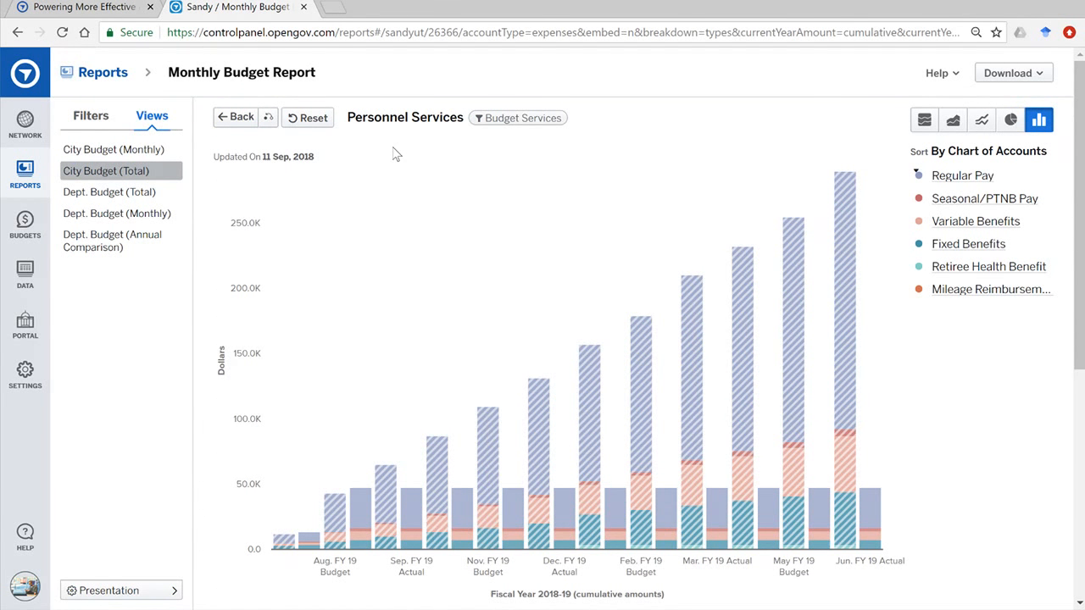
click(505, 123)
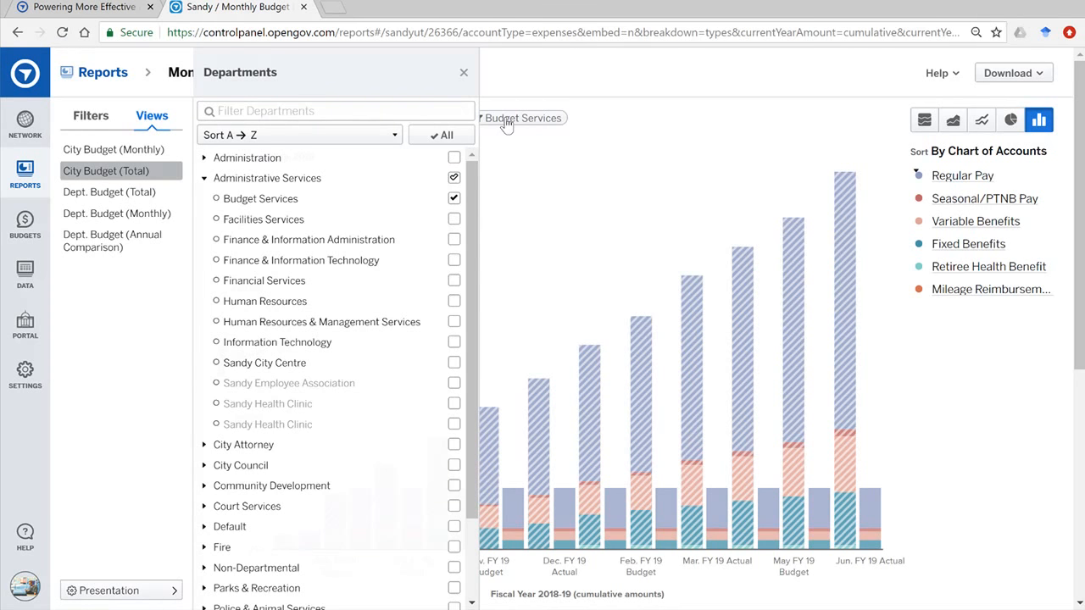
click(464, 73)
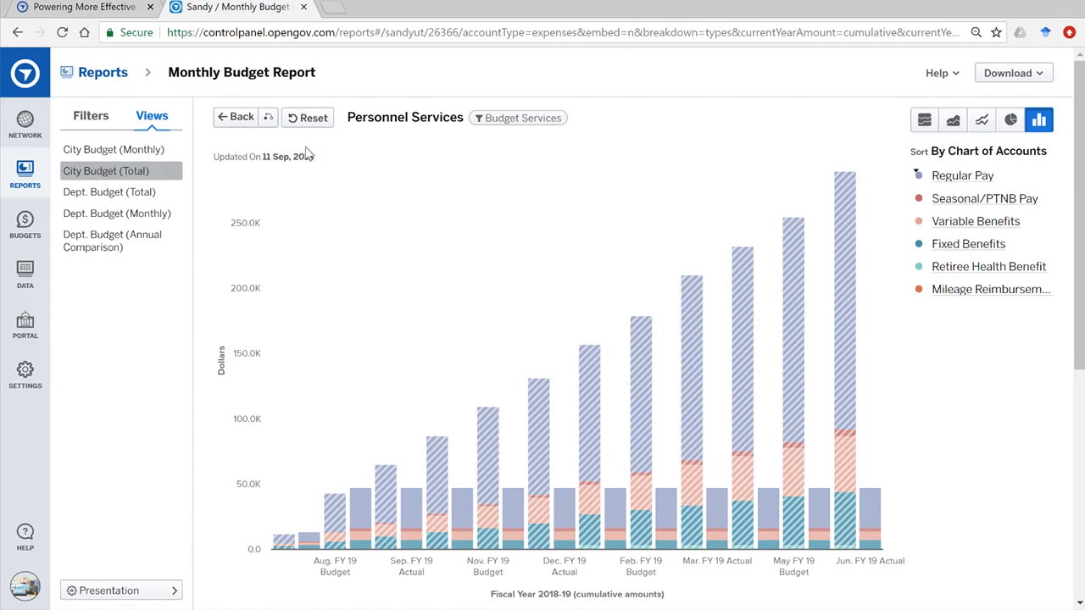
- Add Parks & Cemetery under Parks & Recreation to the department filter
click(508, 121)
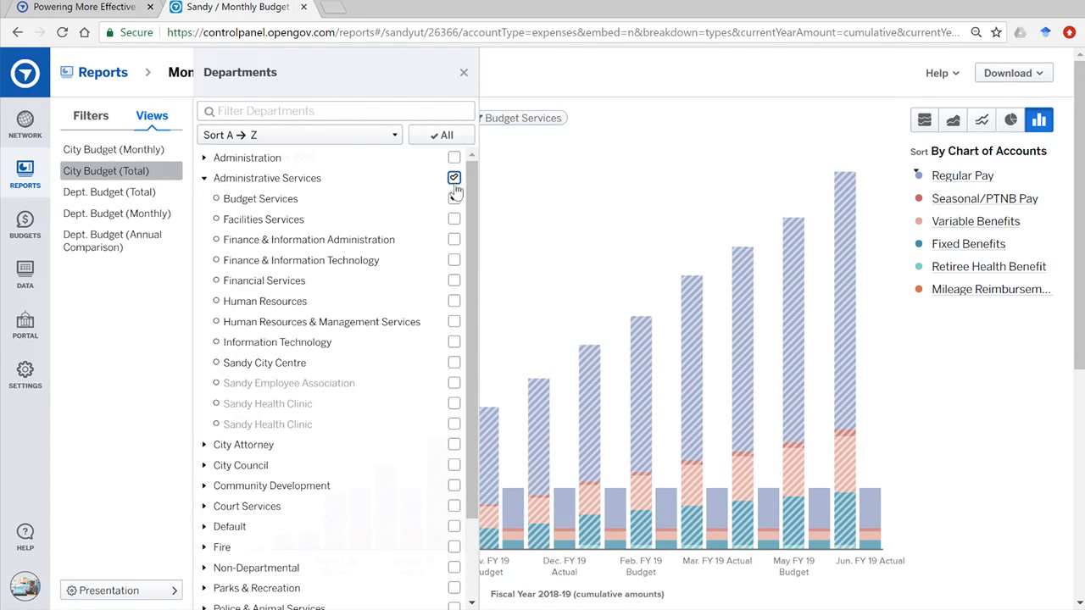
click(205, 179)
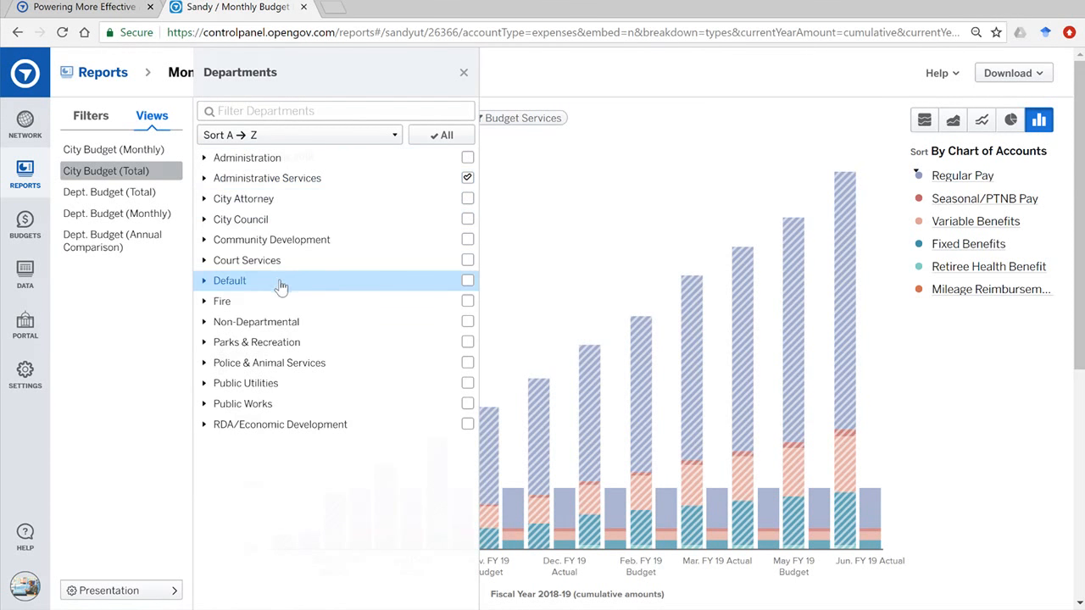
click(205, 342)
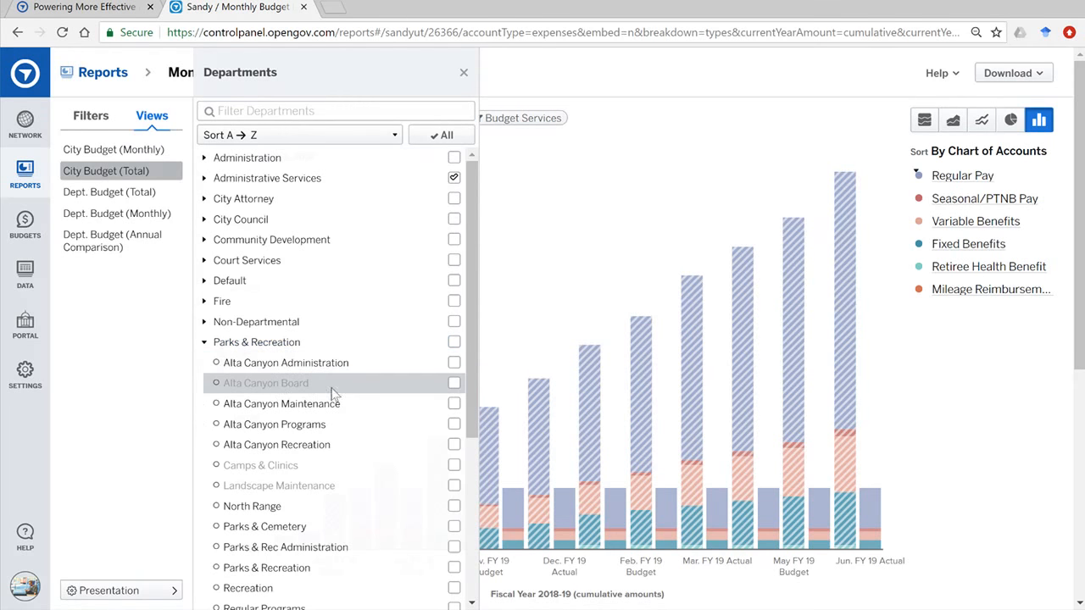
scroll(356, 394, down, 1)
scroll(356, 395, down, 1)
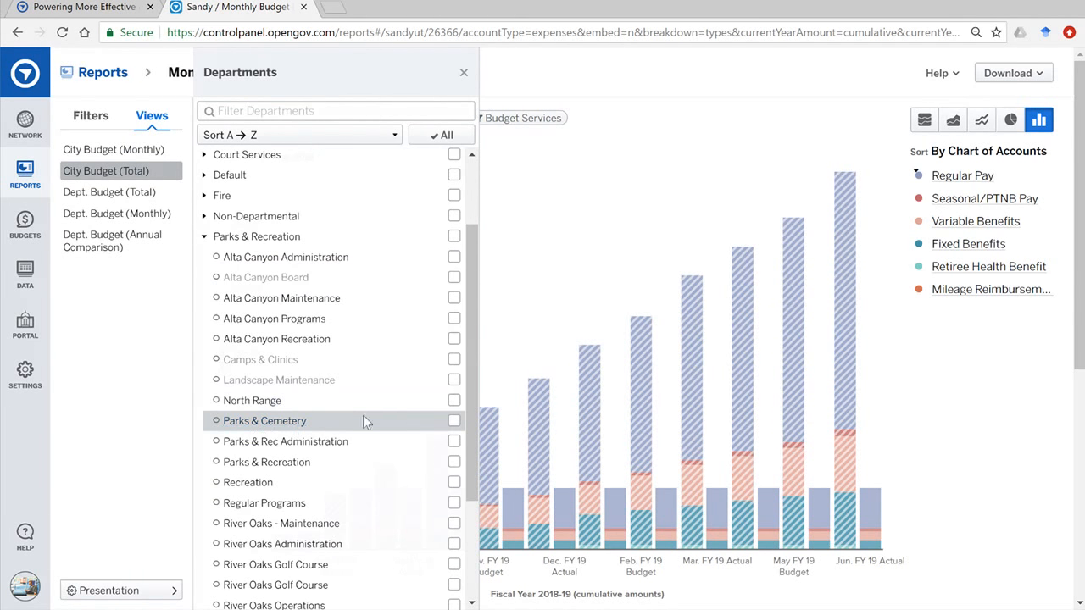
click(455, 420)
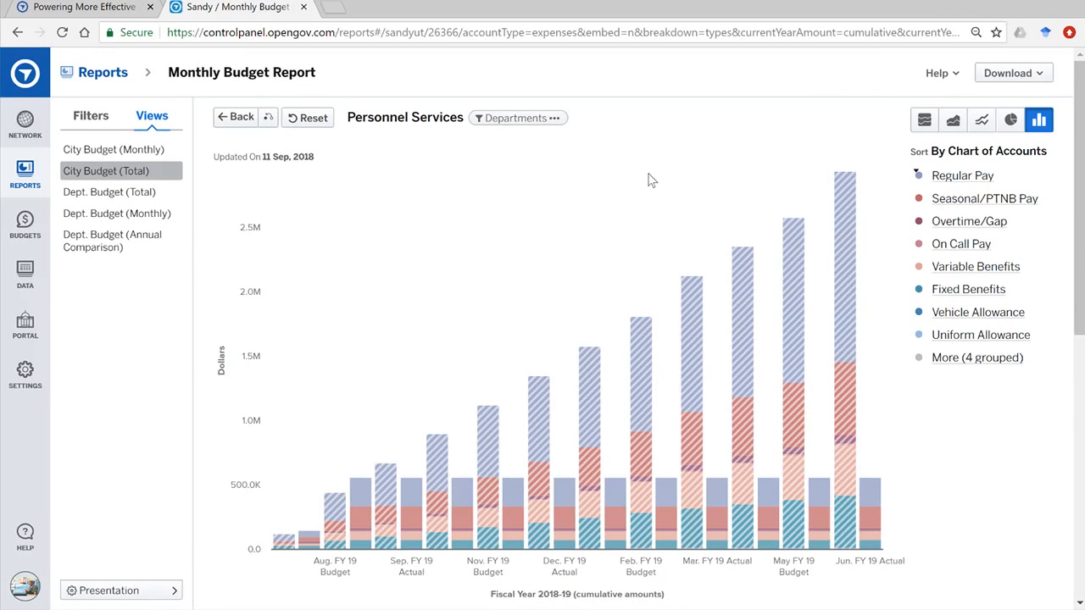
- Examine the Personnel Services chart and summary table for the combined departments and check the department filter's selections
scroll(222, 474, down, 5)
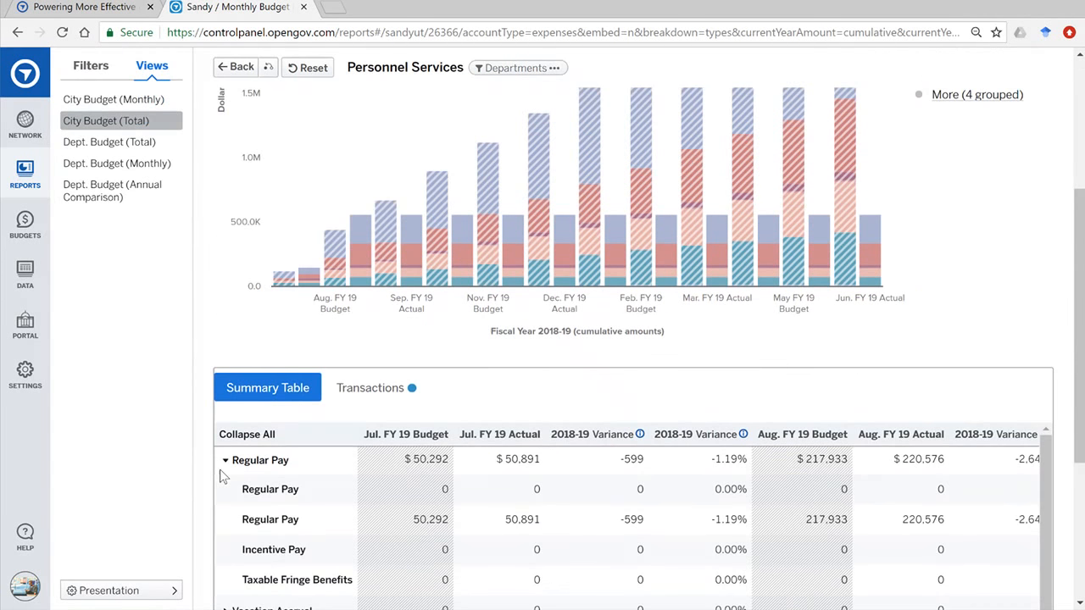
scroll(217, 284, up, 5)
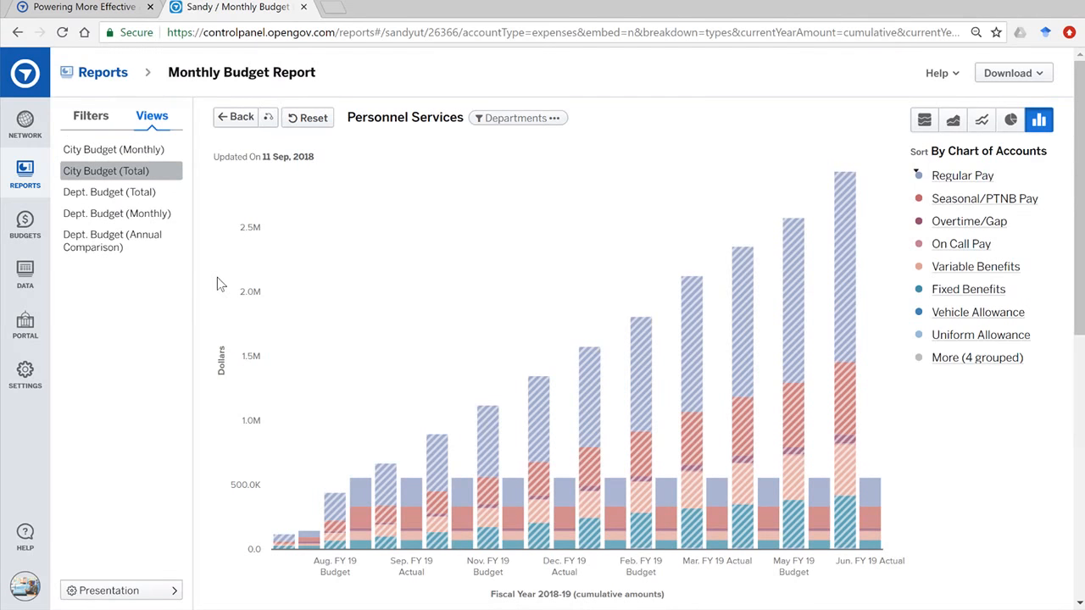
click(519, 117)
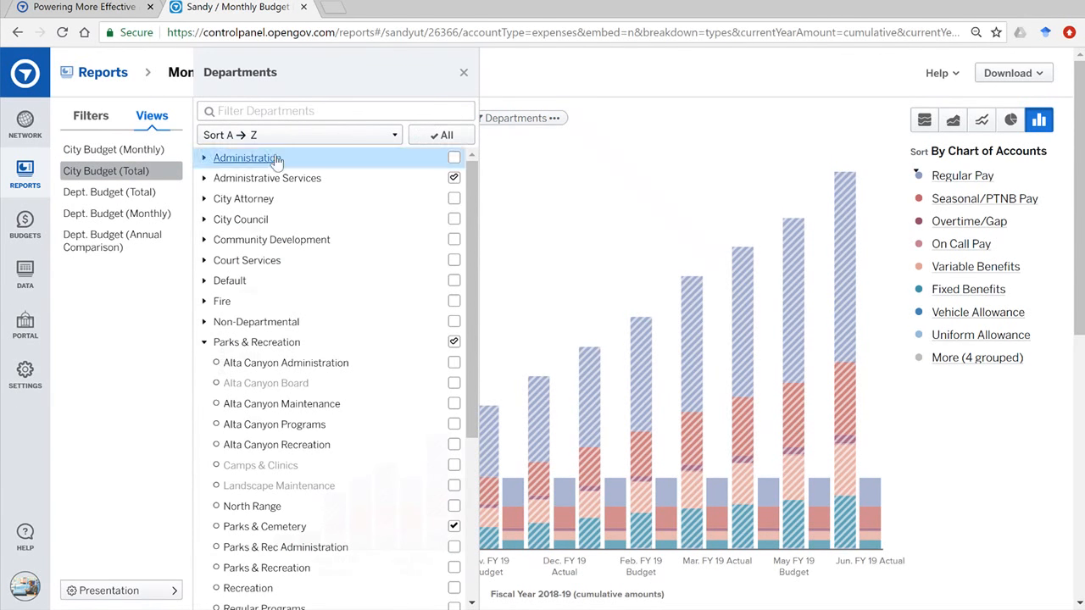
click(462, 76)
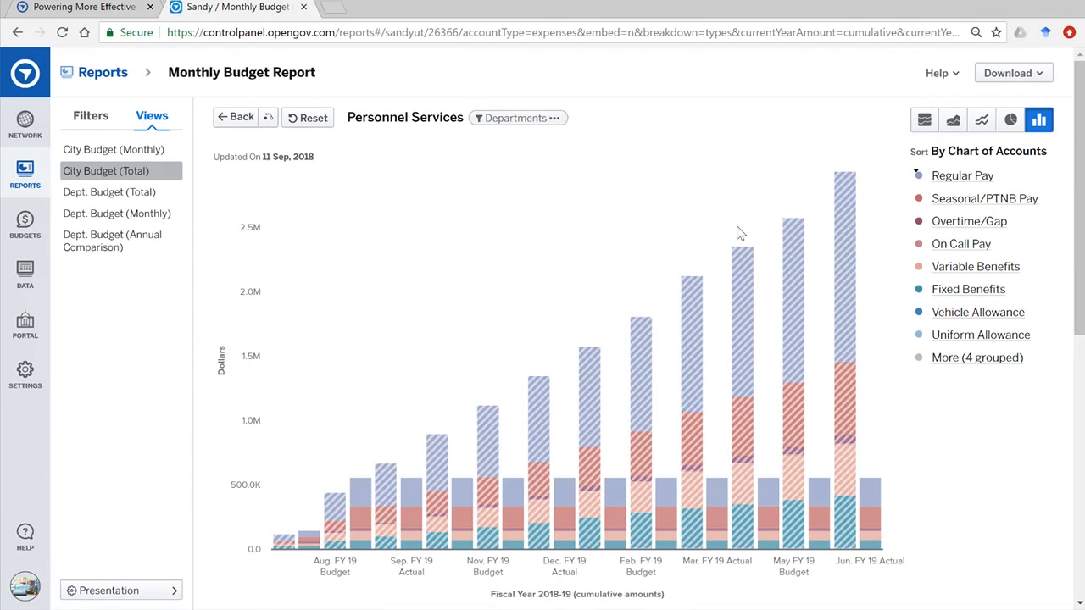
- Filter the report's expense types to Safety Supplies under Materials & Supplies
click(91, 117)
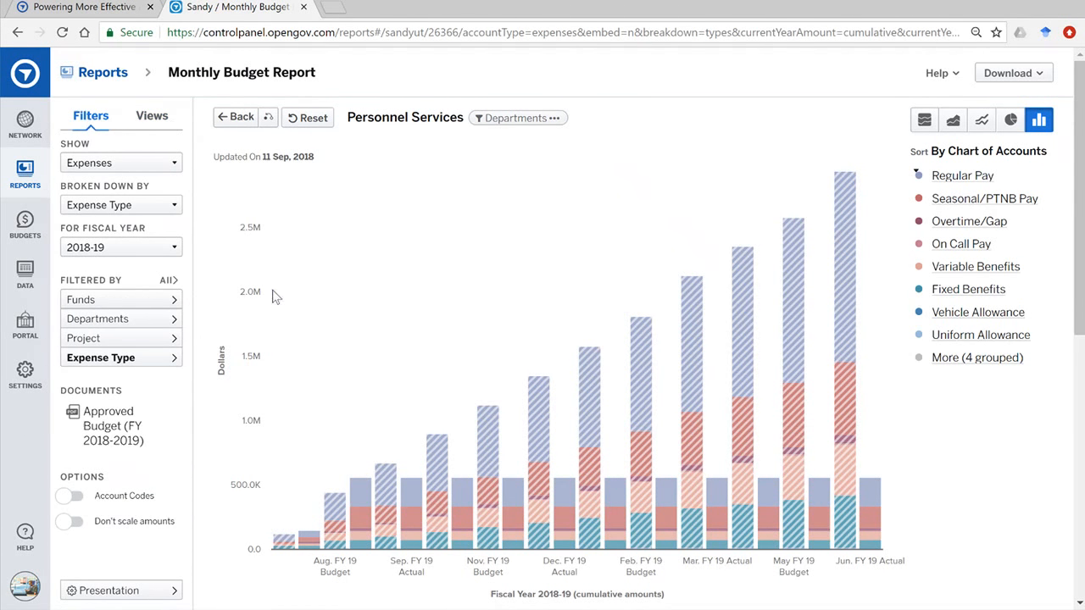
scroll(276, 295, down, 1)
click(123, 348)
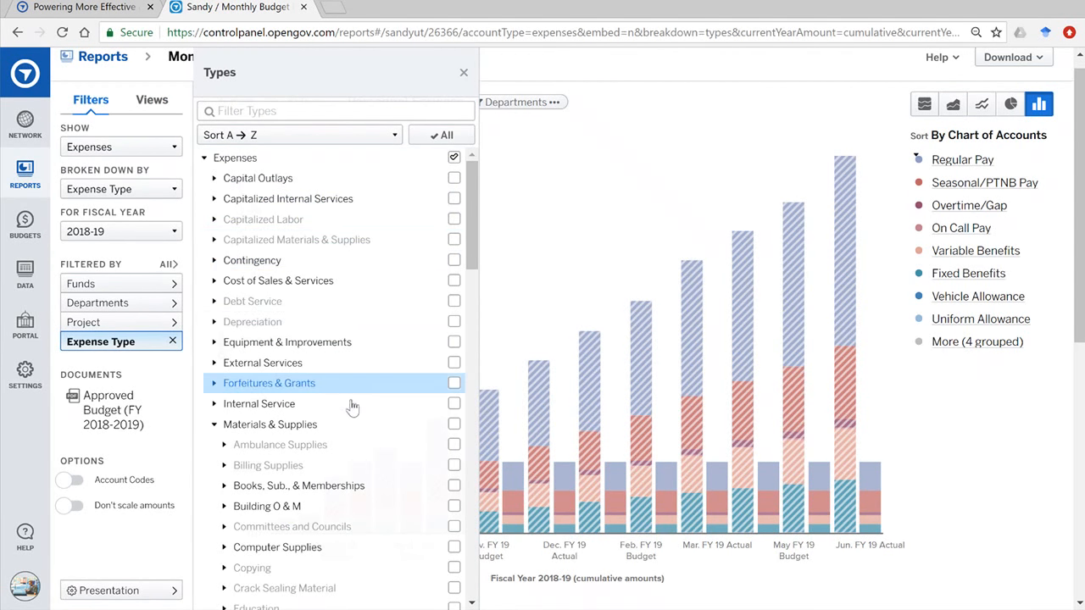
scroll(351, 412, down, 5)
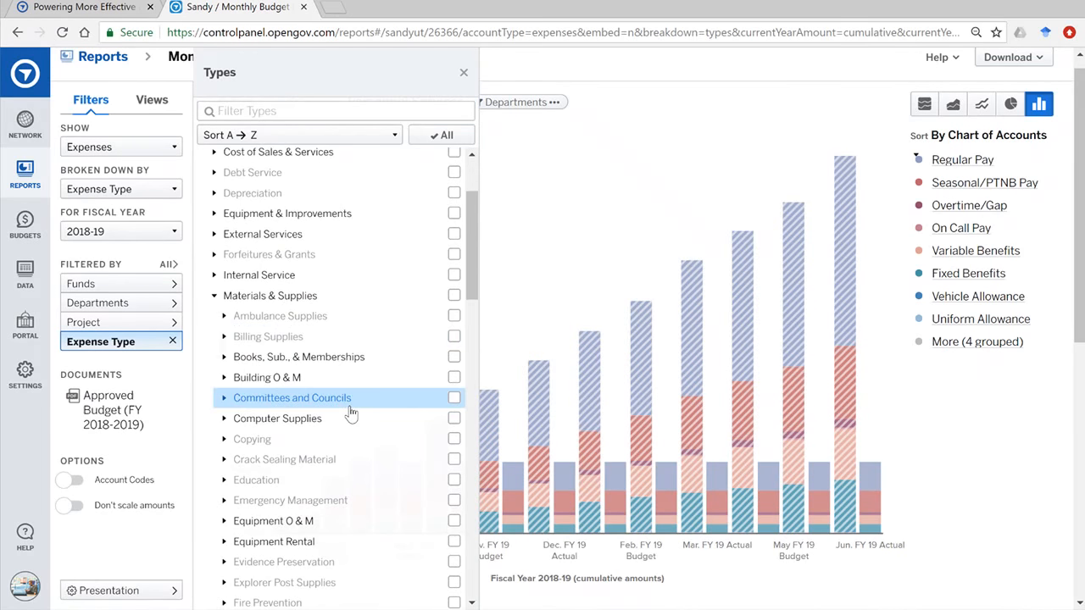
scroll(352, 413, down, 7)
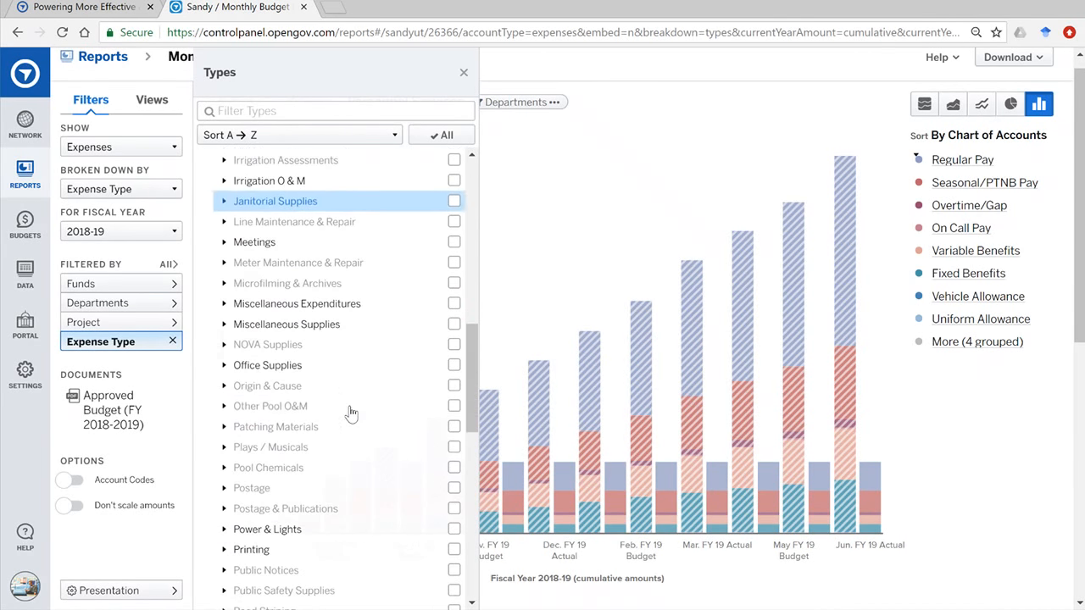
scroll(351, 412, down, 6)
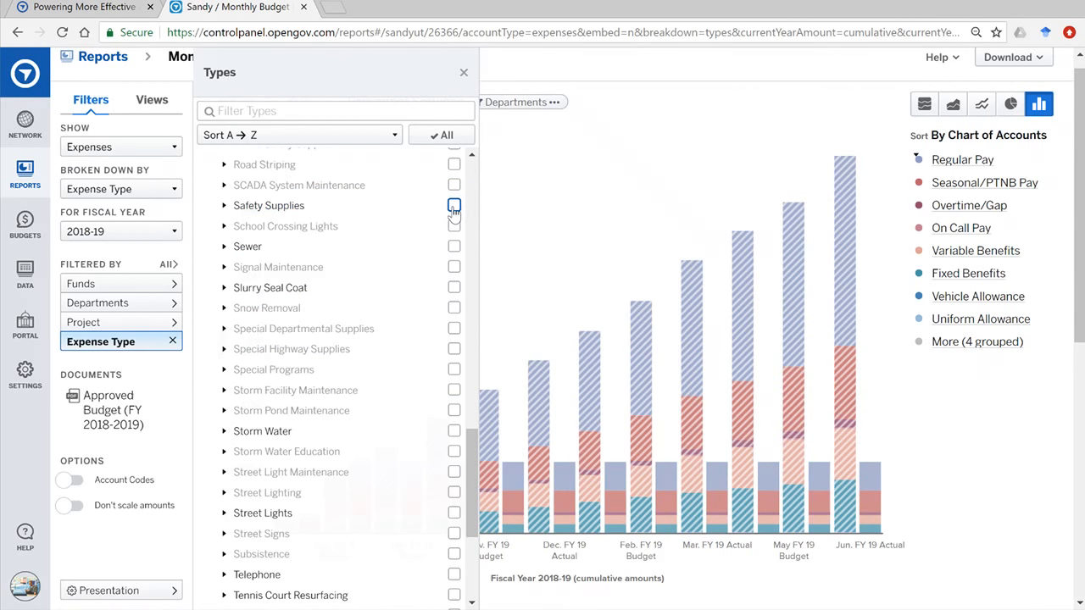
click(293, 206)
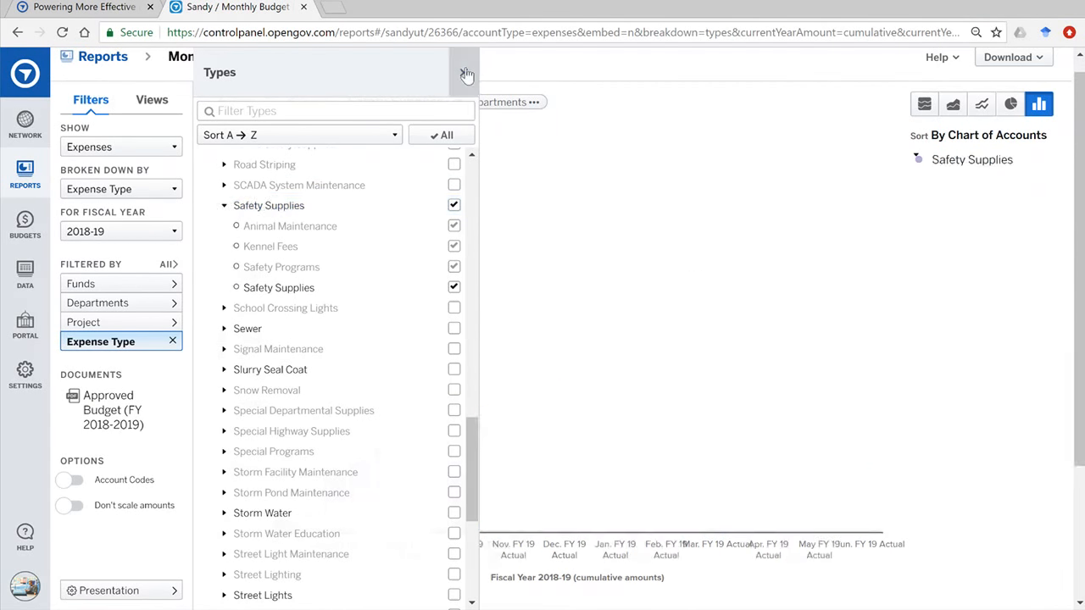
- Check the department selections alongside the Safety Supplies filter and close both filter lists
click(94, 307)
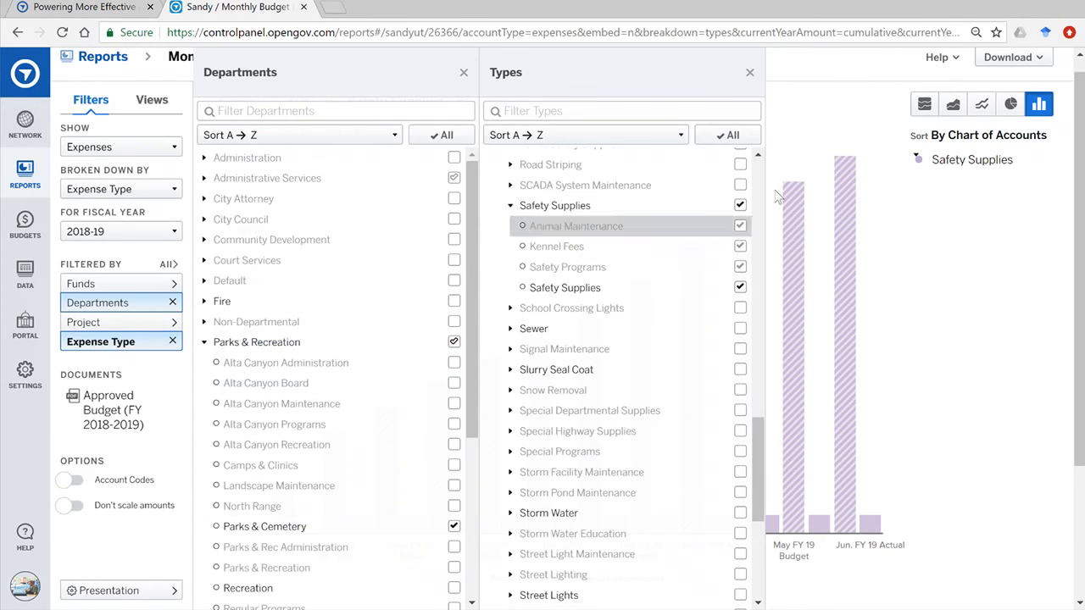
click(464, 73)
click(463, 74)
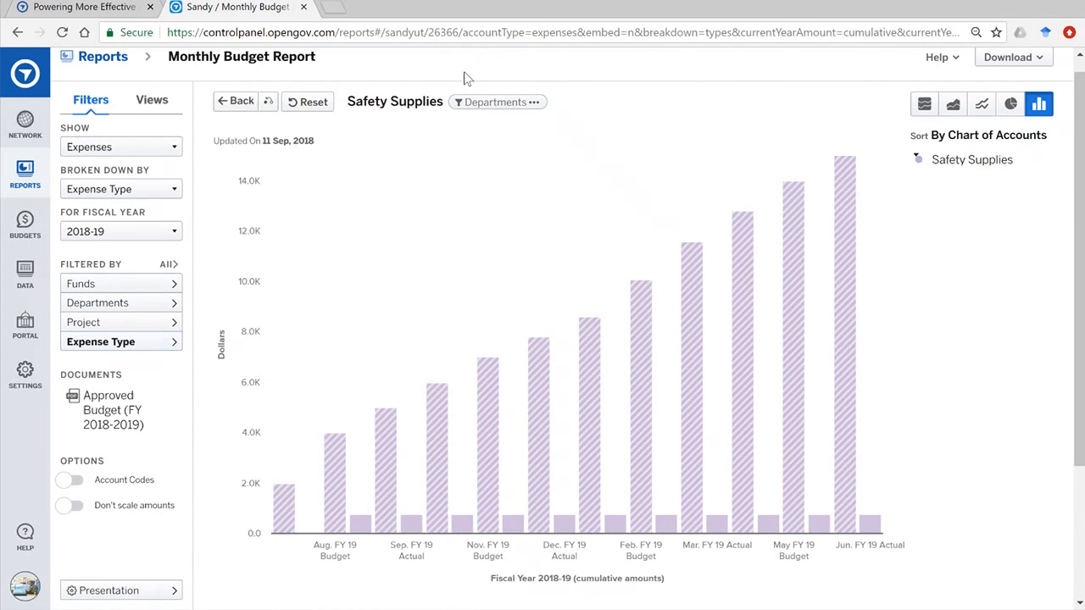
- Compare the July FY 19 budget and actual for Safety Supplies in the chart and the Summary Table
scroll(203, 458, down, 1)
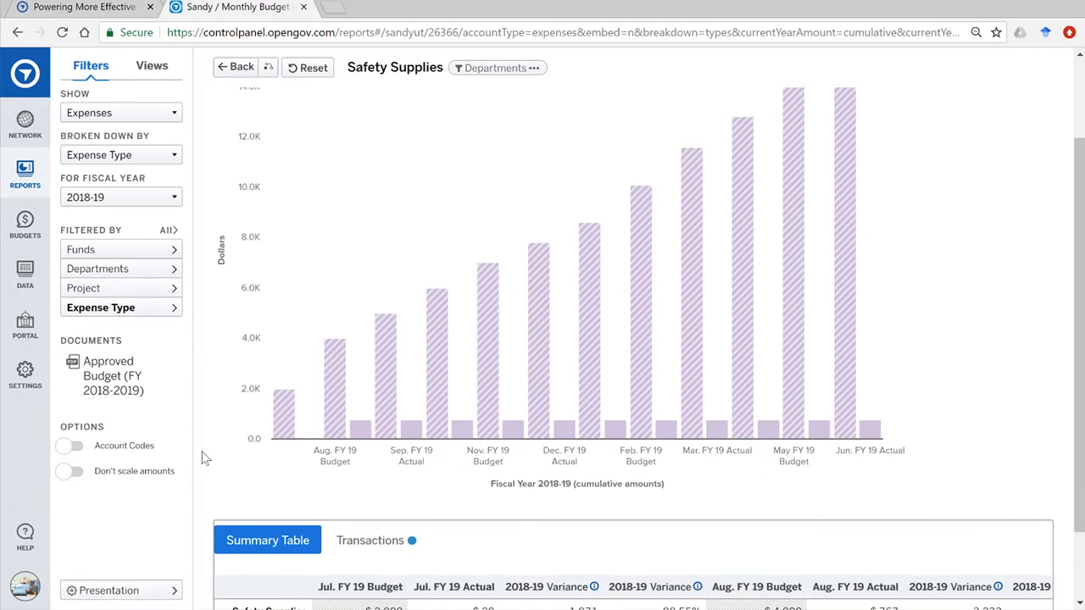
mouse_move(282, 428)
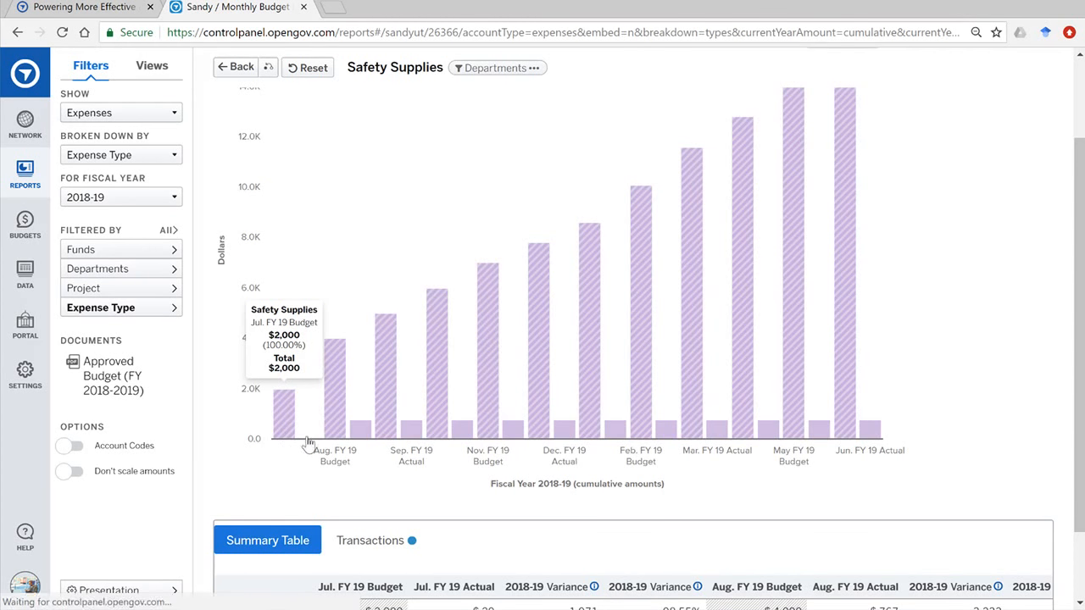
scroll(233, 472, down, 1)
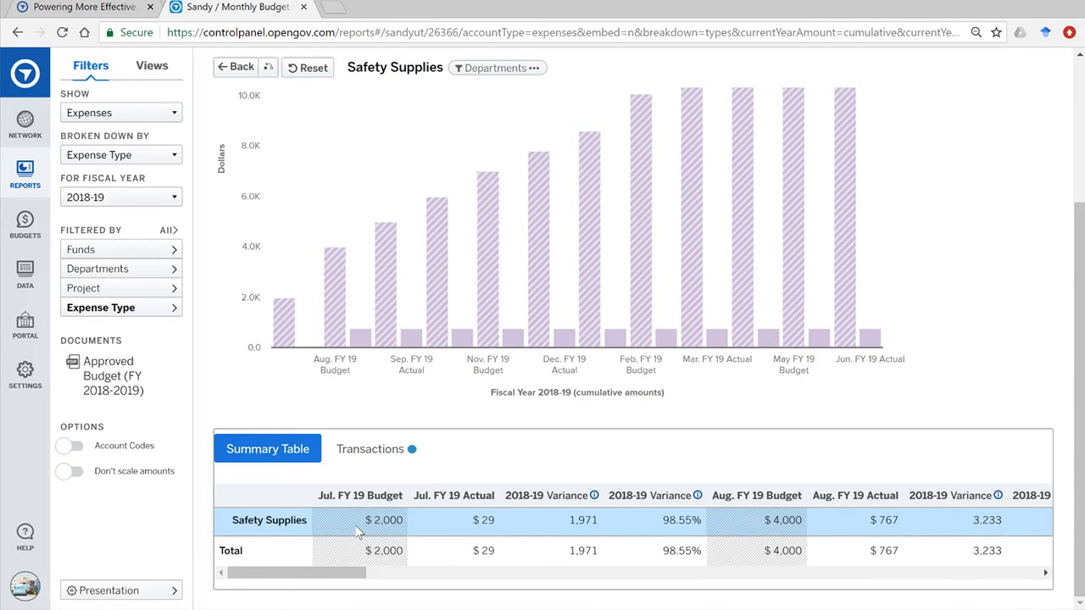
drag(373, 521, 410, 525)
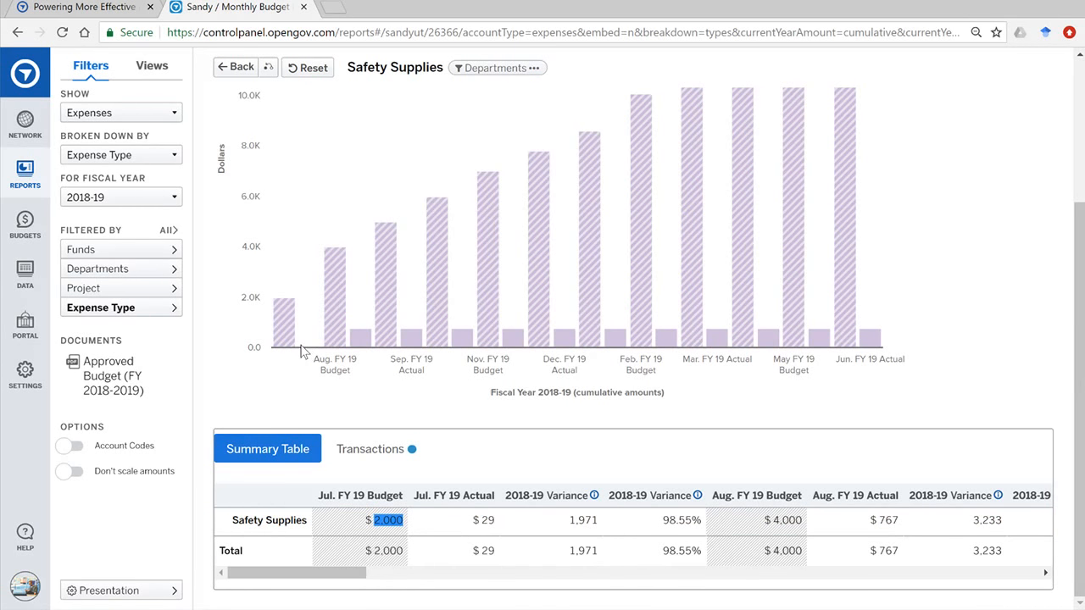
- Show the FYE 2019 transactions for Safety Supplies and narrow the Fund Name column
click(476, 475)
click(371, 450)
scroll(216, 404, down, 2)
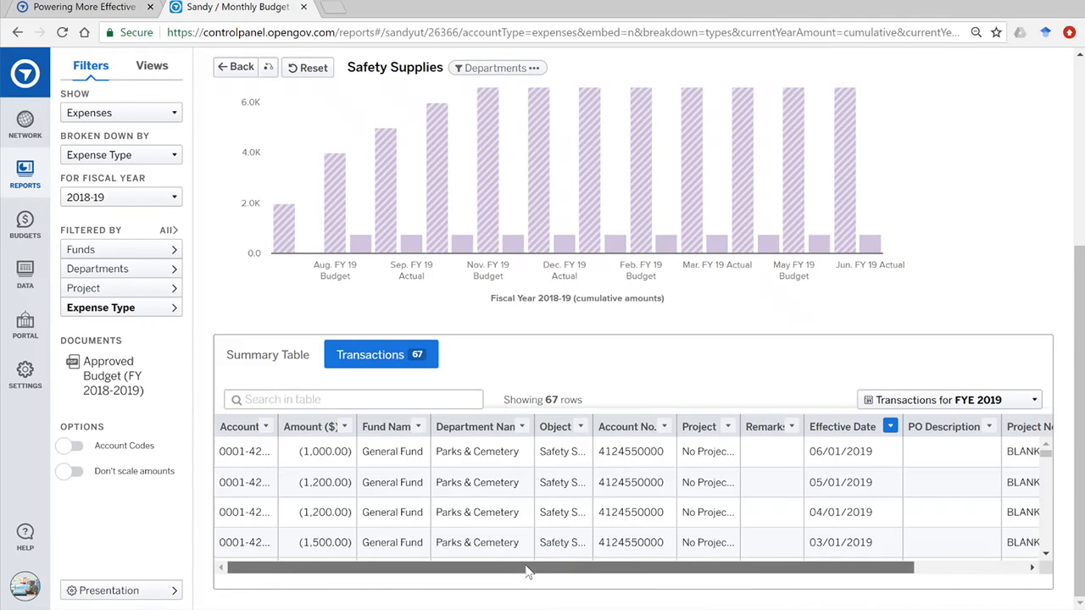
drag(531, 570, 509, 593)
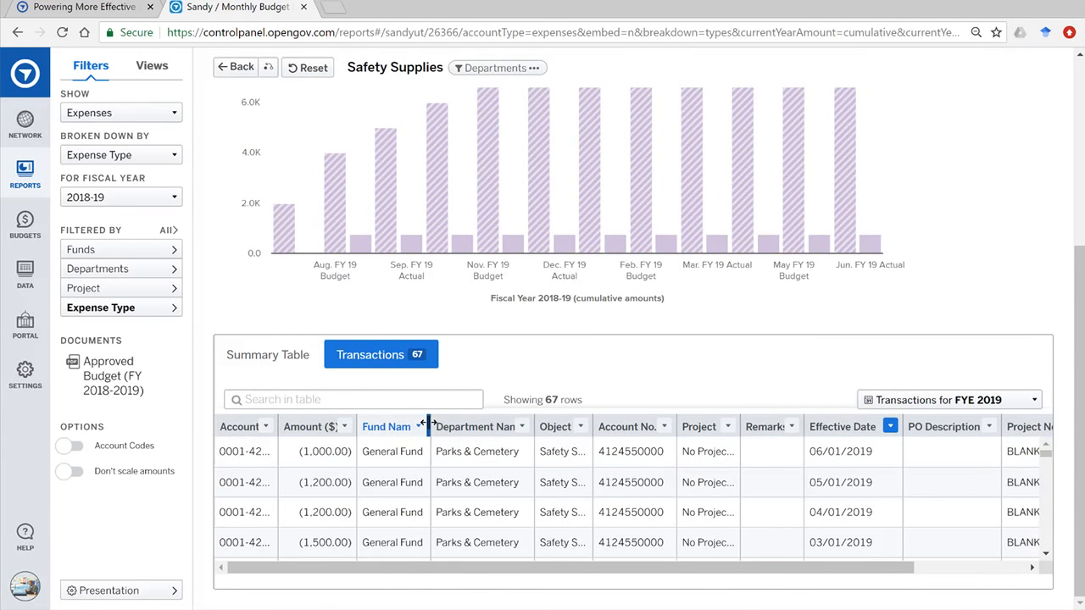
drag(429, 424, 632, 428)
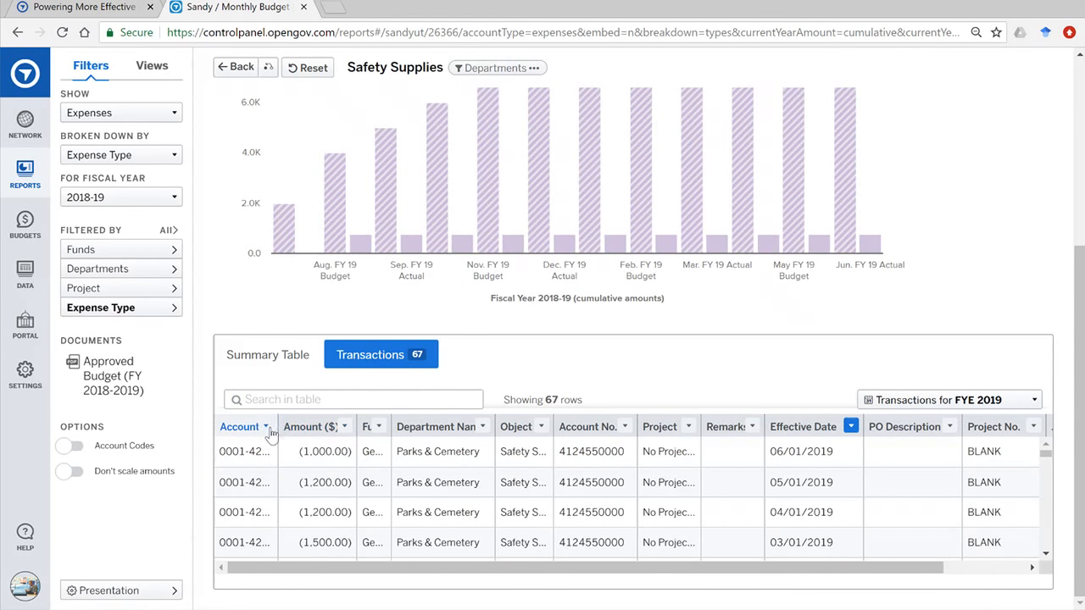
- Widen the Account column and rearrange the transactions table so Amount ($) and Effective Date come before it
drag(273, 427, 358, 427)
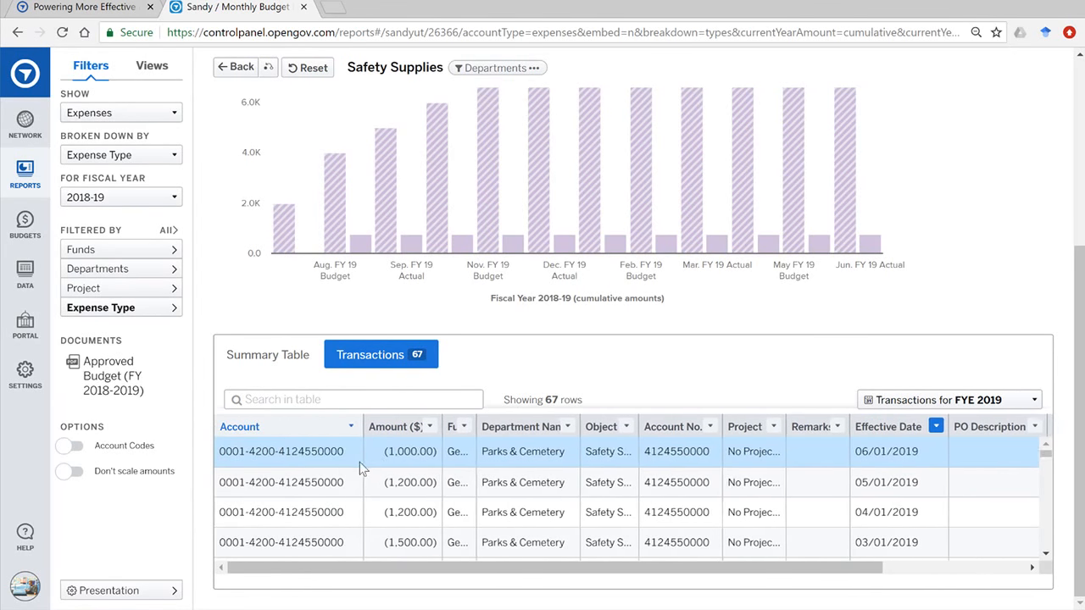
click(344, 428)
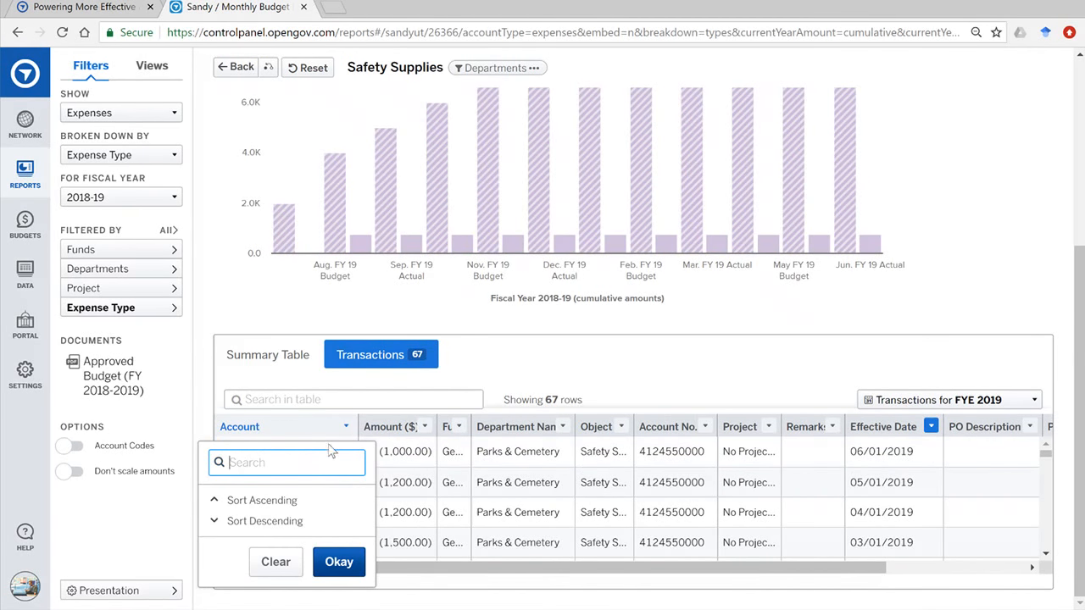
click(354, 429)
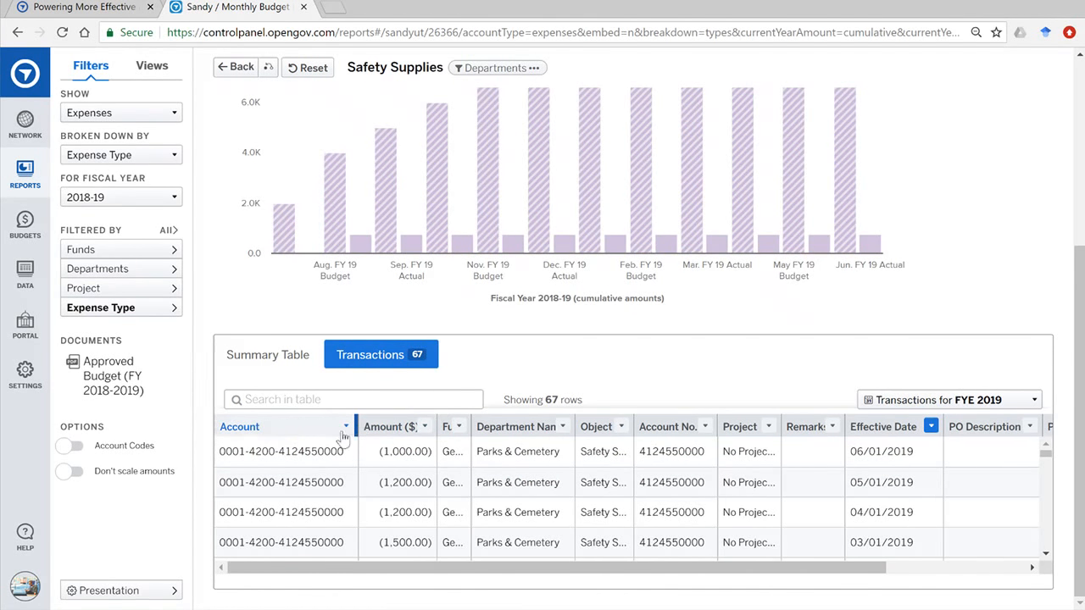
drag(344, 436, 227, 422)
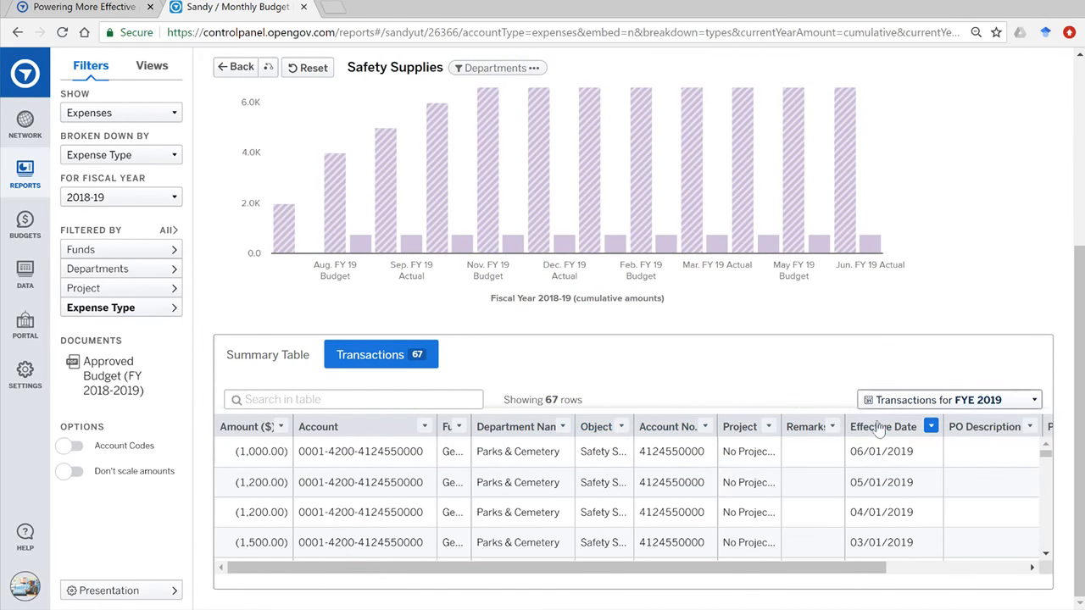
drag(883, 427, 316, 439)
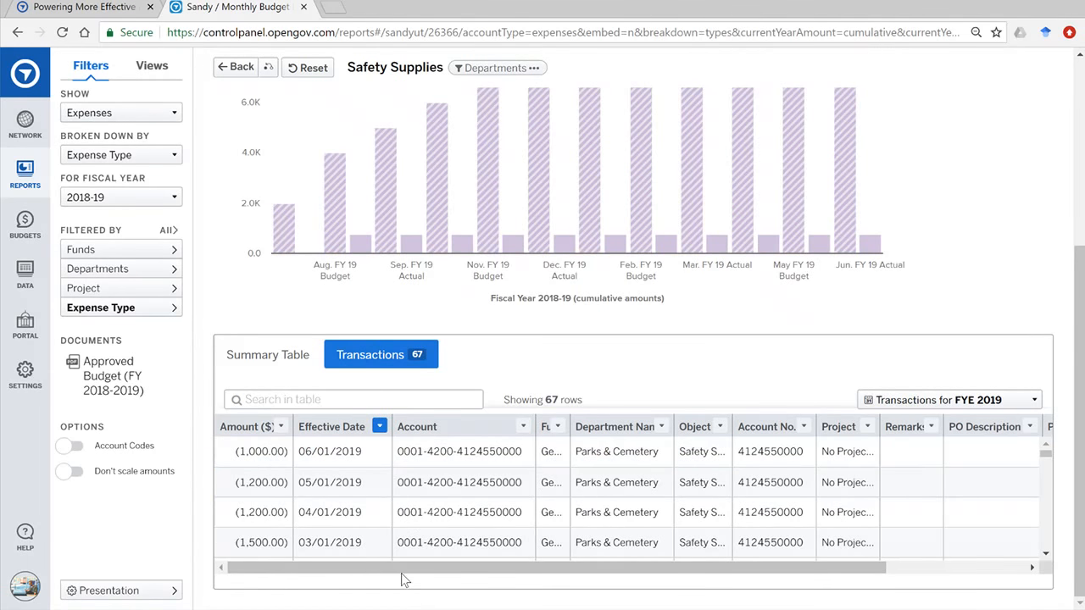
- Widen the Remarks column and review the remarks of the 2018 transactions
drag(401, 578, 405, 577)
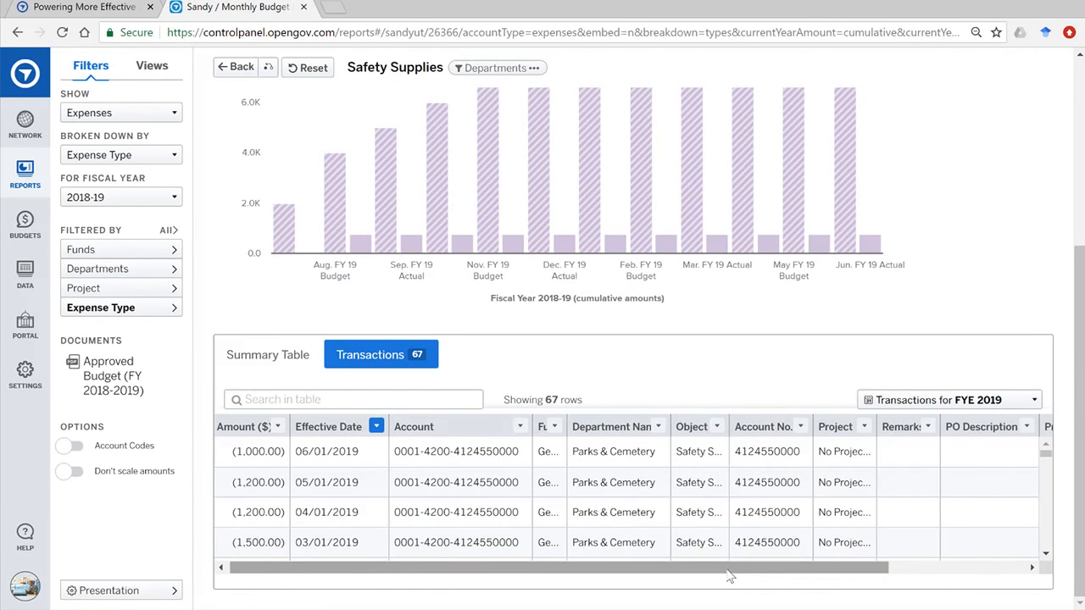
drag(723, 570, 818, 578)
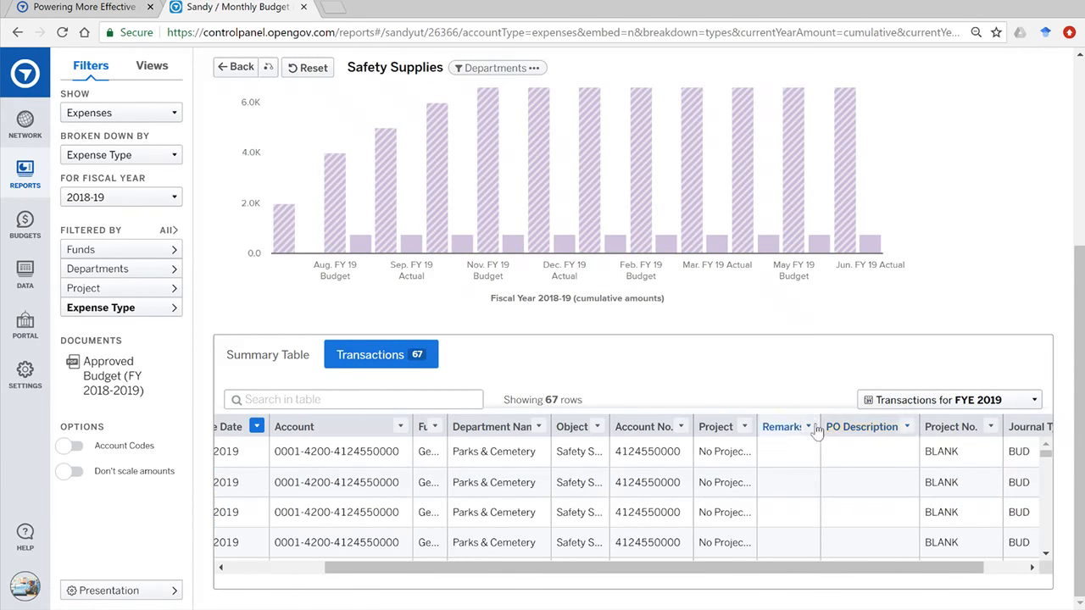
drag(834, 426, 939, 427)
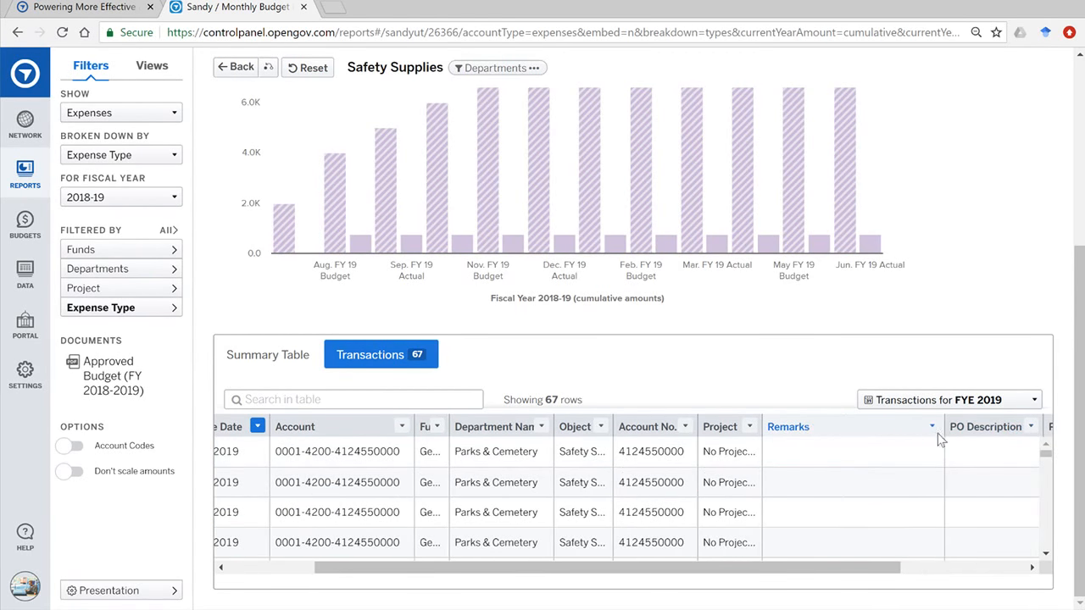
click(926, 426)
drag(1045, 457, 1045, 477)
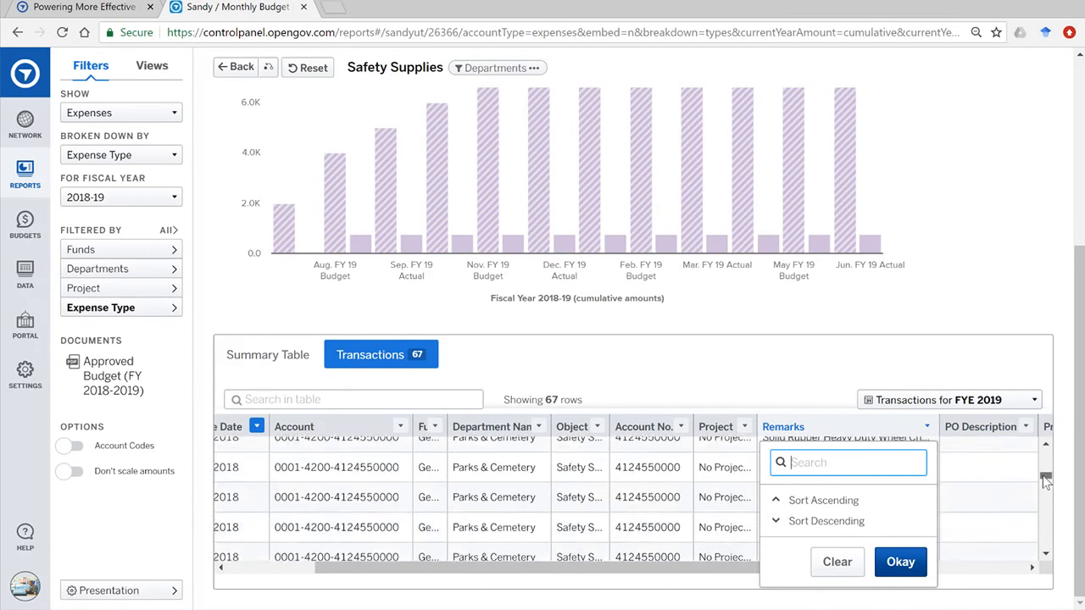
click(824, 427)
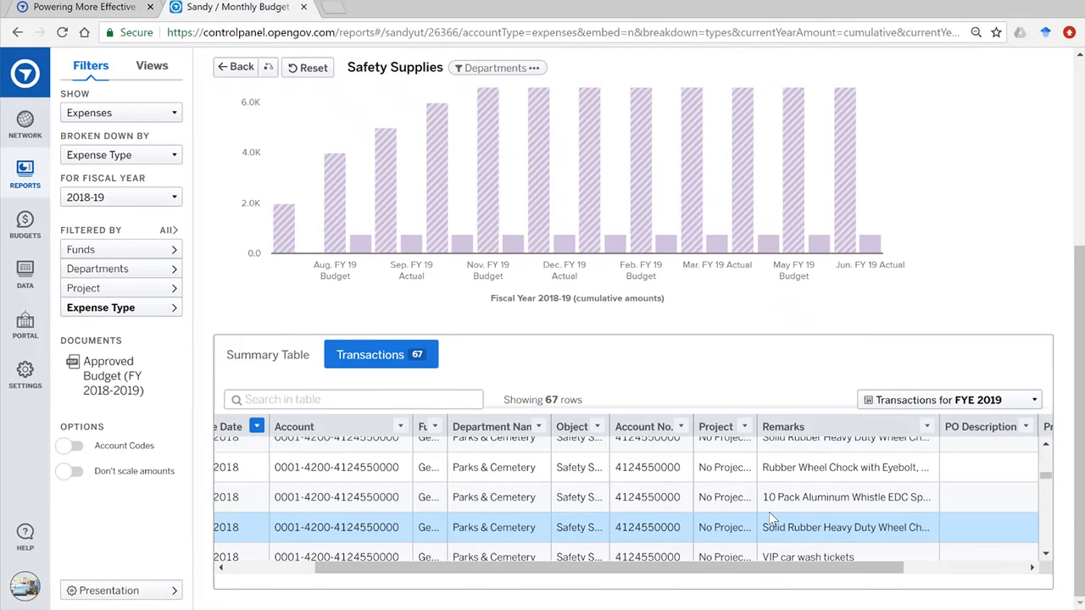
scroll(771, 517, up, 3)
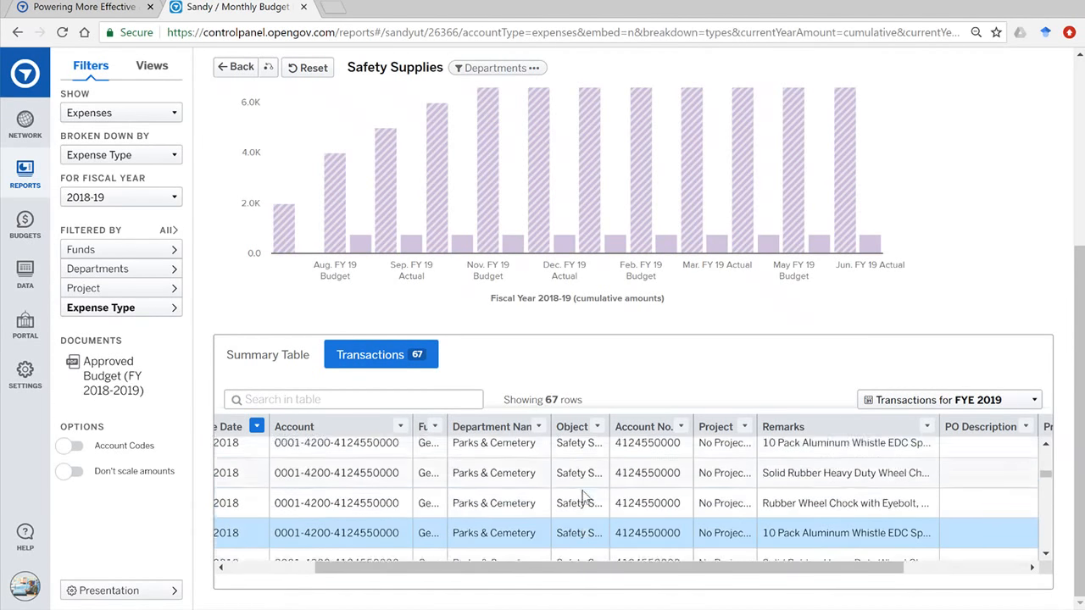
- Move the Object column directly after Effective Date and narrow the Account, Fund, Department Name and Account No. columns
drag(395, 569, 279, 581)
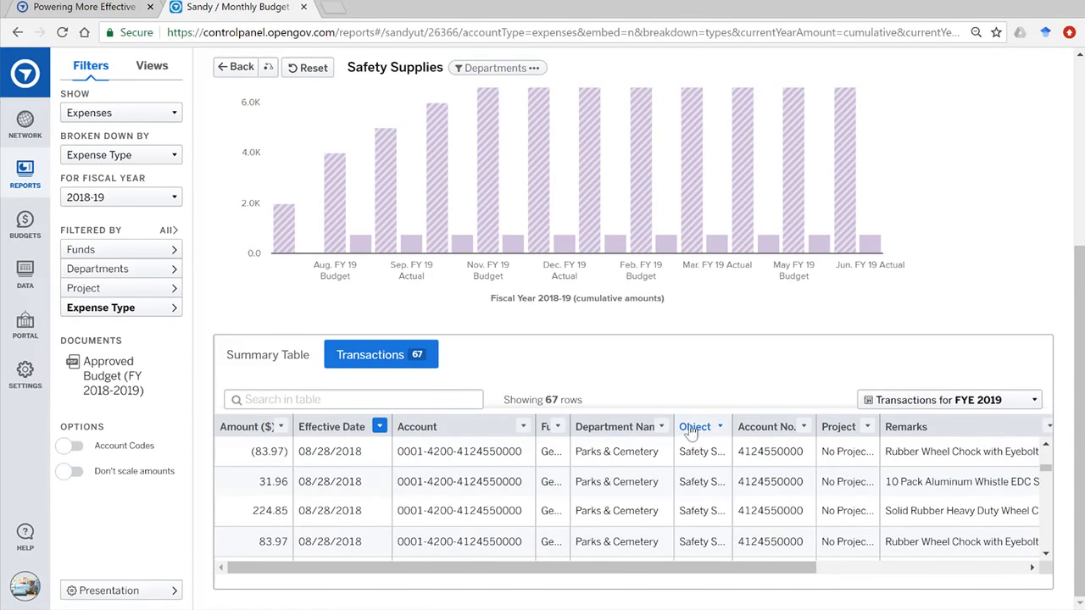
drag(693, 427, 415, 434)
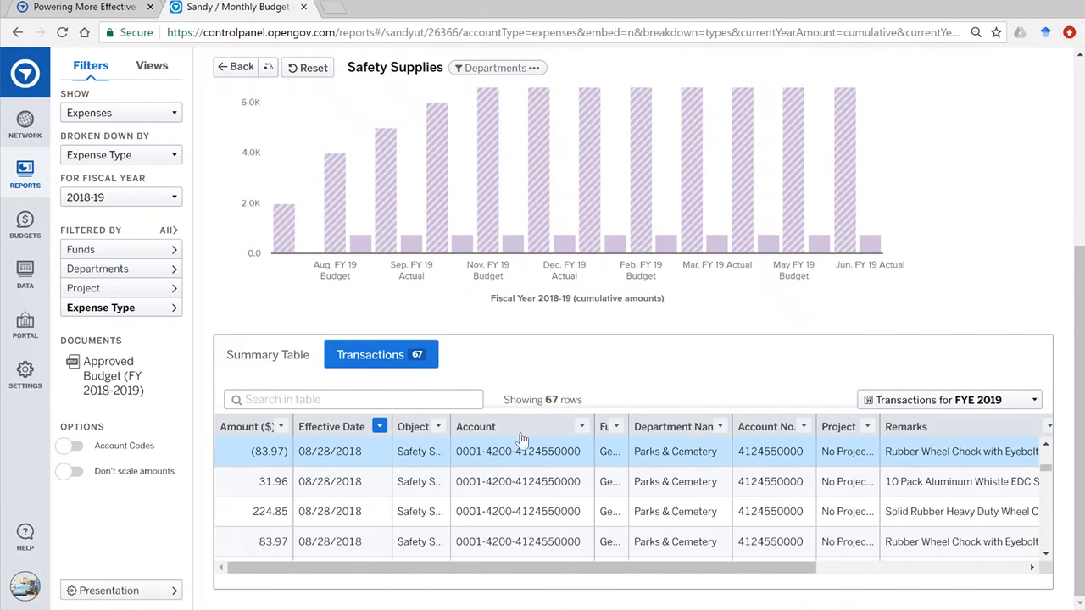
drag(594, 426, 443, 426)
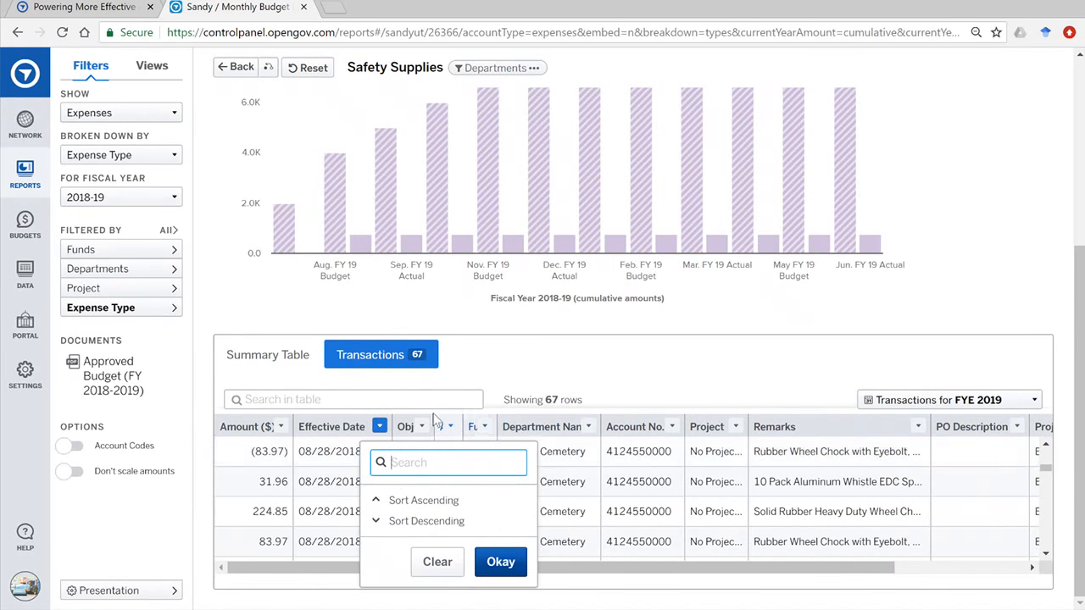
click(551, 428)
drag(599, 426, 520, 428)
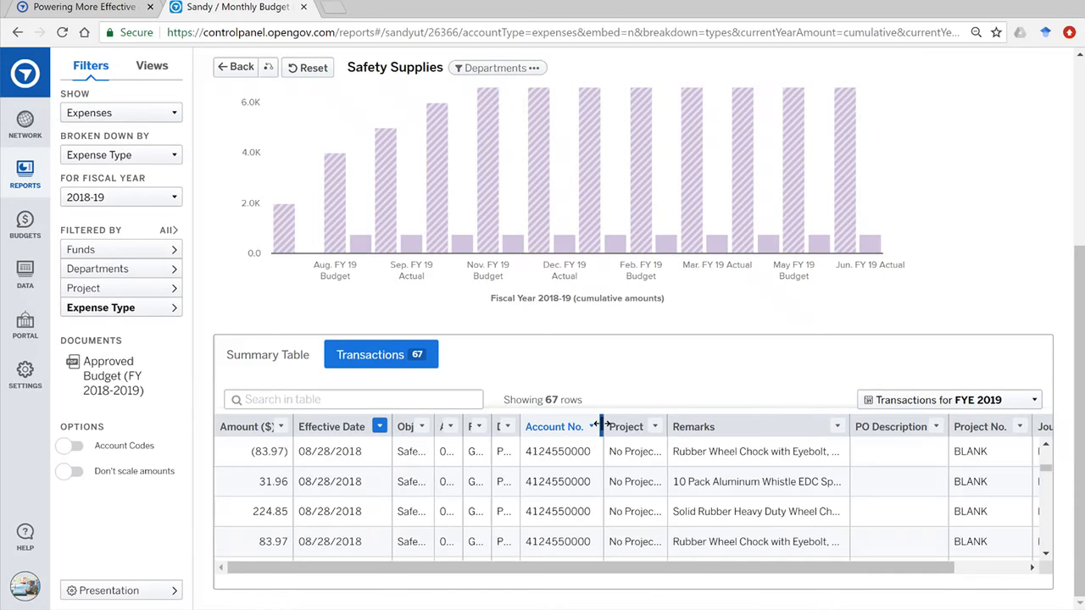
drag(599, 428, 540, 428)
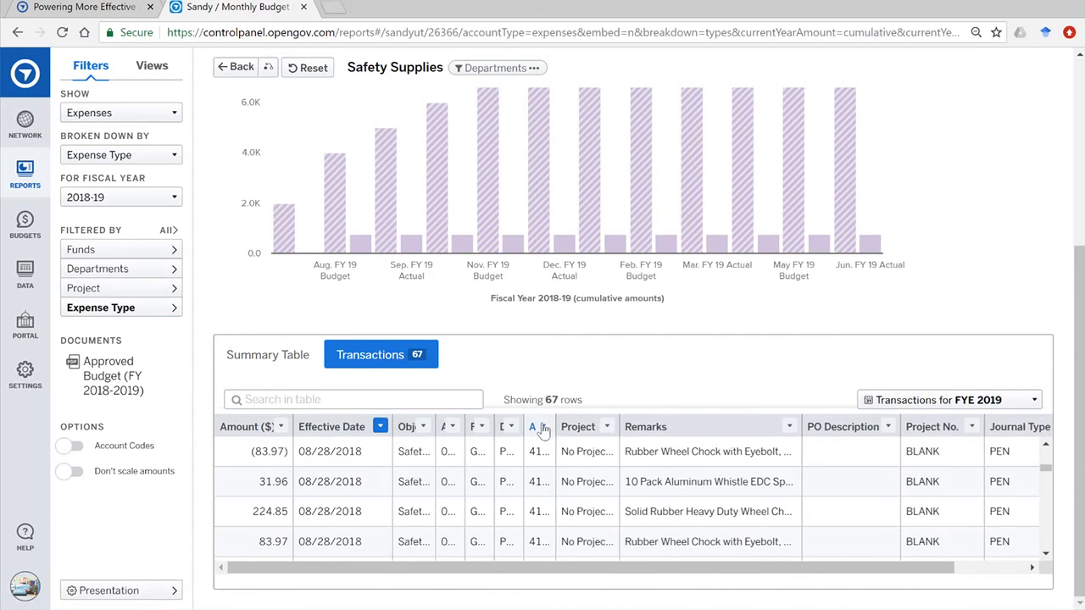
click(430, 432)
click(473, 380)
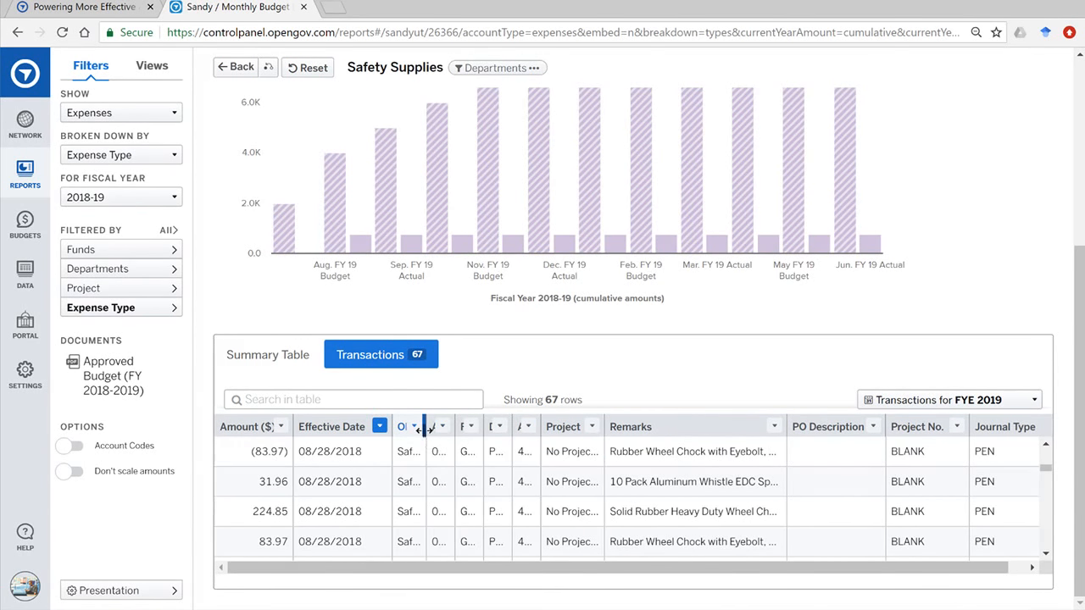
- Widen the Object column and narrow the Project, PO Description and Project No. columns so Journal Type fits
drag(428, 428, 500, 449)
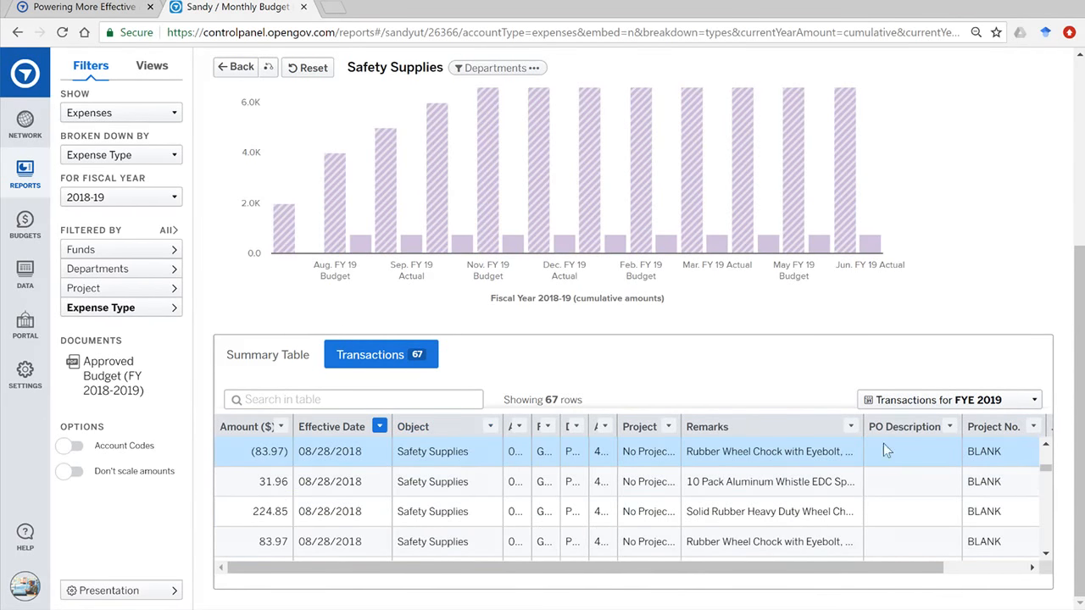
drag(678, 431, 634, 429)
click(621, 426)
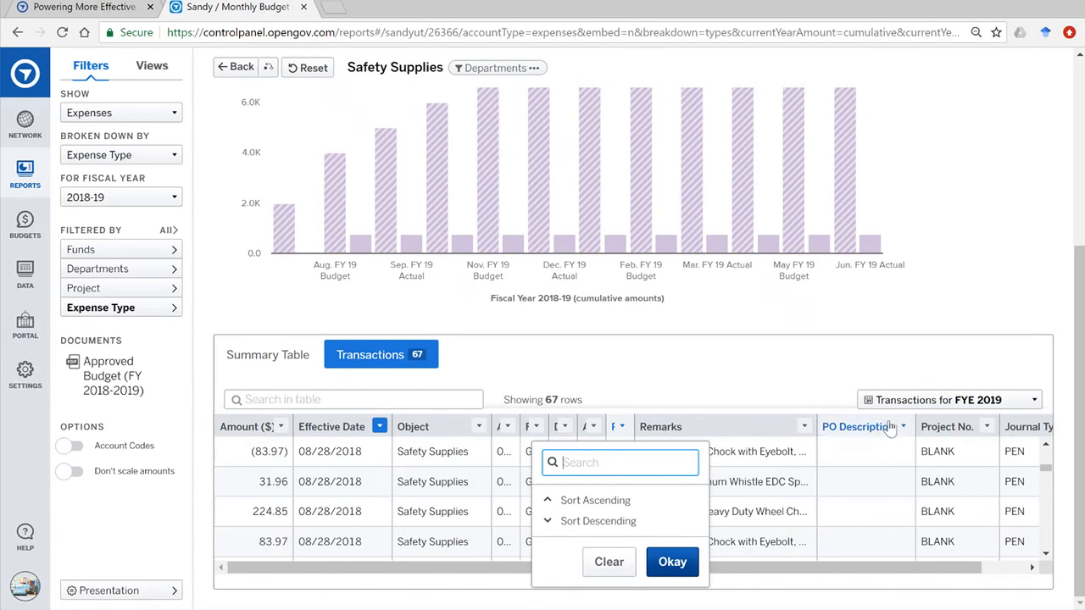
drag(914, 426, 868, 427)
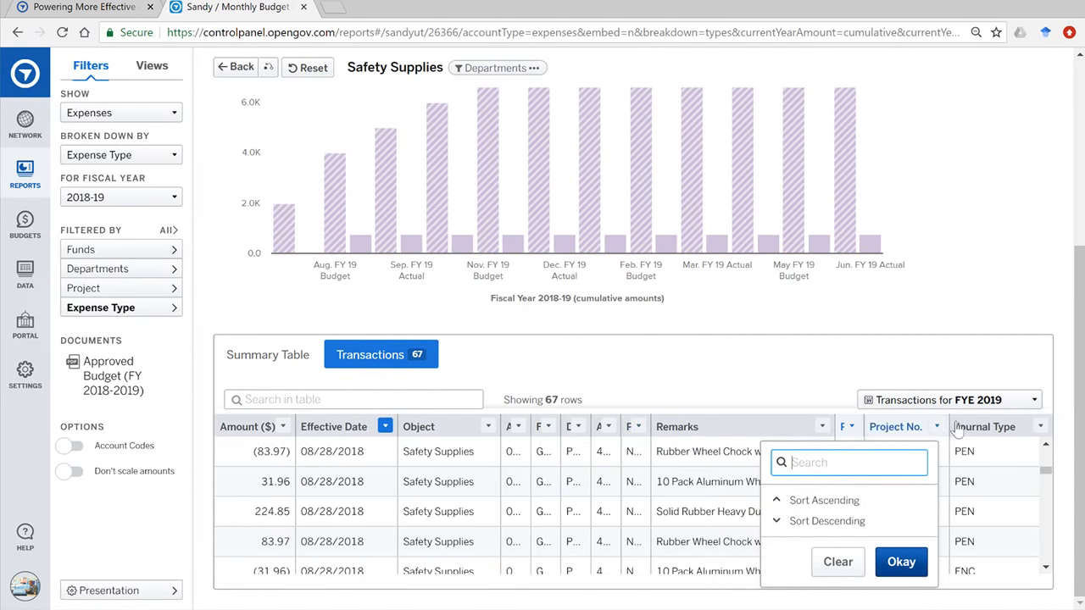
drag(942, 426, 899, 428)
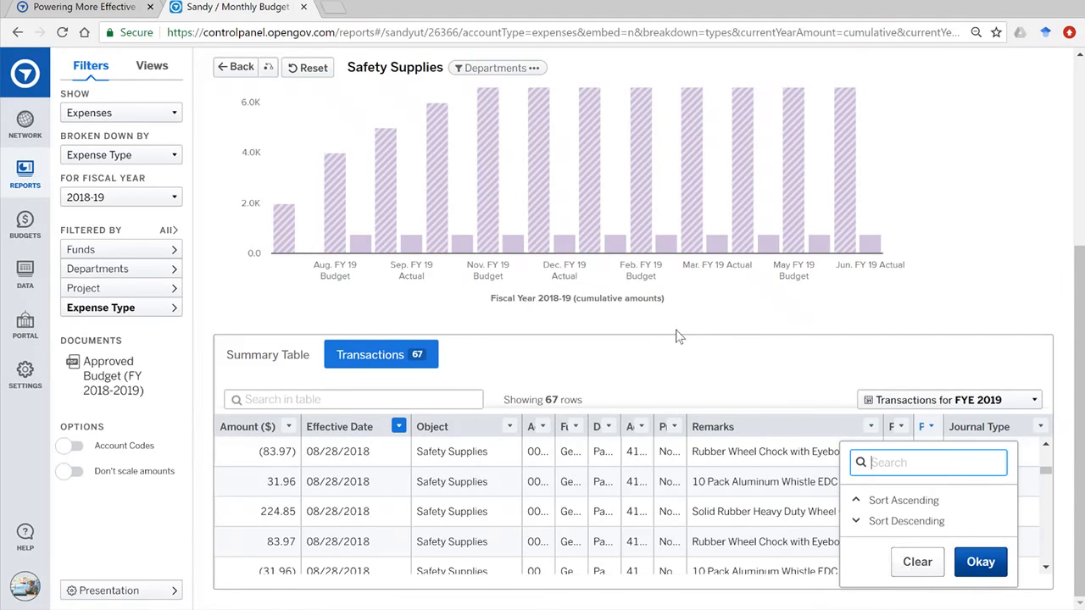
click(917, 562)
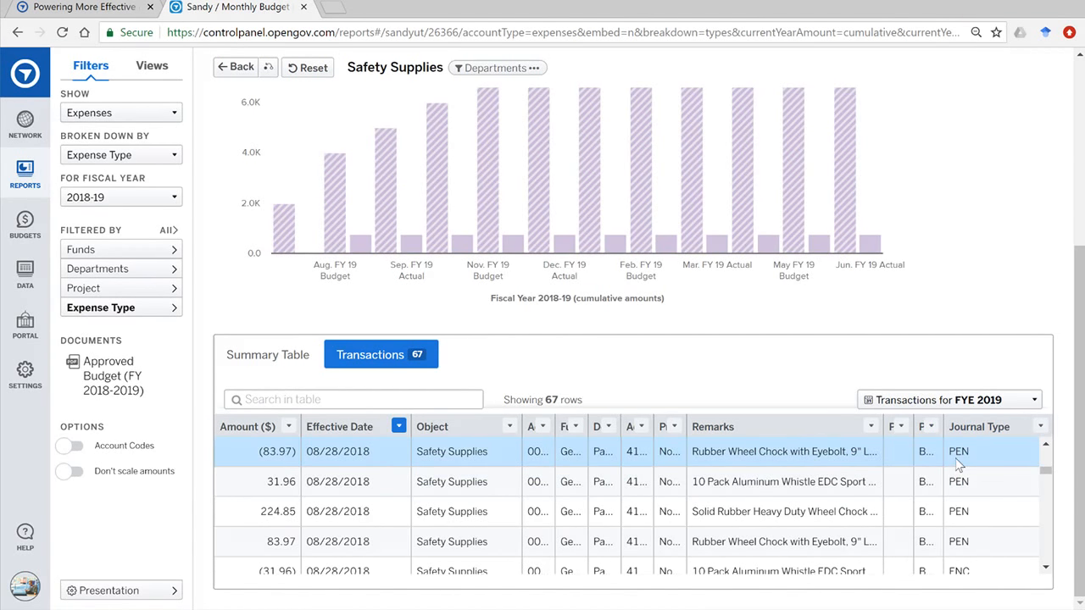
- Review the Safety Supplies transactions by date, remarks and journal type, and check the July FY 19 budget bar
drag(1047, 472, 1045, 500)
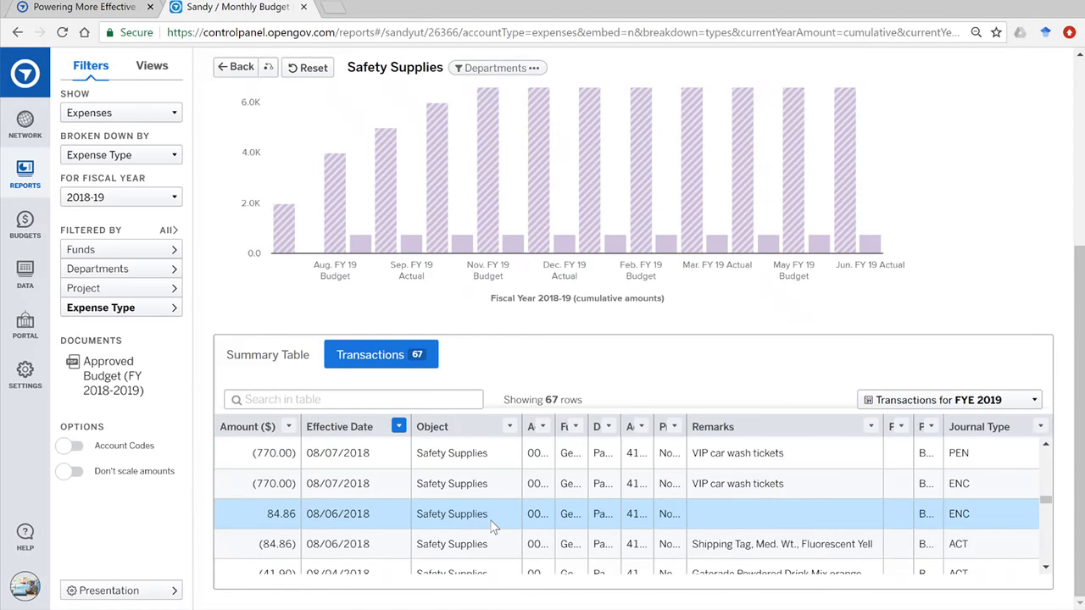
scroll(495, 527, up, 2)
scroll(494, 527, up, 5)
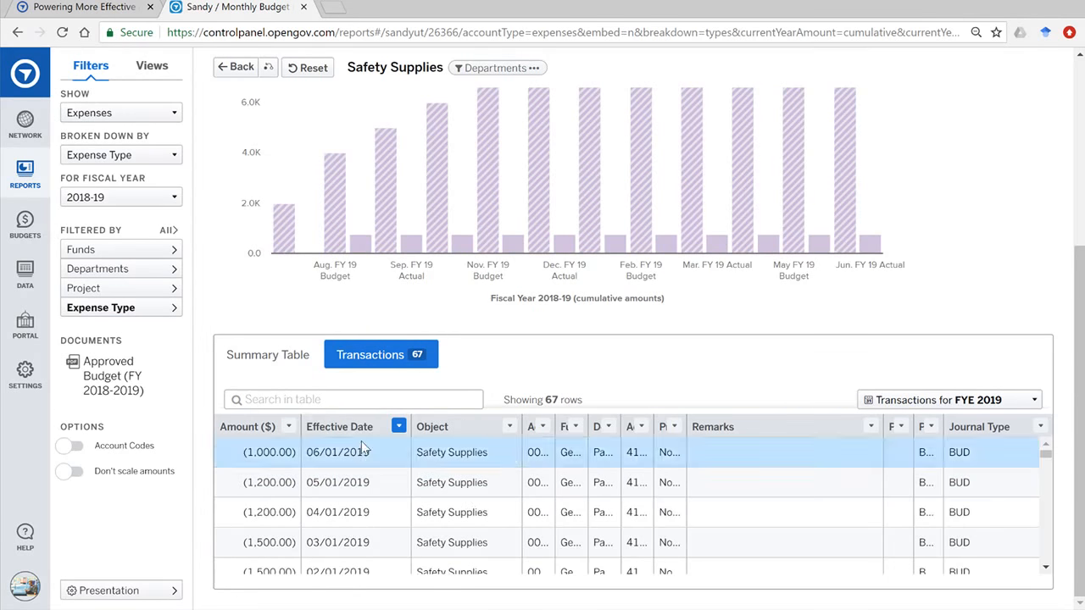
mouse_move(305, 251)
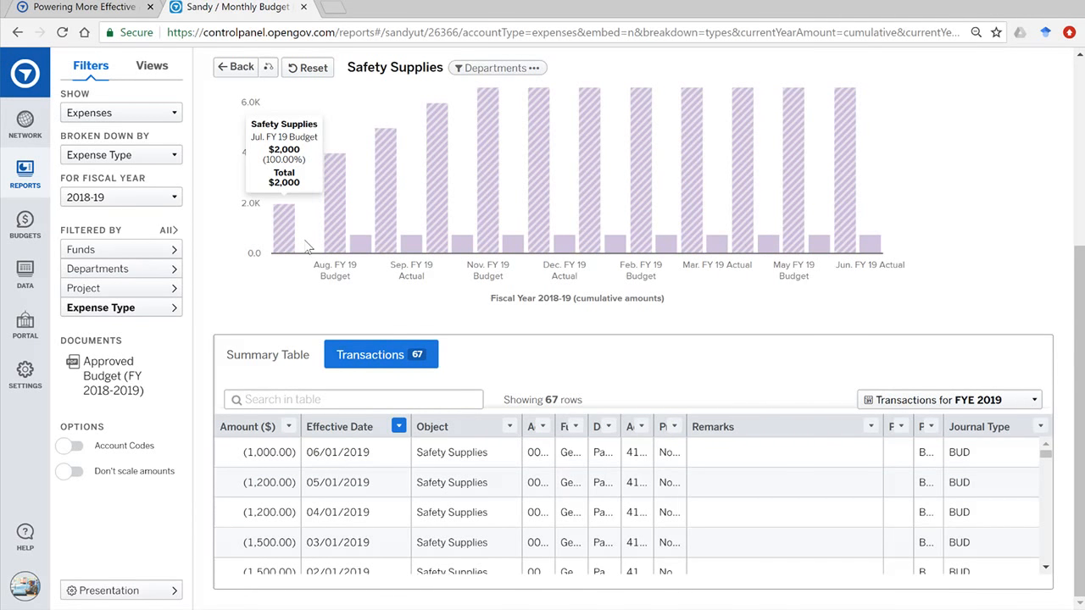
- Try to filter Effective Date to 07/01/2018 through 07/30/2018 and check the listed transactions
click(397, 428)
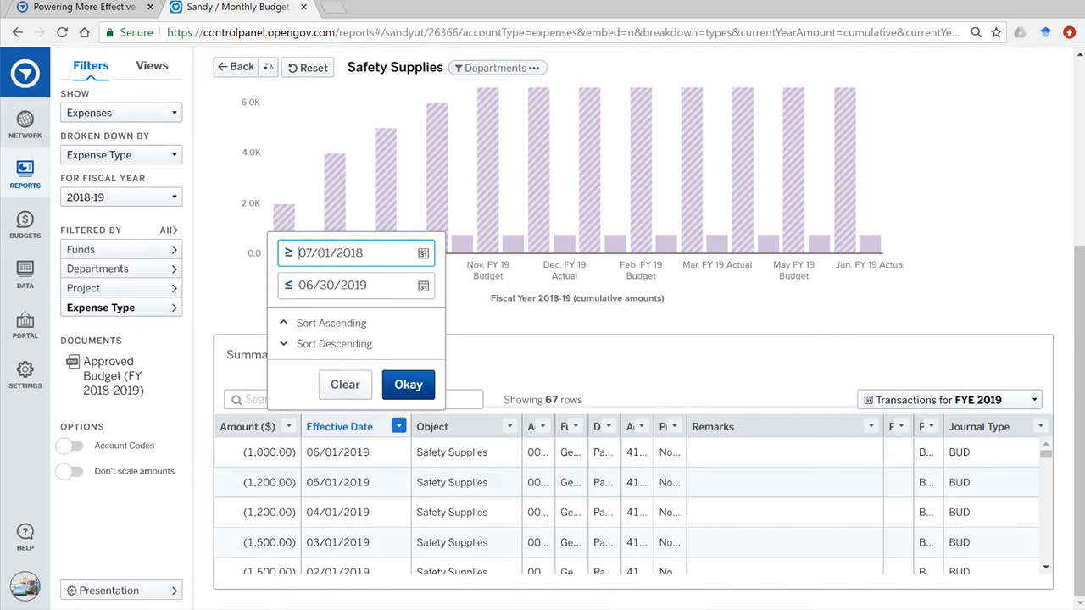
click(313, 286)
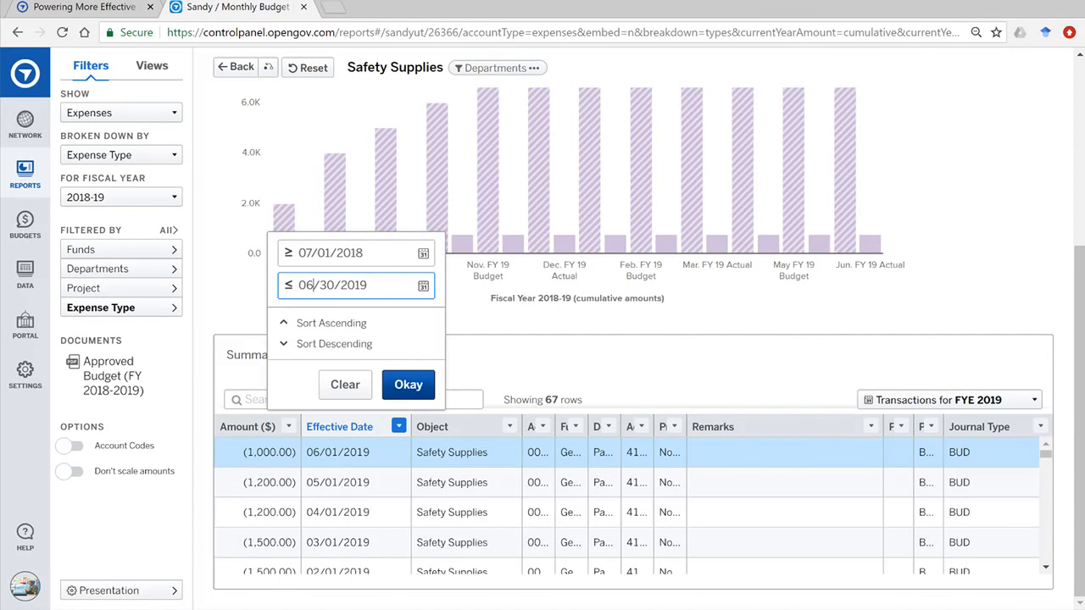
key(BackSpace)
text(7)
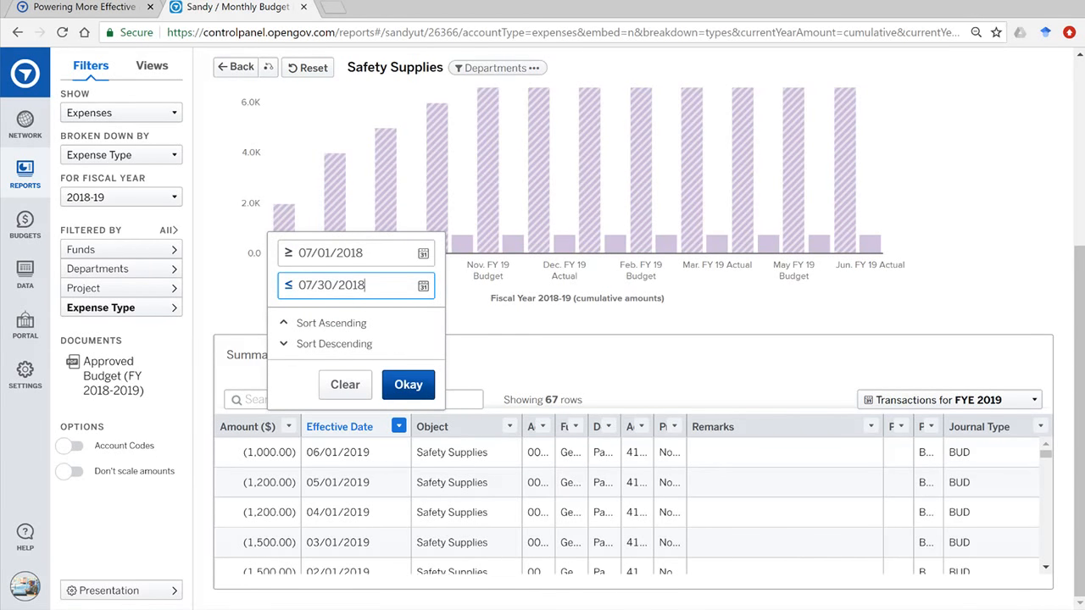
click(405, 385)
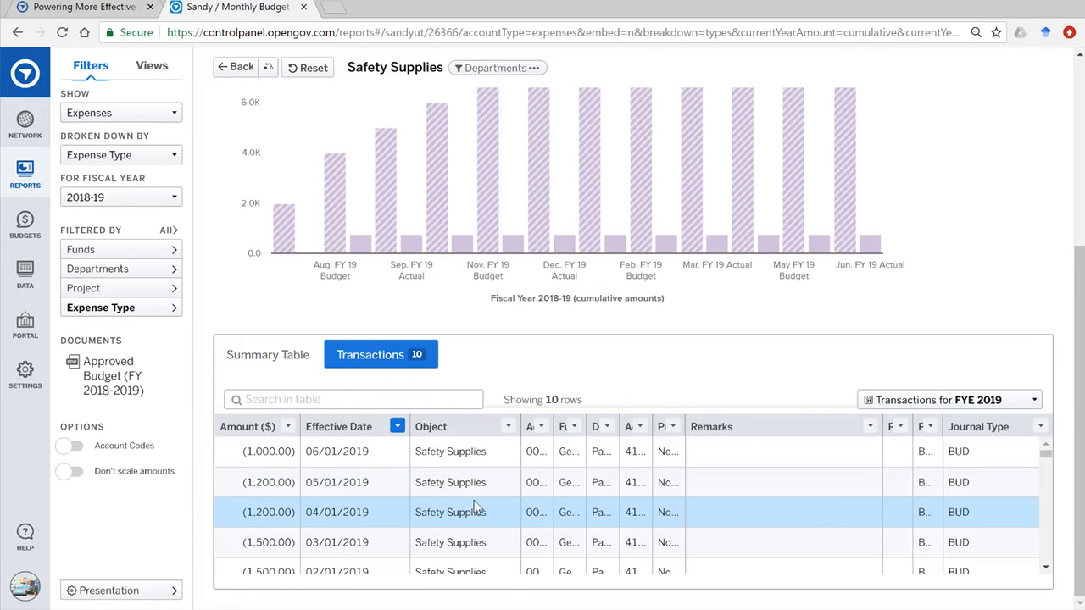
scroll(284, 500, down, 3)
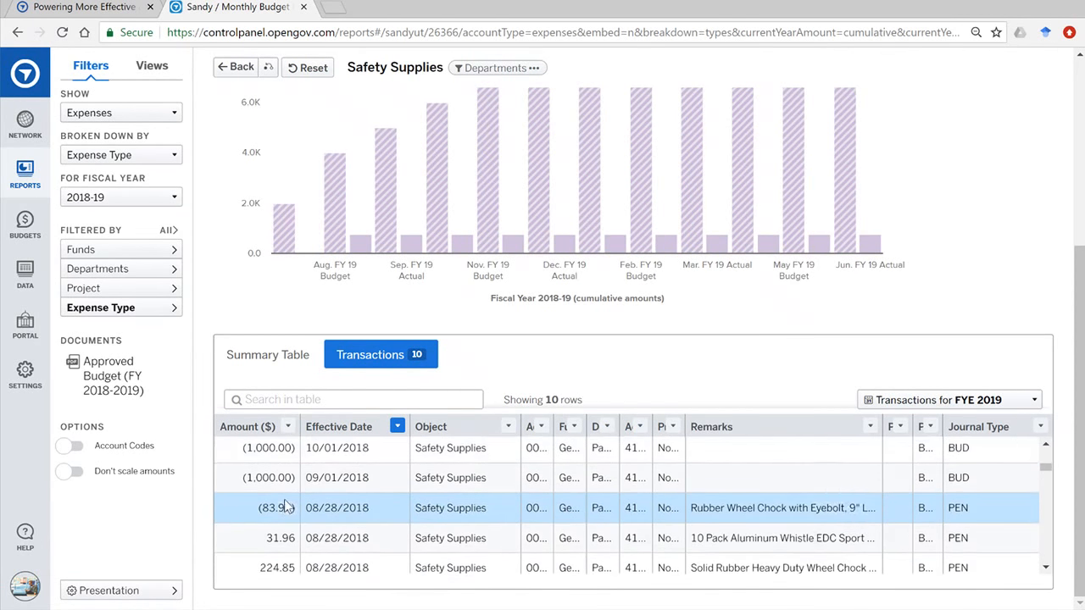
scroll(284, 500, up, 3)
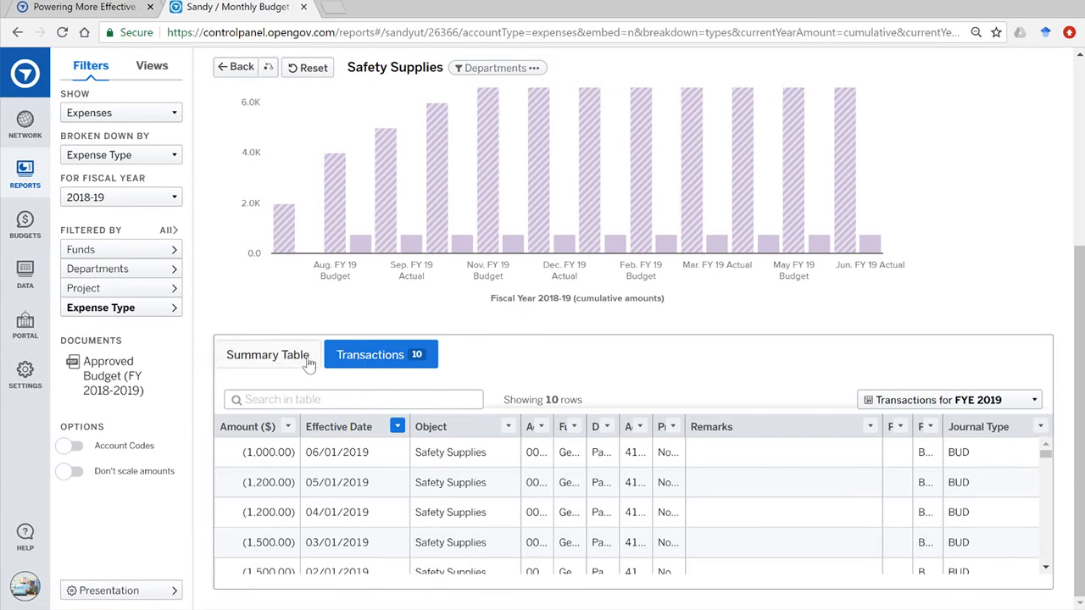
- Try again to restrict the Effective Date filter to 07/01/2018 through 07/30/2018, and recheck the date range it holds
click(397, 427)
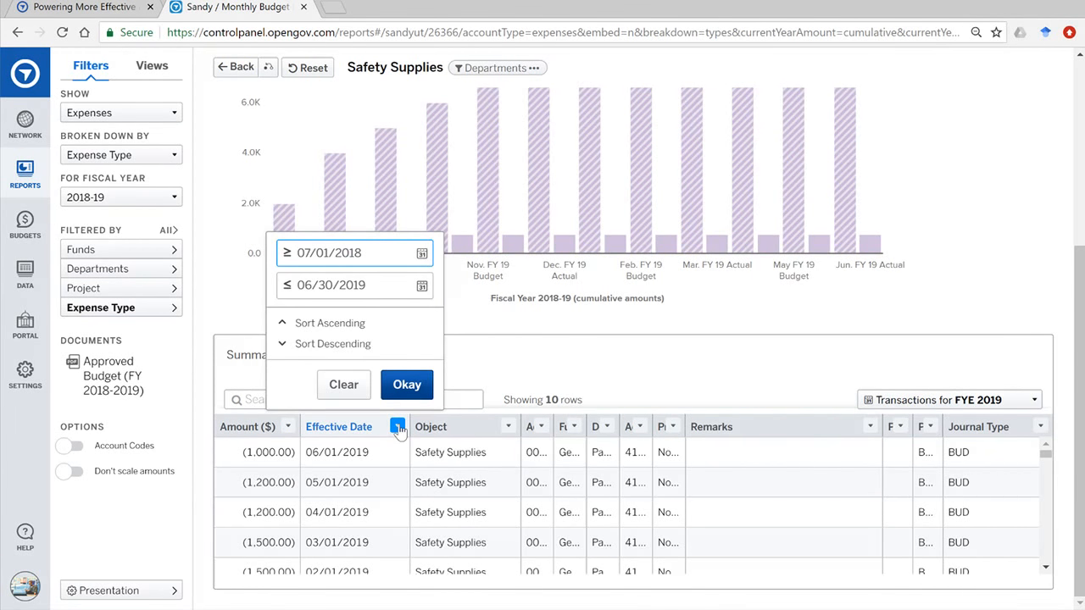
click(366, 286)
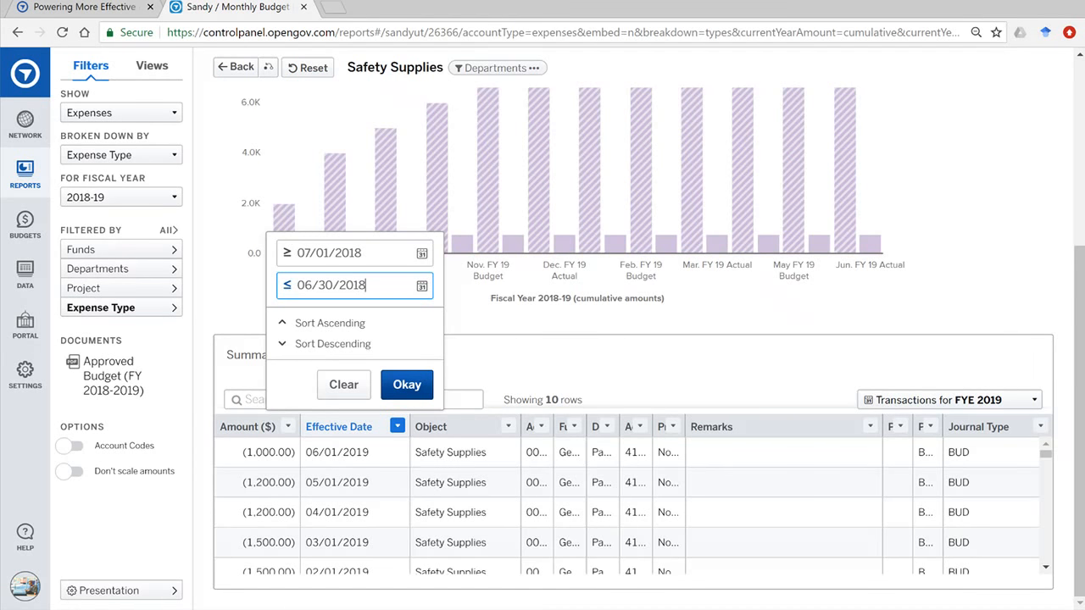
key(BackSpace)
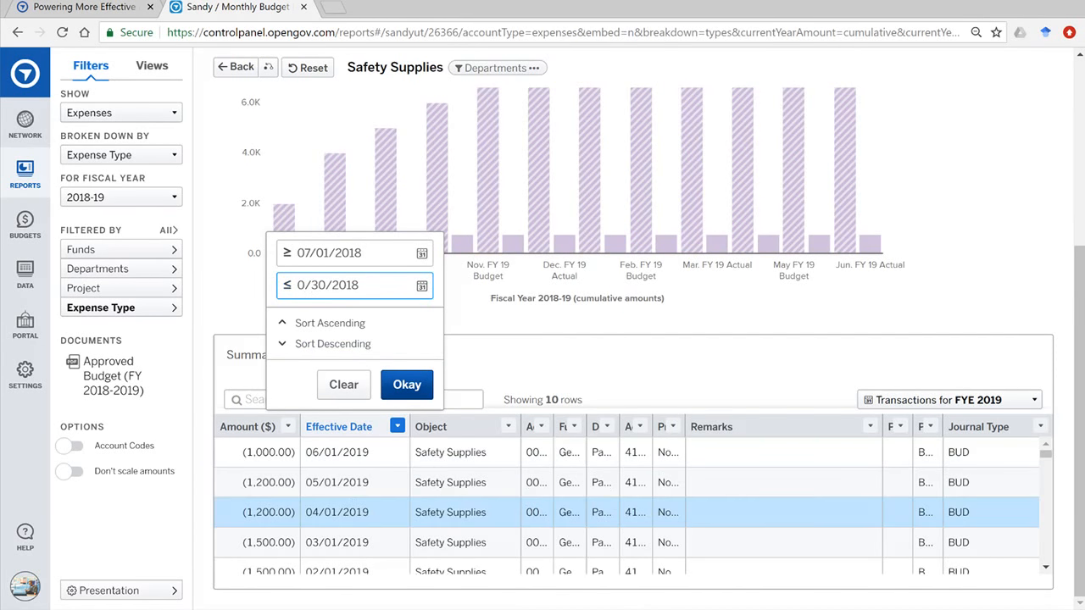
text(7)
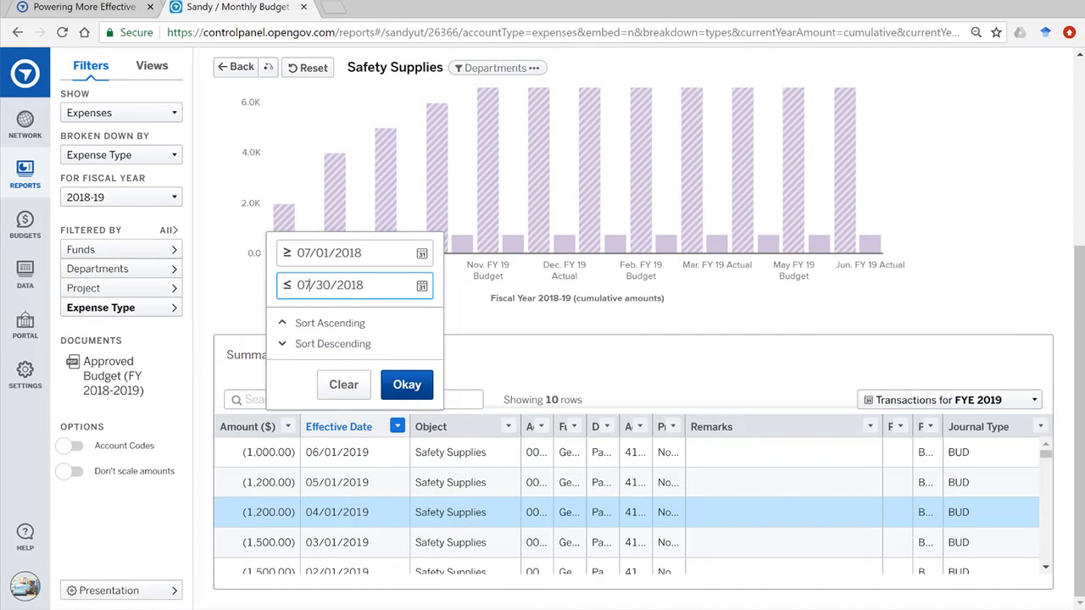
click(404, 388)
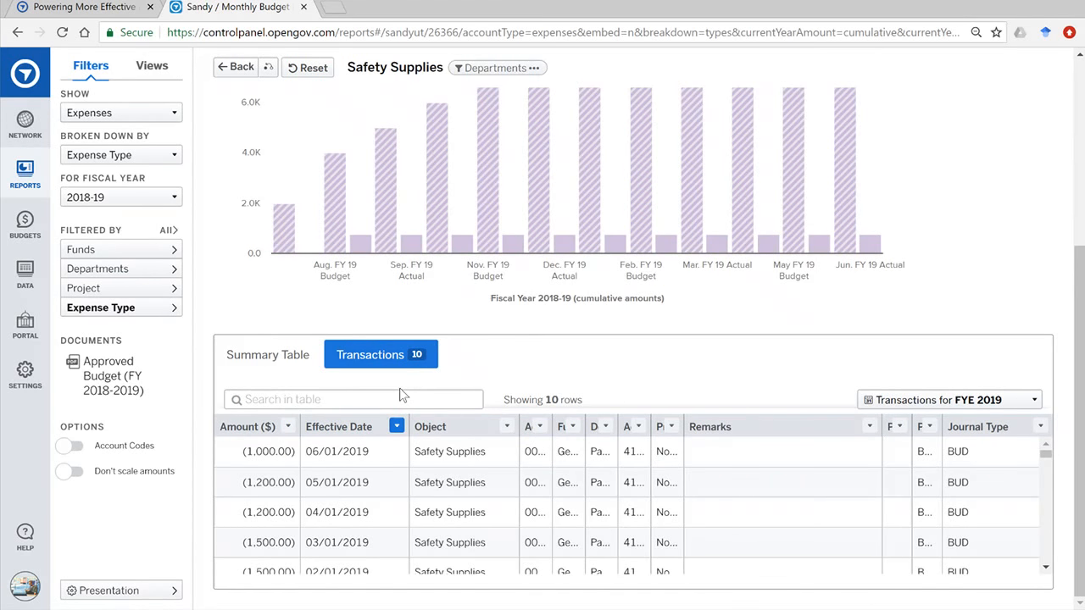
click(395, 425)
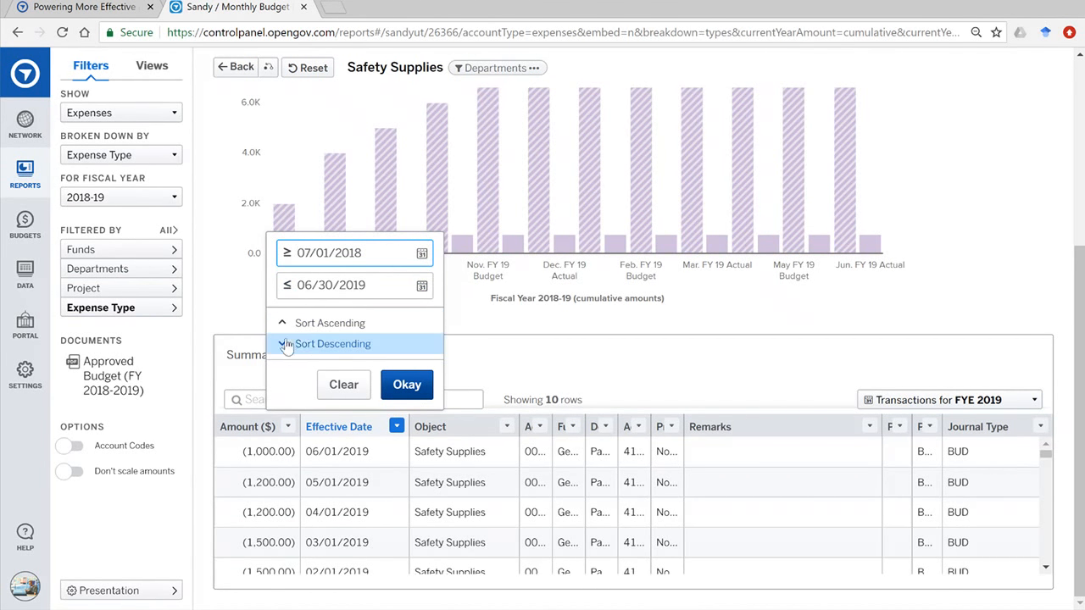
click(501, 358)
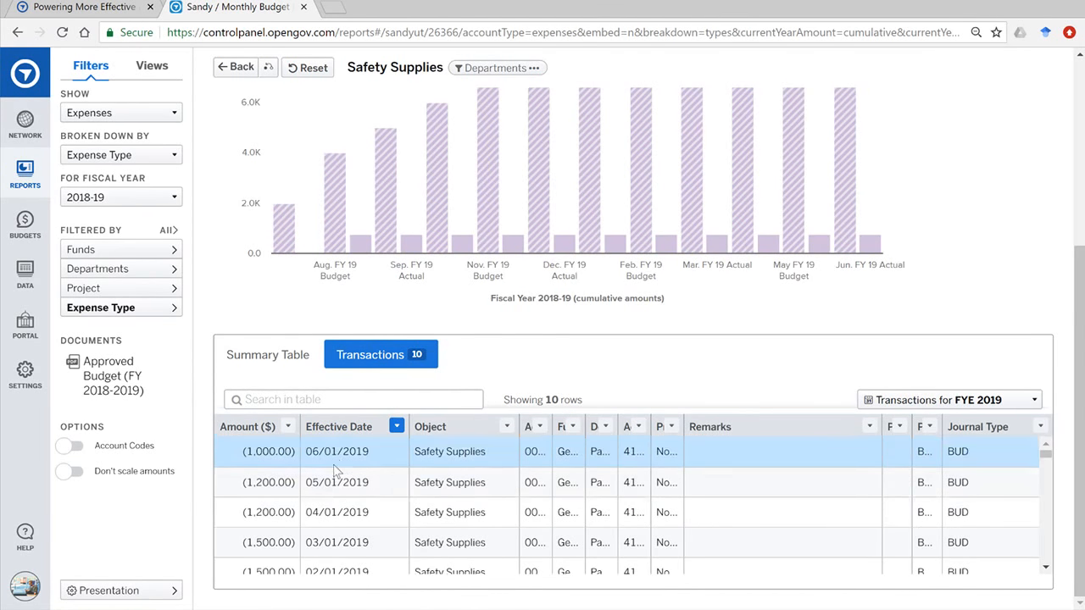
- Sort the Safety Supplies transactions by Effective Date in ascending order
scroll(346, 481, up, 1)
scroll(345, 484, down, 1)
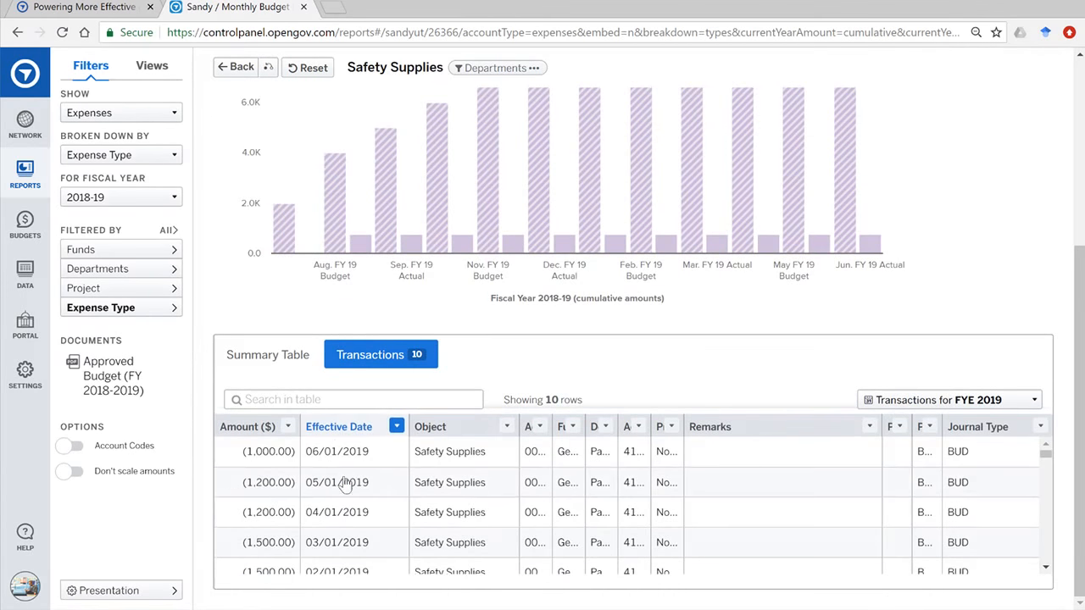
scroll(320, 560, down, 3)
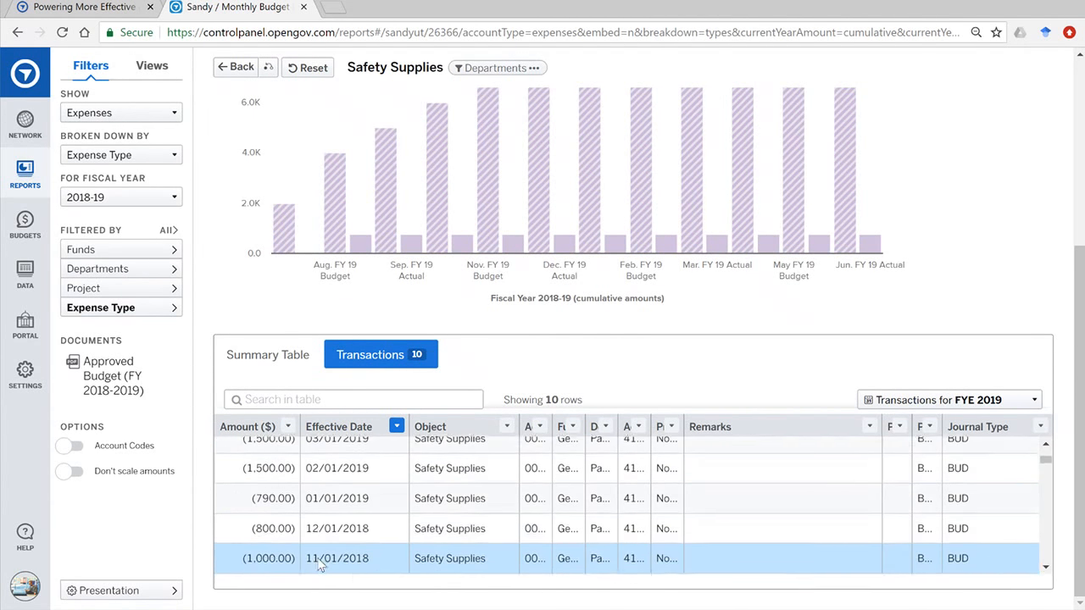
scroll(320, 559, down, 1)
scroll(309, 534, up, 4)
click(396, 427)
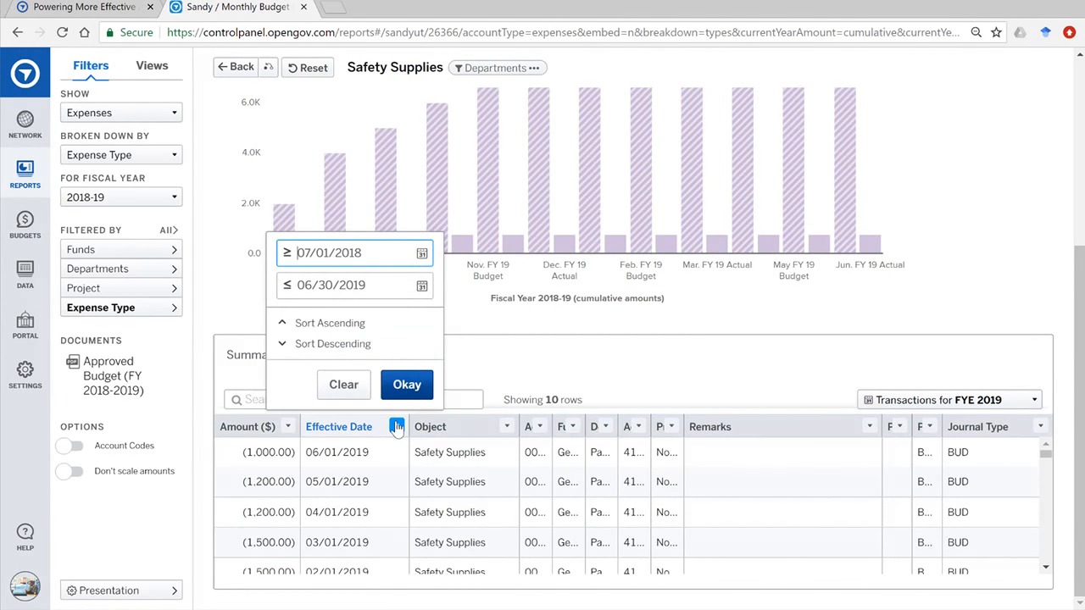
click(299, 326)
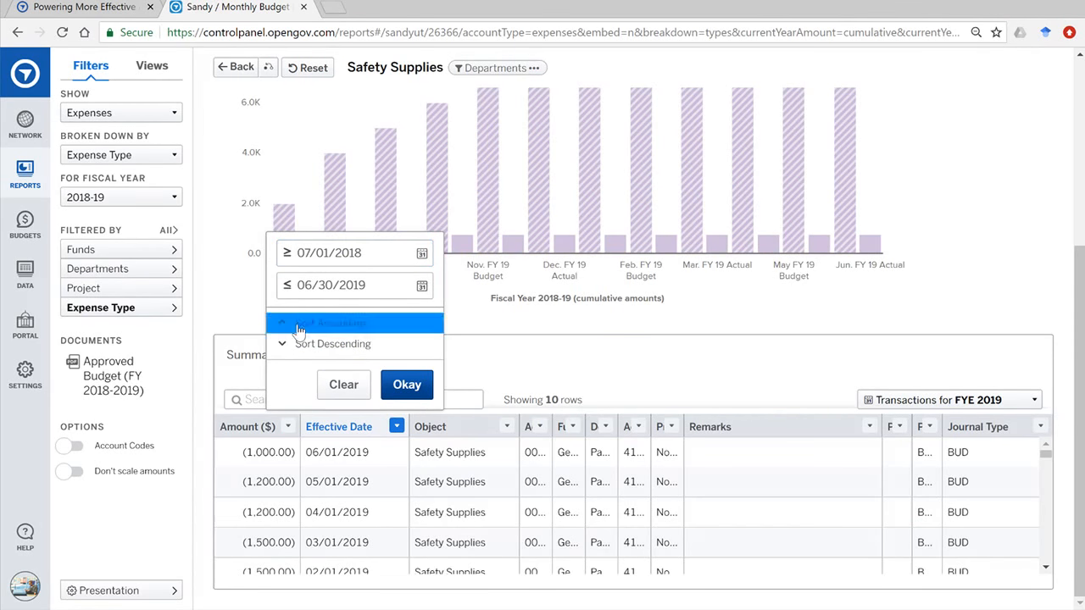
click(674, 360)
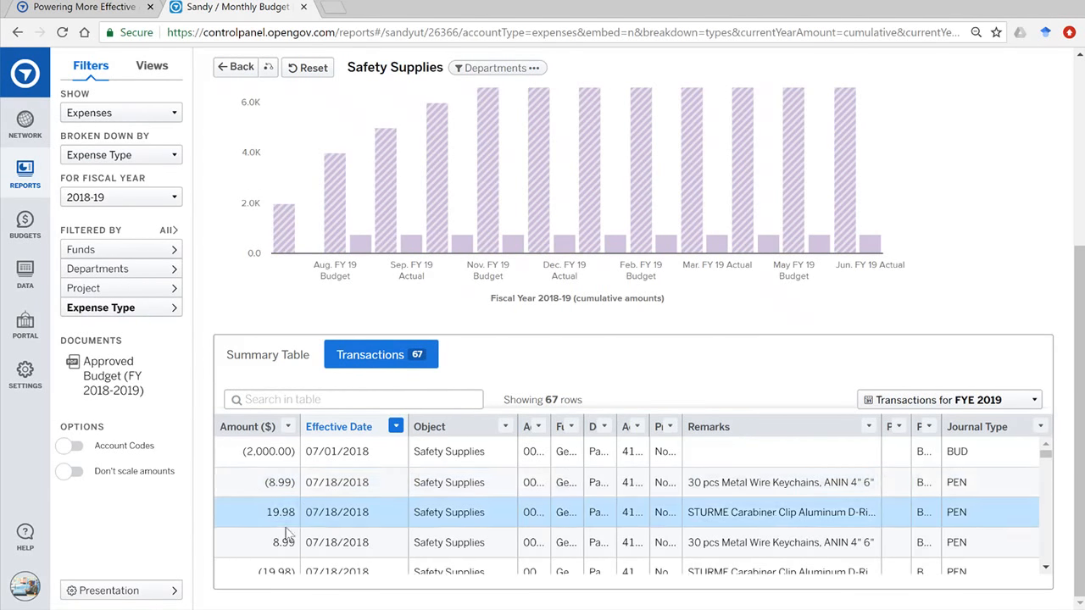
- Review the amounts, remarks and journal types of the July 2018 transactions and return to the Safety Supplies chart
scroll(259, 507, down, 2)
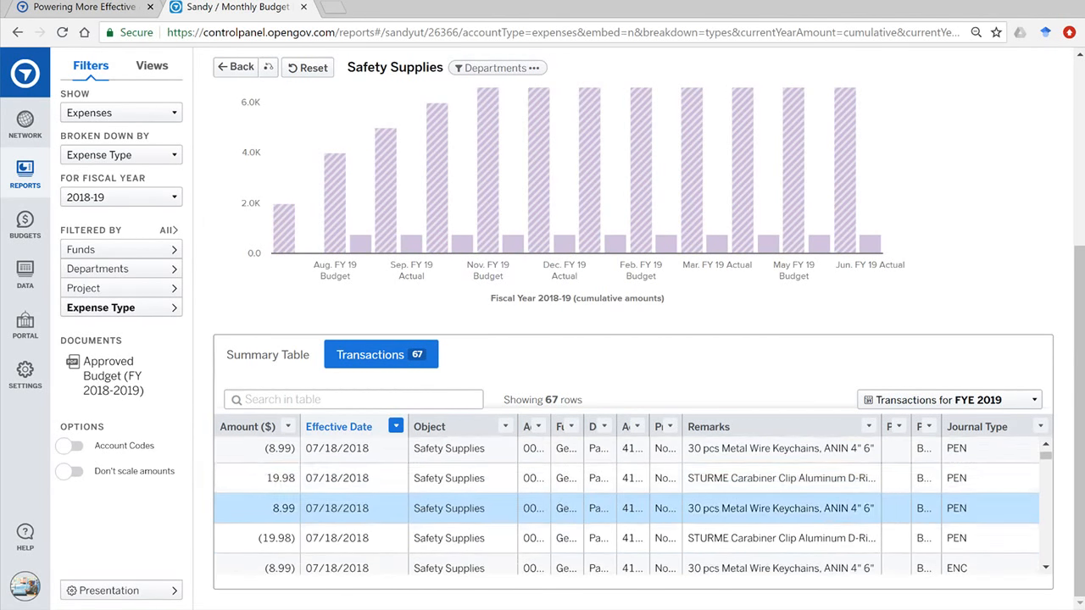
scroll(258, 507, up, 1)
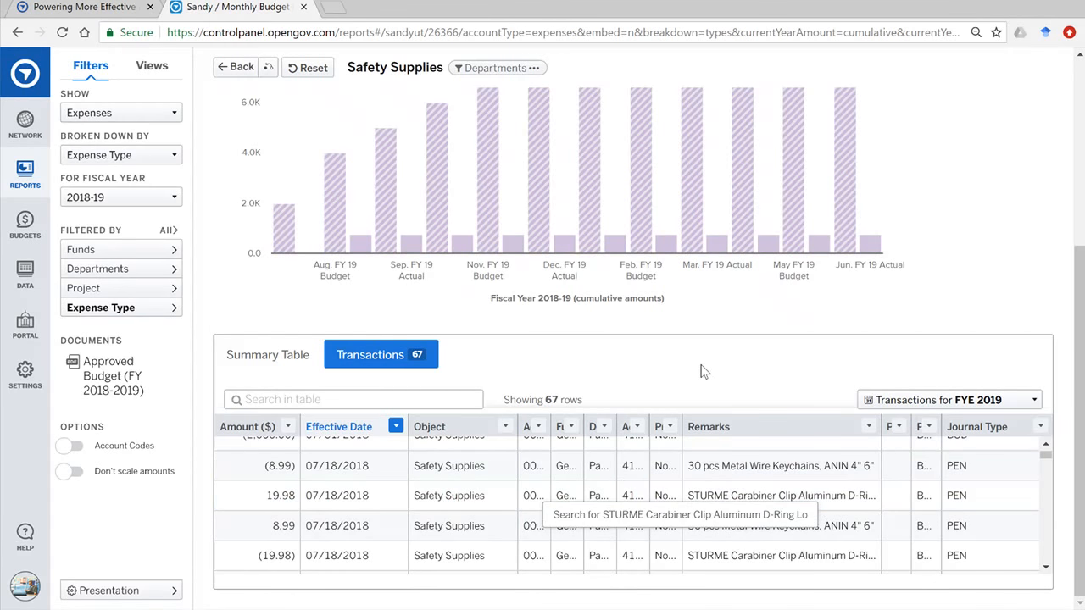
scroll(664, 375, up, 3)
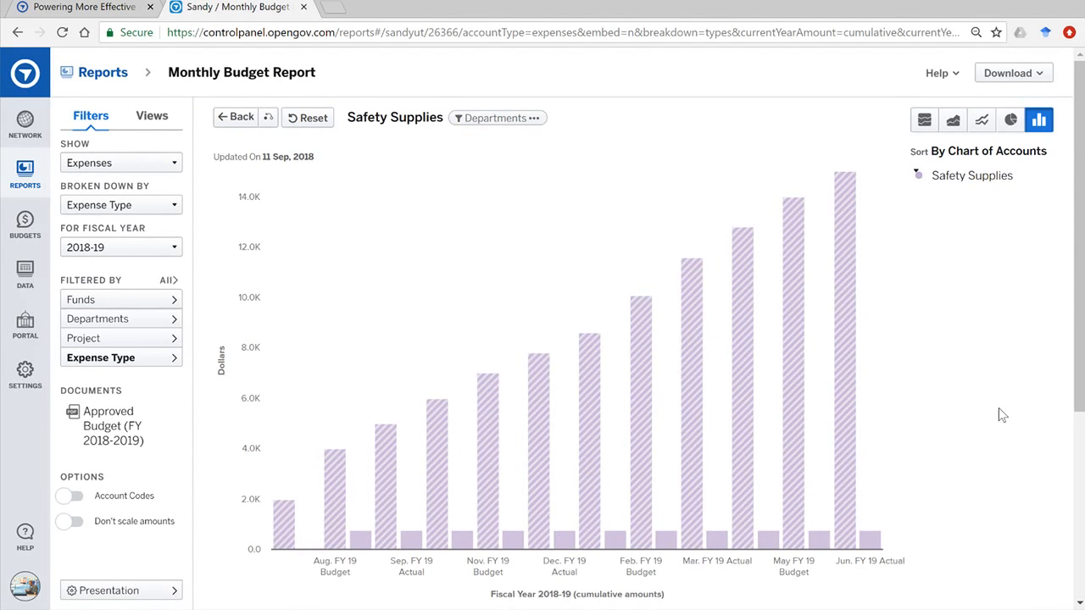